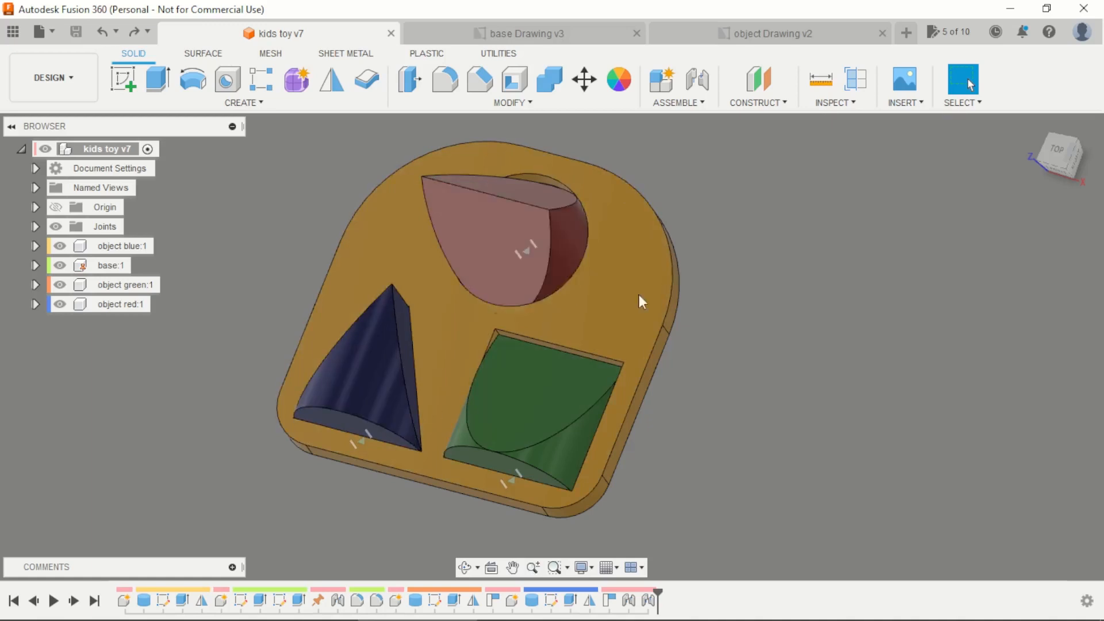
# Create a new design and add an internal standard component named base
pyautogui.click(906, 33)
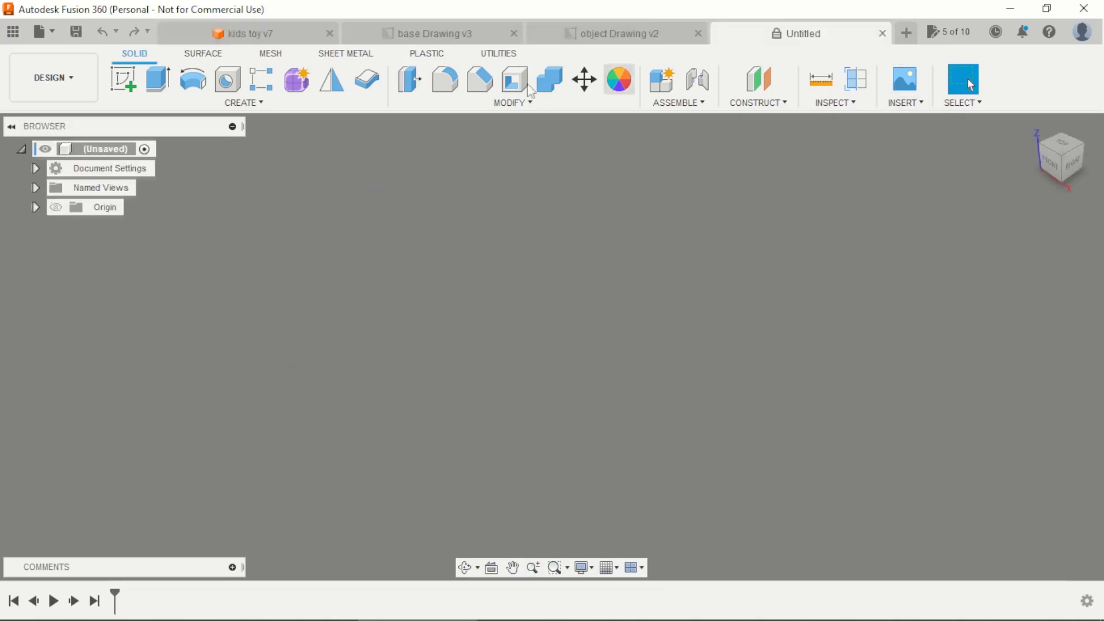
pyautogui.click(123, 85)
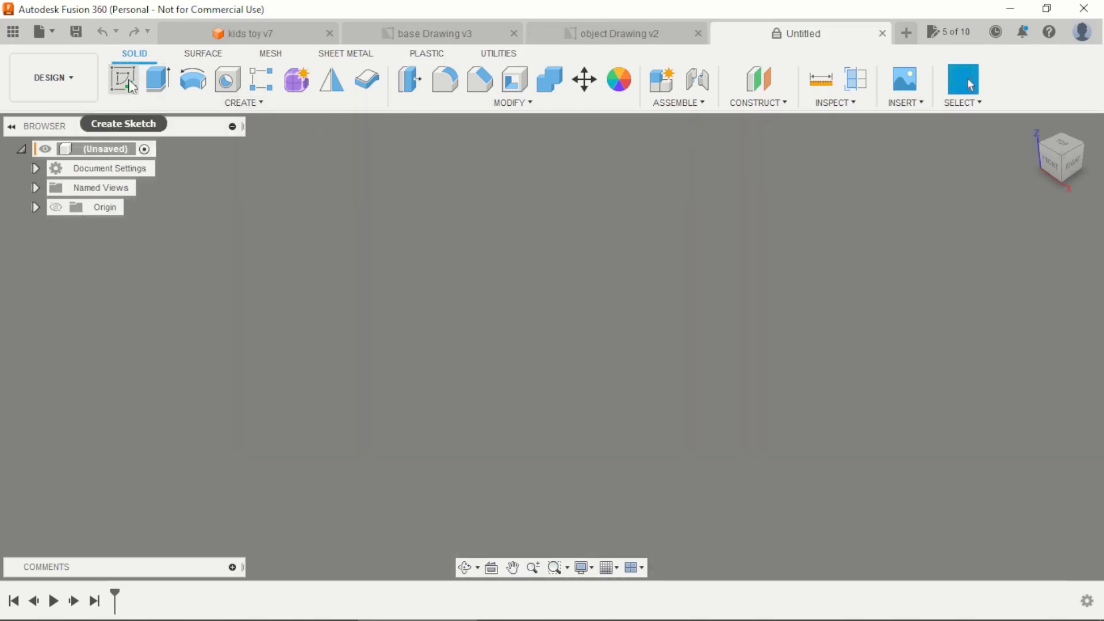
pyautogui.click(667, 86)
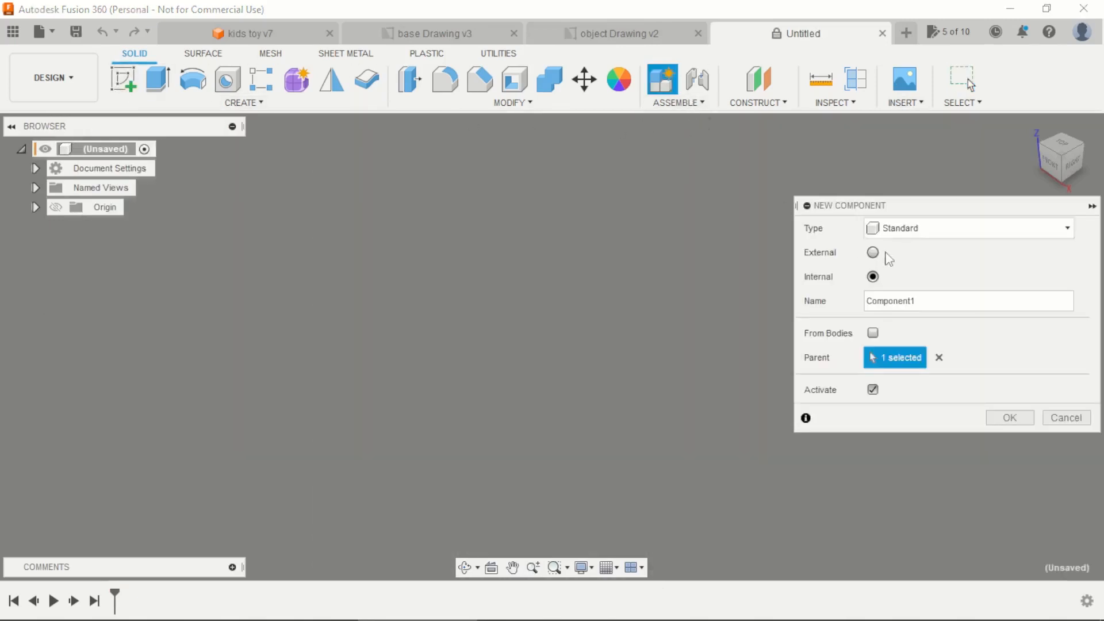
pyautogui.doubleClick(928, 301)
pyautogui.press('Return')
# Start a sketch on the horizontal plane and draw a 150 mm by 150 mm center rectangle centred on the origin
pyautogui.click(122, 79)
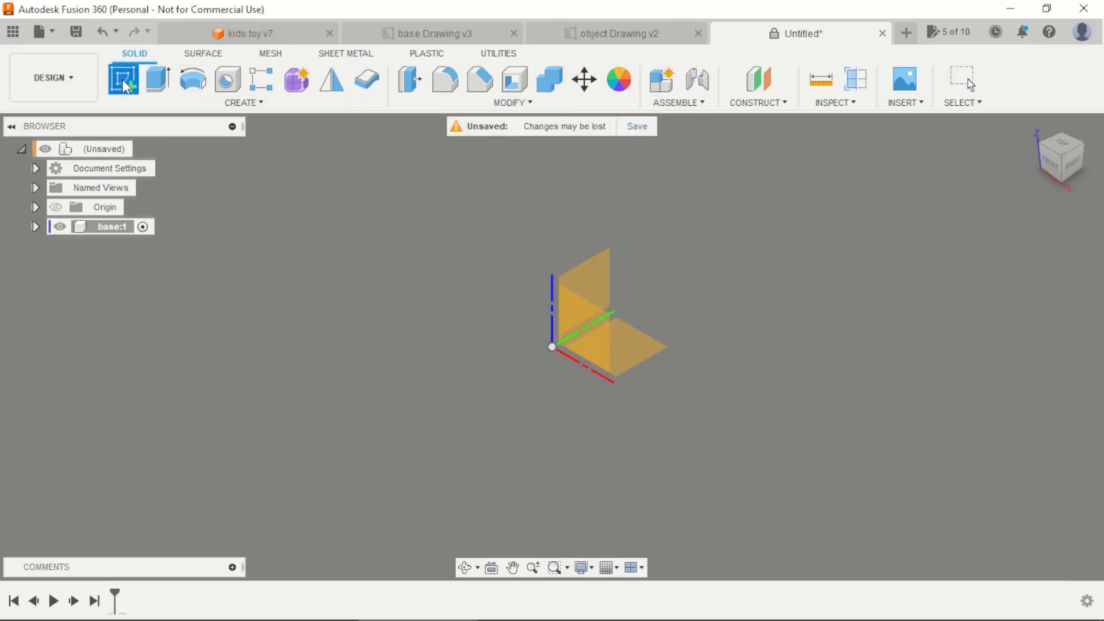
pyautogui.click(640, 344)
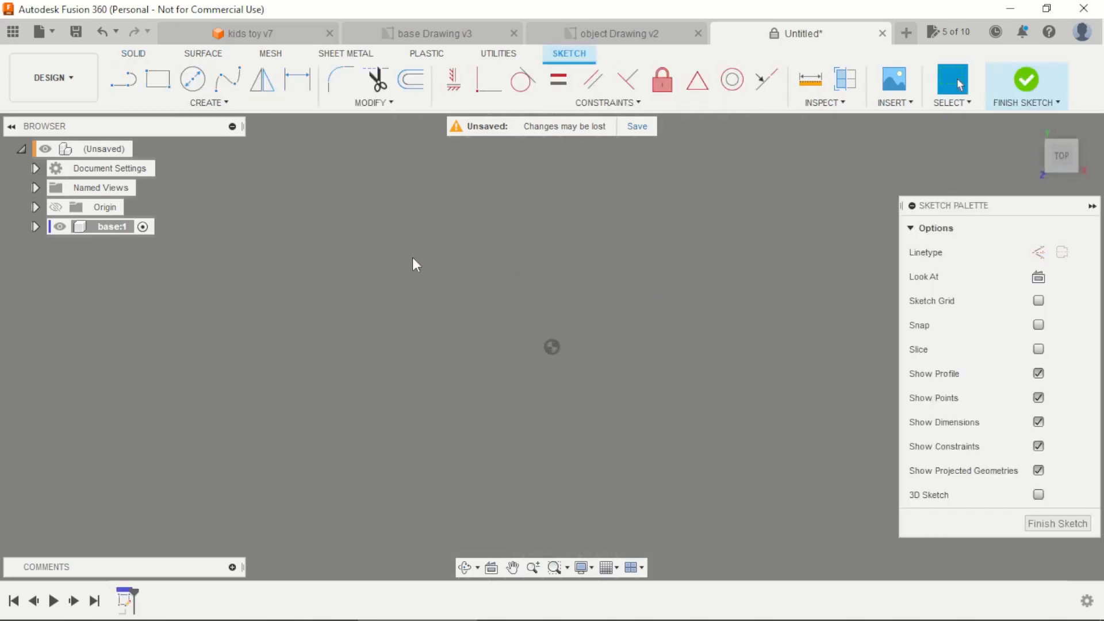
pyautogui.click(157, 79)
pyautogui.click(1039, 277)
pyautogui.click(552, 347)
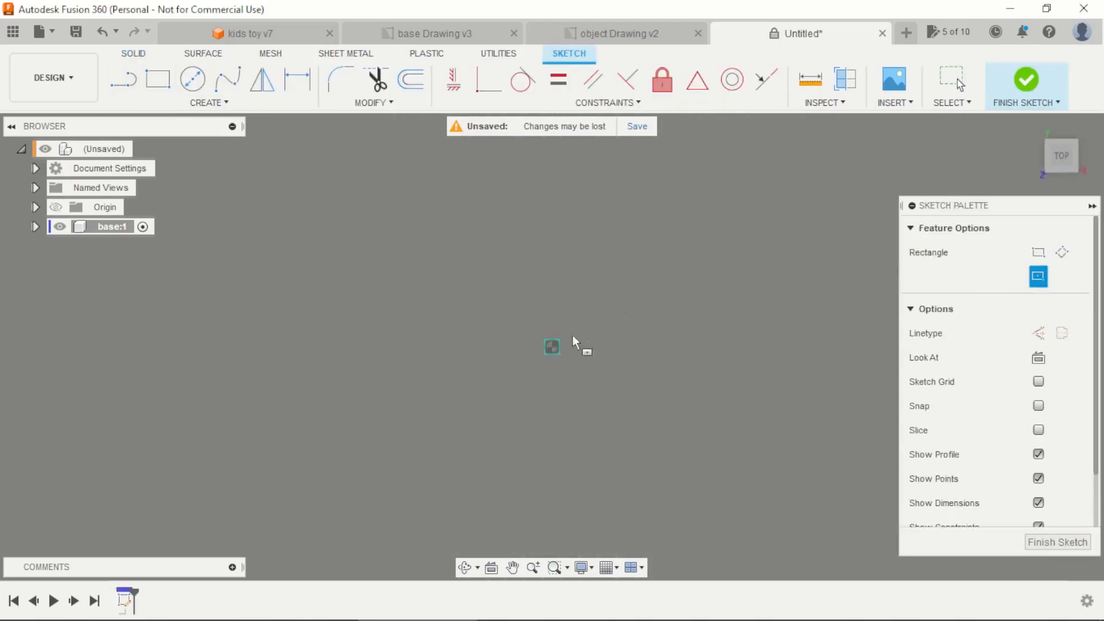
pyautogui.write('15')
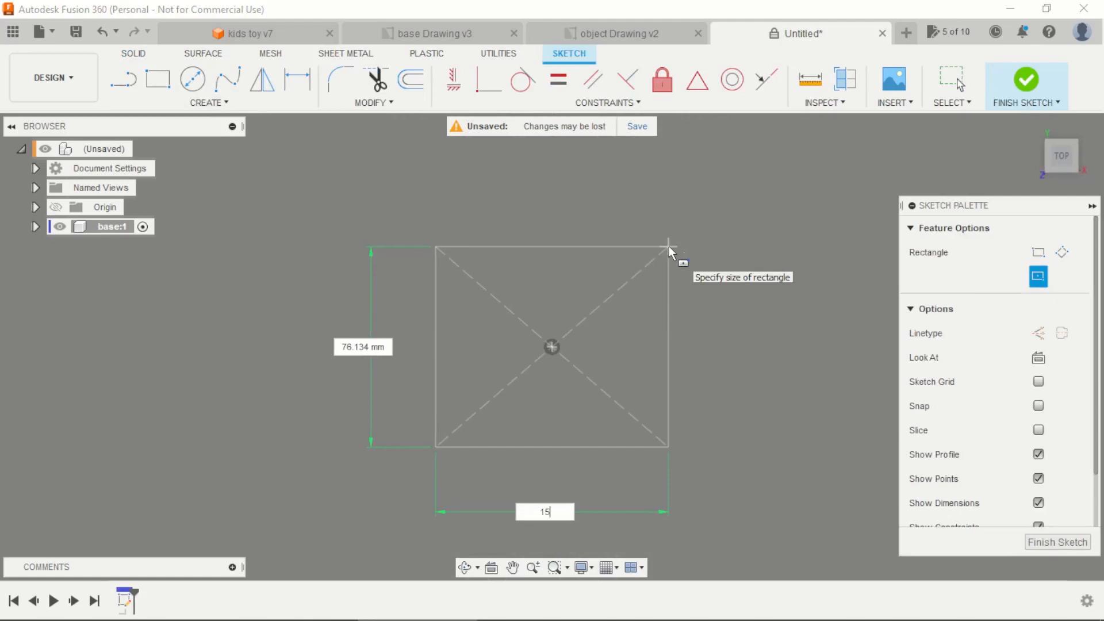
pyautogui.write('0')
pyautogui.press('Tab')
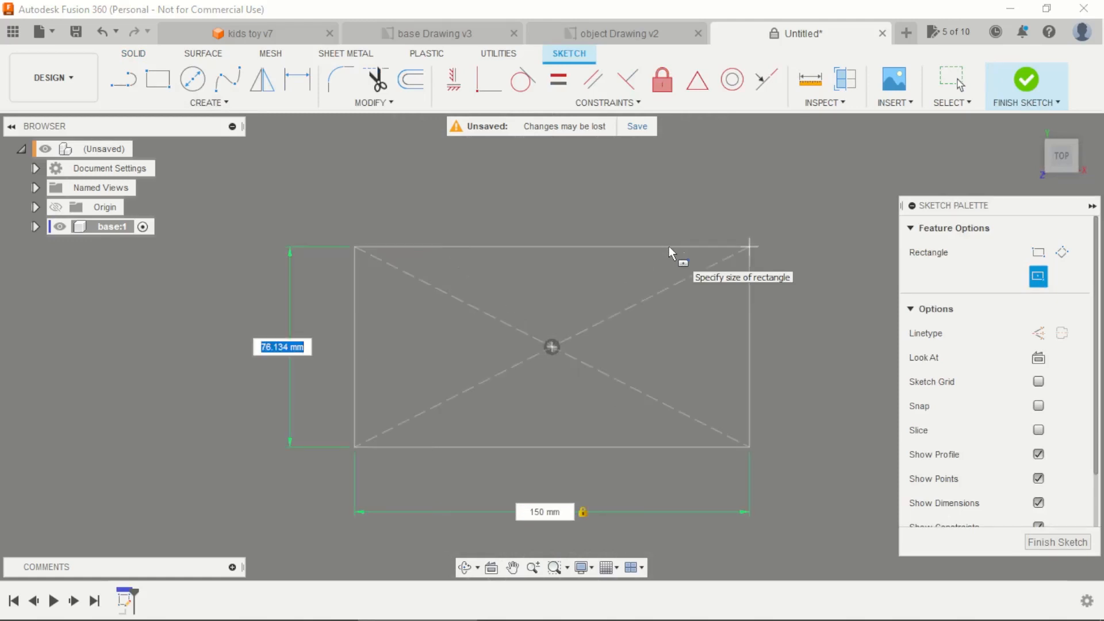
pyautogui.write('150')
pyautogui.press('Tab')
pyautogui.press('Return')
pyautogui.press('Escape')
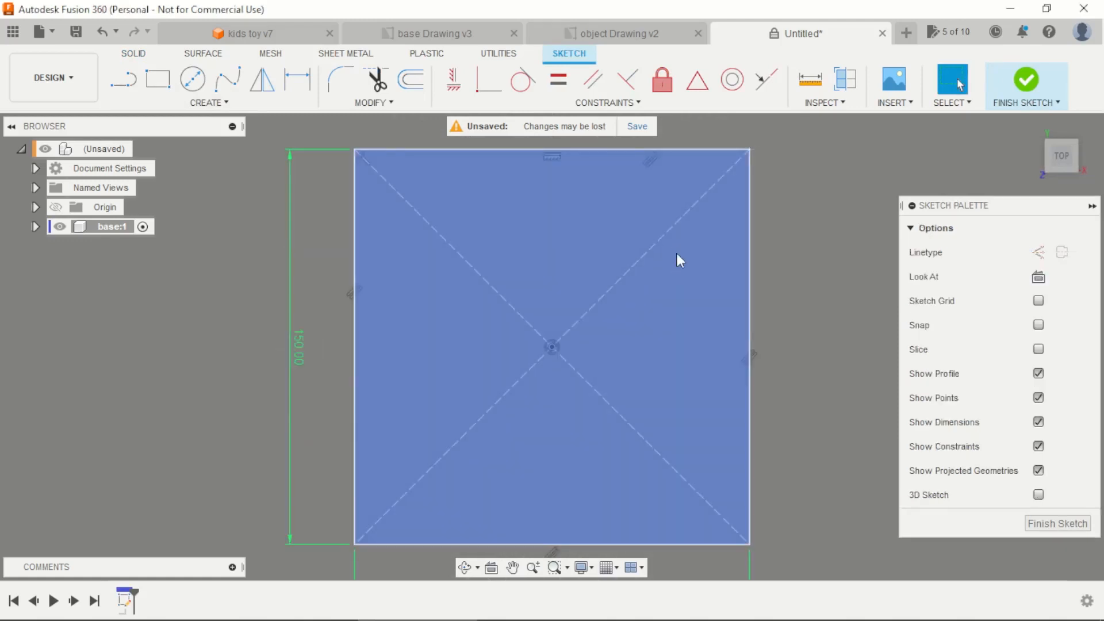
# Sketch a 60 mm by 60 mm two-point rectangle starting inside the lower-right quarter of the large square
pyautogui.scroll(-3, 610, 287)
pyautogui.moveTo(605, 295)
pyautogui.keyDown('shift'); pyautogui.mouseDown(button='middle')
pyautogui.moveTo(767, 316)
pyautogui.moveTo(751, 267)
pyautogui.mouseUp(button='middle'); pyautogui.keyUp('shift')
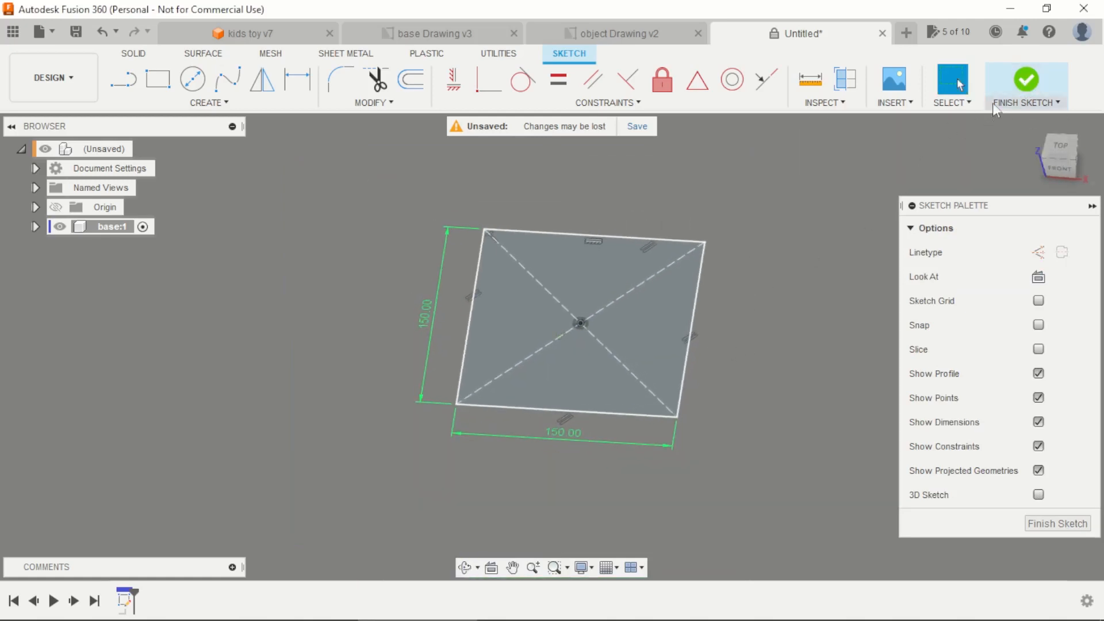
pyautogui.scroll(2, 741, 294)
pyautogui.click(1060, 147)
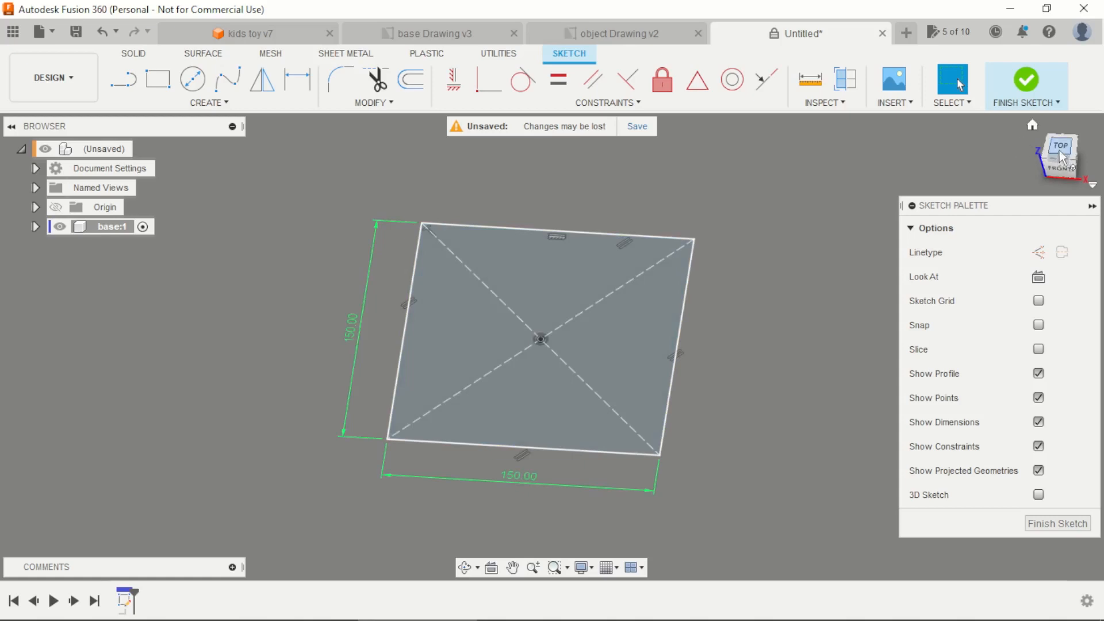
pyautogui.click(157, 80)
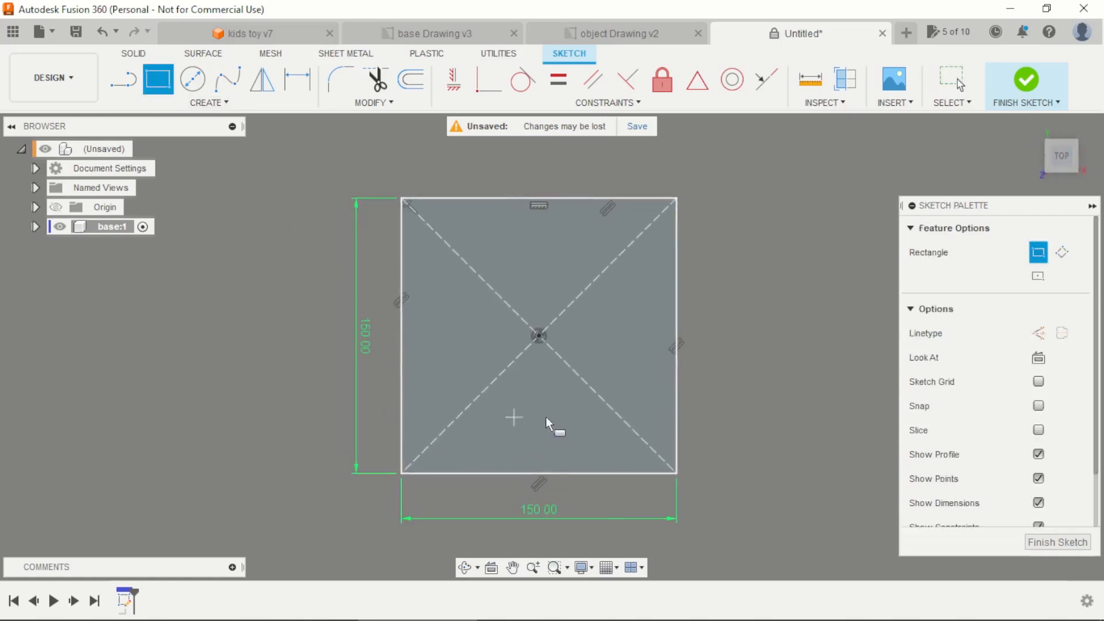
pyautogui.scroll(2, 610, 437)
pyautogui.click(603, 435)
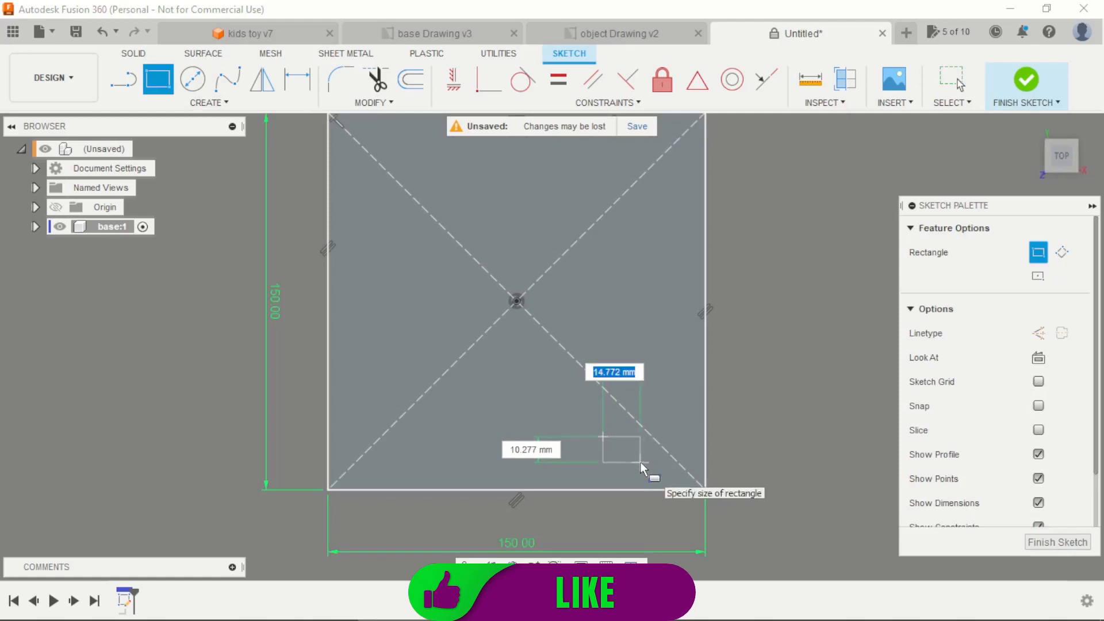
pyautogui.write('60')
pyautogui.press('Tab')
pyautogui.write('60')
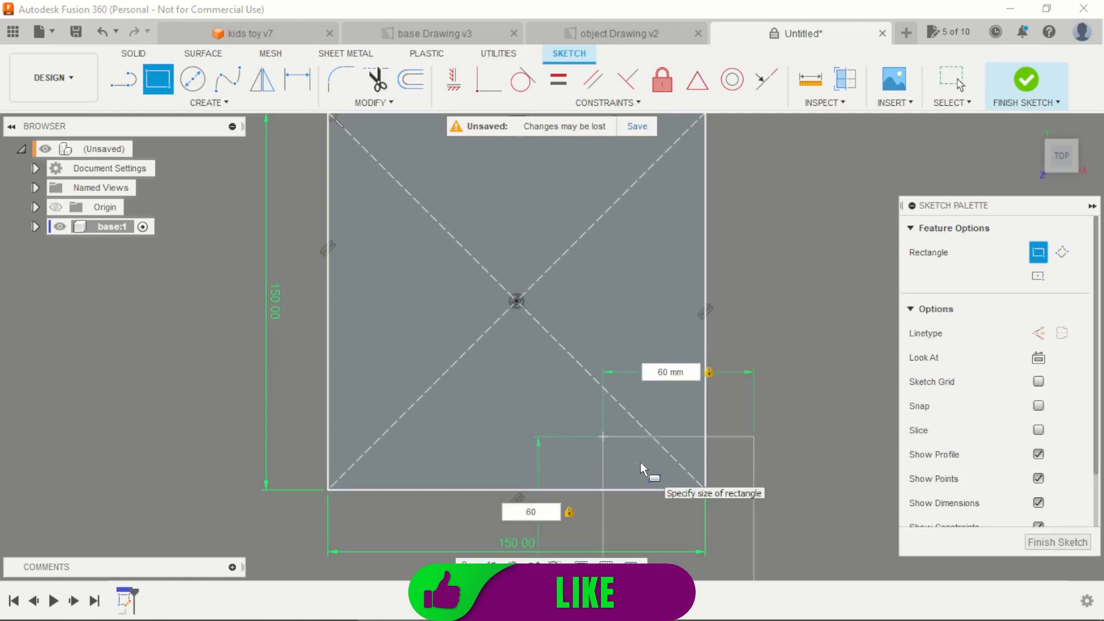
pyautogui.press('Return')
pyautogui.press('Escape')
# Move the 60 mm square so it lies fully inside the lower-right quarter of the 150 mm square
pyautogui.scroll(-2, 625, 363)
pyautogui.scroll(1, 683, 406)
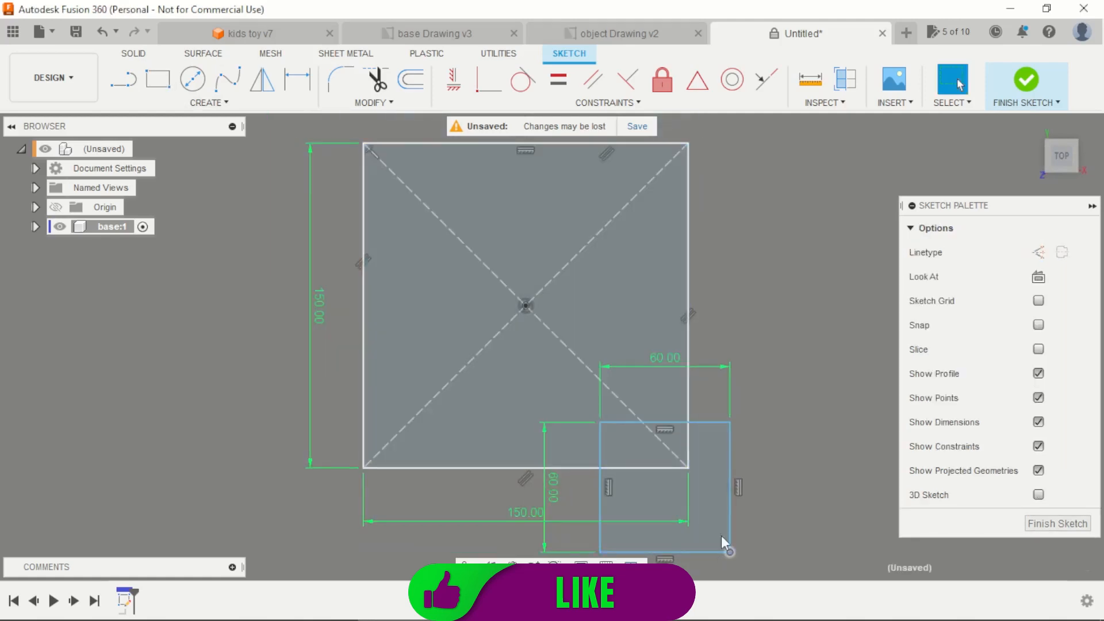
pyautogui.moveTo(722, 540); pyautogui.dragTo(655, 435)
pyautogui.scroll(2, 689, 477)
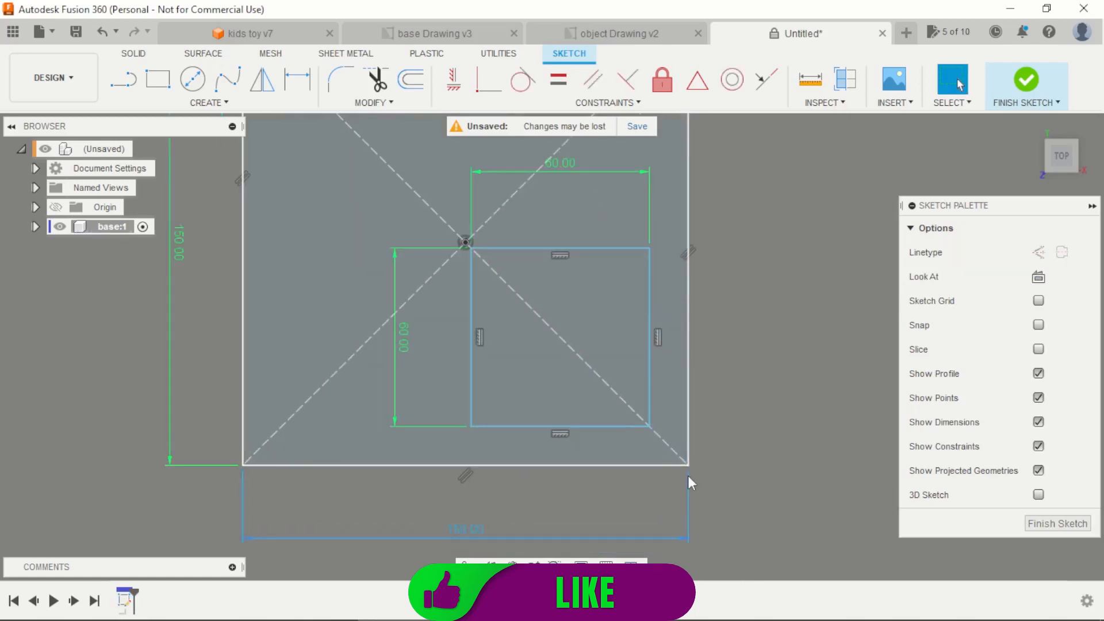
# Dimension the gap between the right edges of the small and large squares to 10 mm
pyautogui.press('d')
pyautogui.click(649, 419)
pyautogui.click(687, 381)
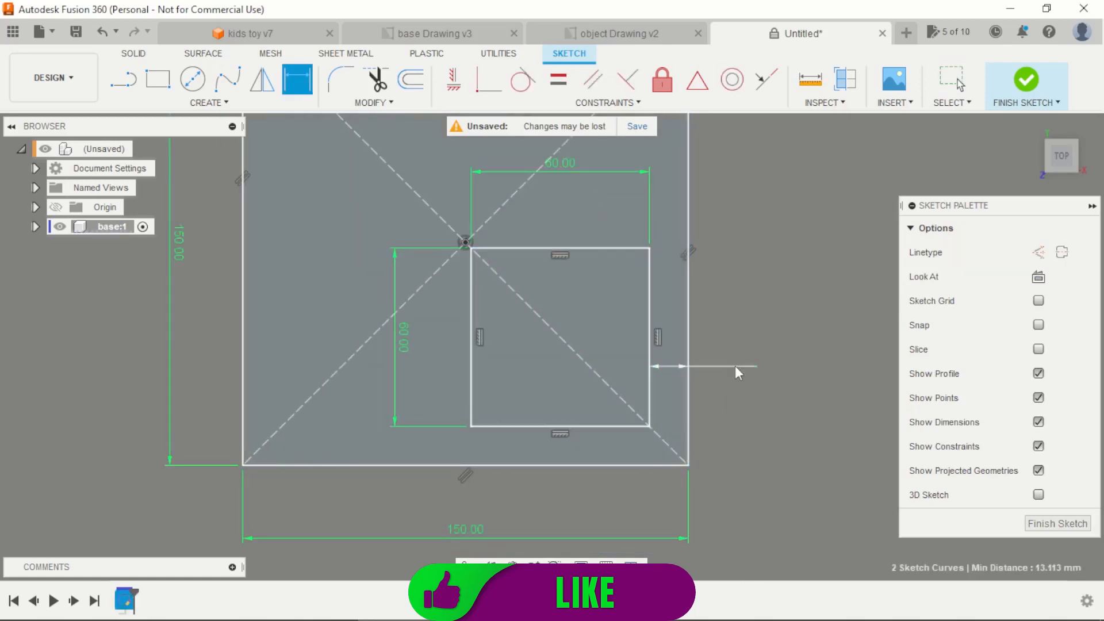
pyautogui.click(735, 366)
pyautogui.write('10')
pyautogui.press('Return')
pyautogui.scroll(1, 631, 424)
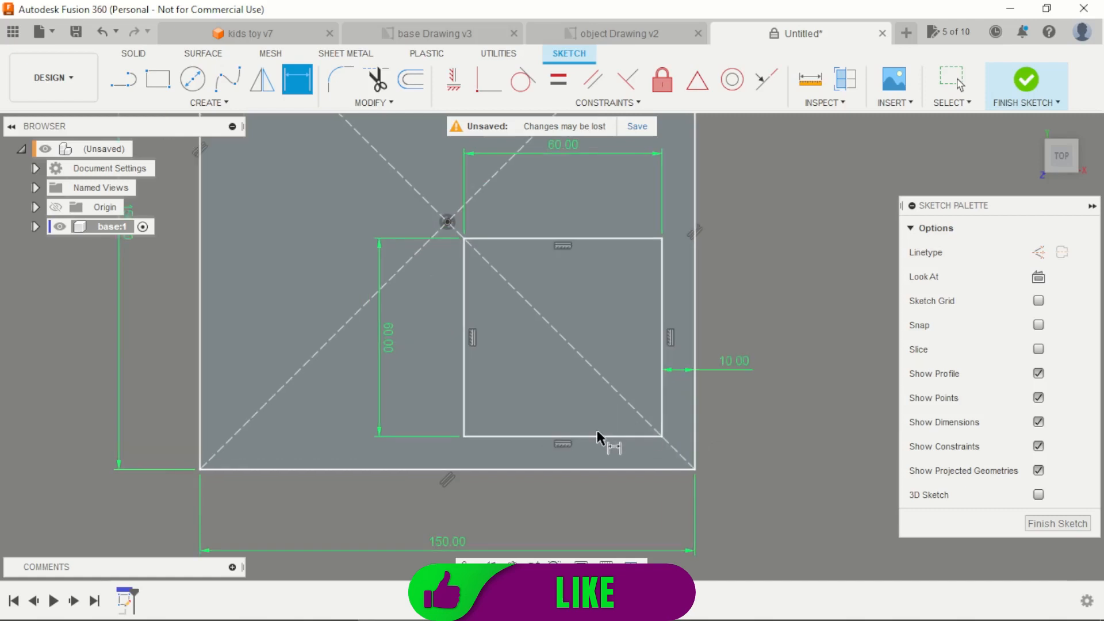
pyautogui.scroll(-3, 721, 447)
pyautogui.press('Escape')
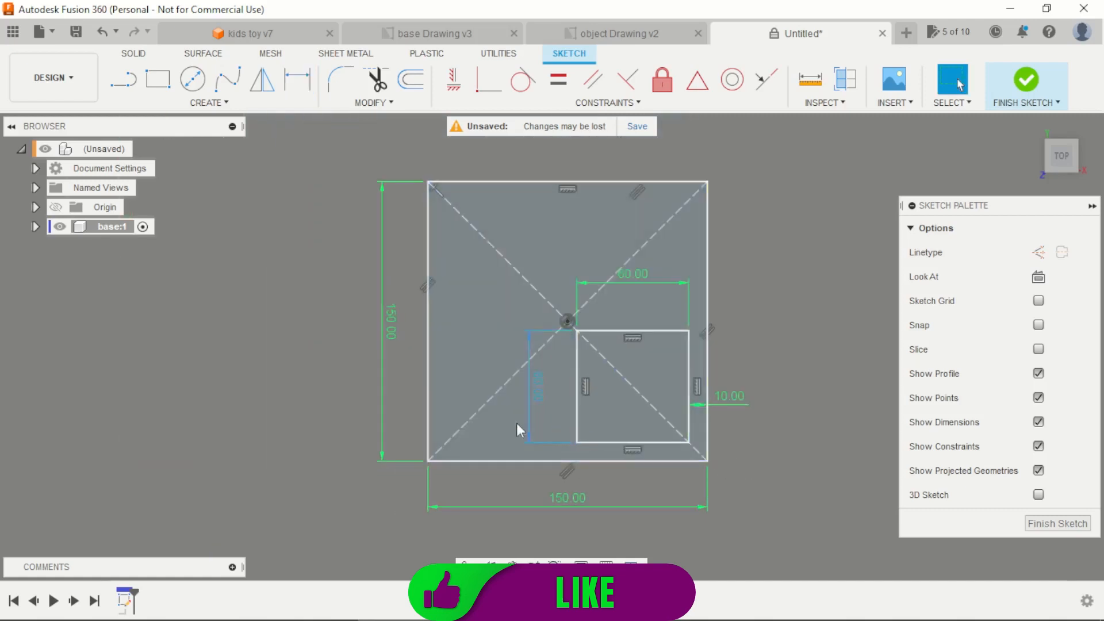
# Sketch a closed freehand triangle of three lines in the lower-left area of the large square
pyautogui.scroll(4, 516, 422)
pyautogui.click(129, 82)
pyautogui.click(513, 454)
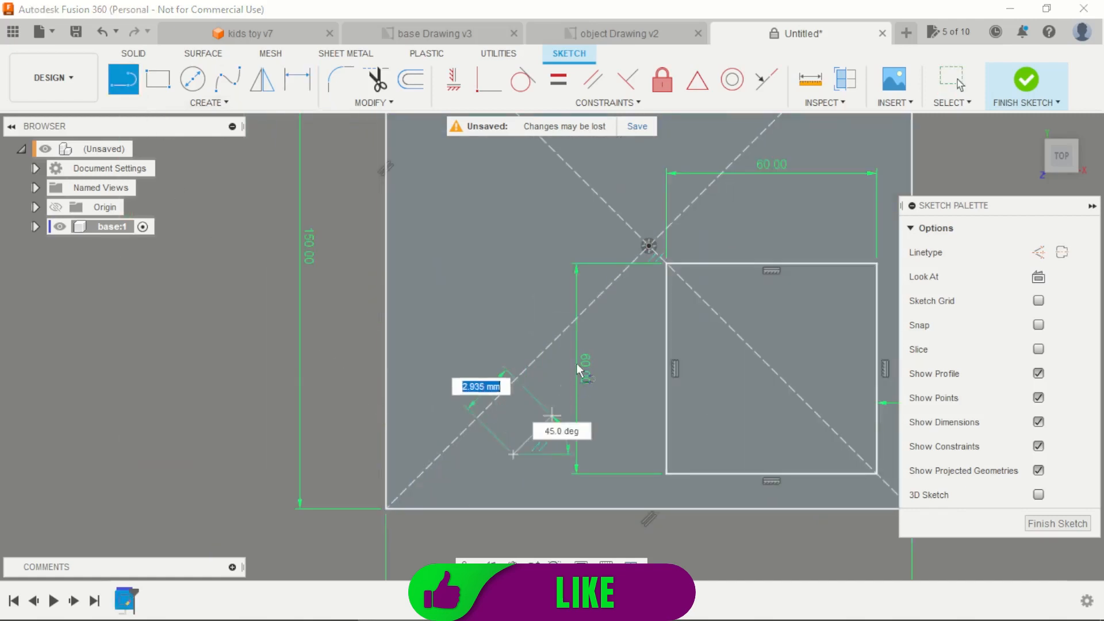
pyautogui.click(602, 326)
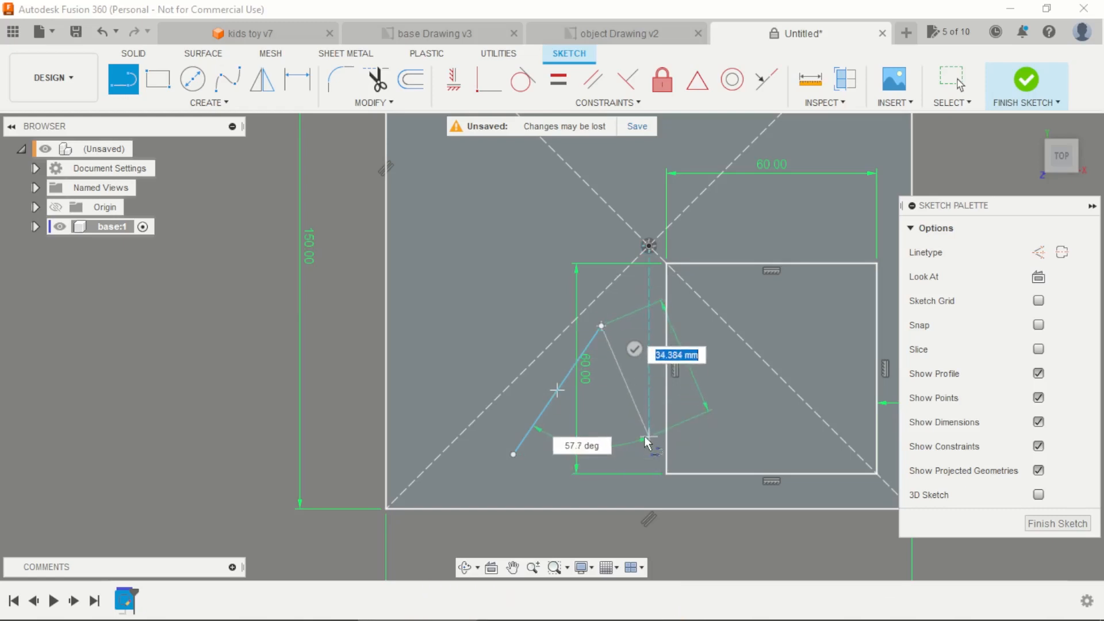
pyautogui.click(649, 437)
pyautogui.click(514, 454)
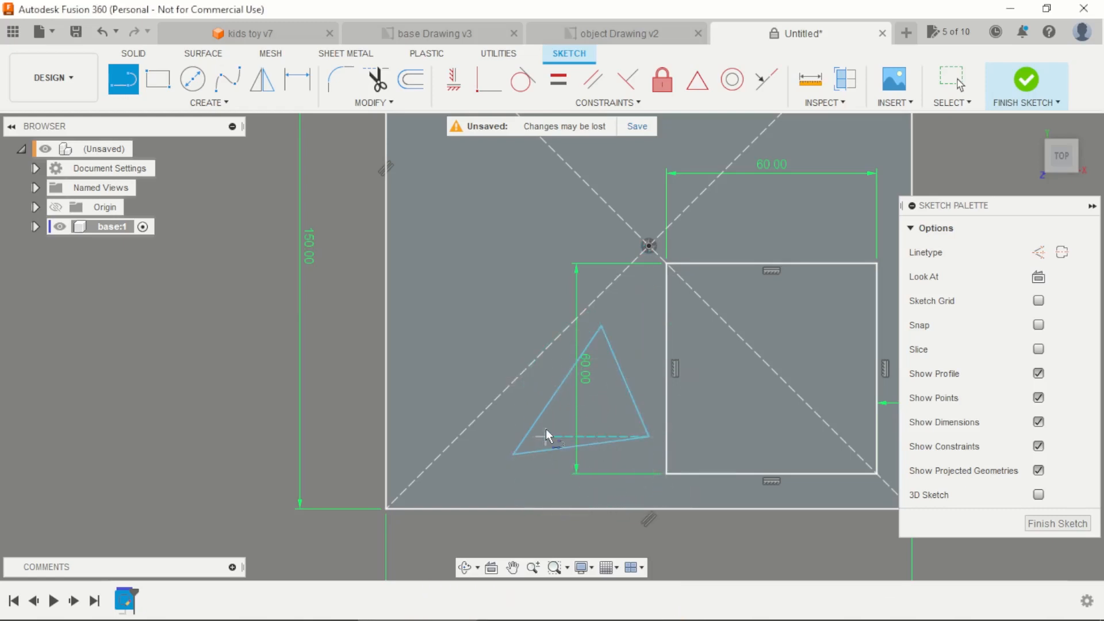
pyautogui.press('Escape')
# Apply a horizontal constraint to the triangle's base line
pyautogui.click(466, 85)
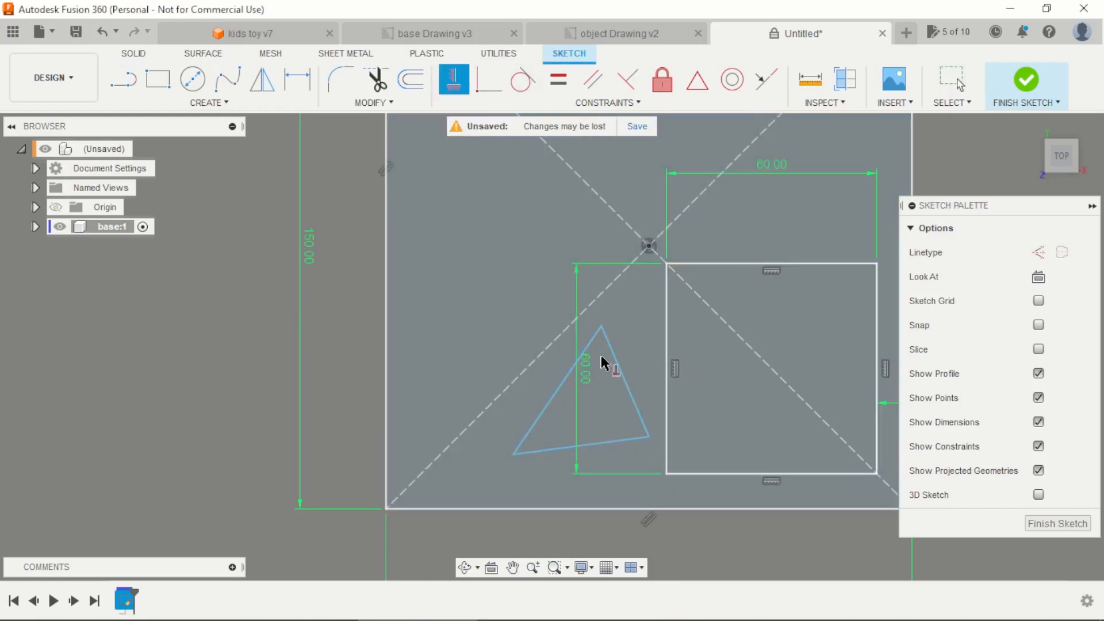
pyautogui.click(620, 446)
pyautogui.scroll(3, 586, 425)
pyautogui.press('Escape')
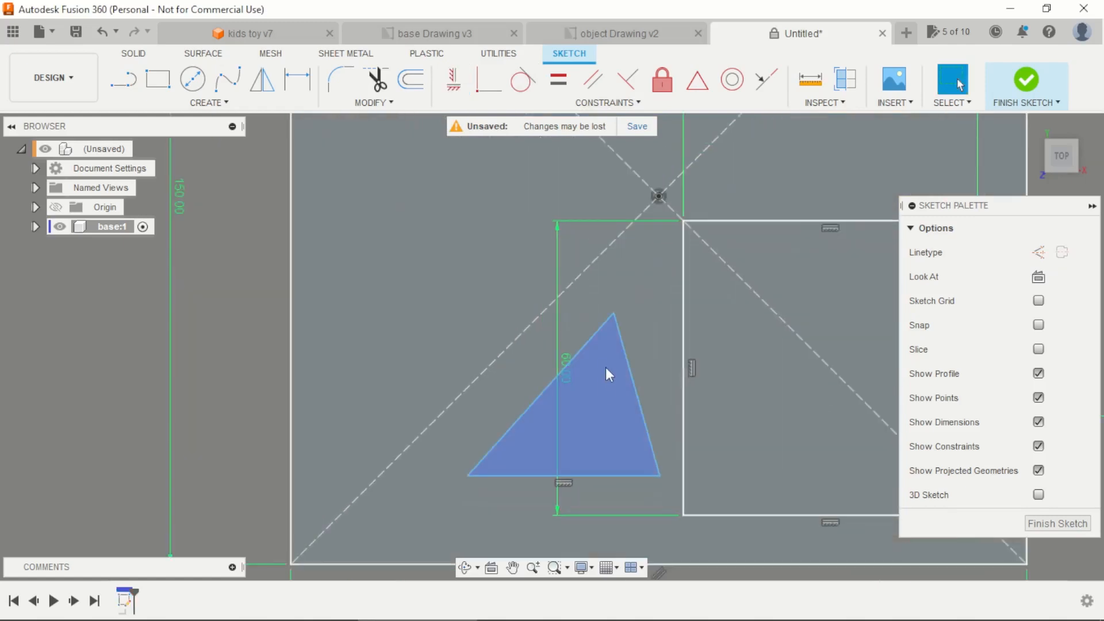
# Draw a vertical line about 30 mm long up from the midpoint of the triangle's base and make it a construction line
pyautogui.press('l')
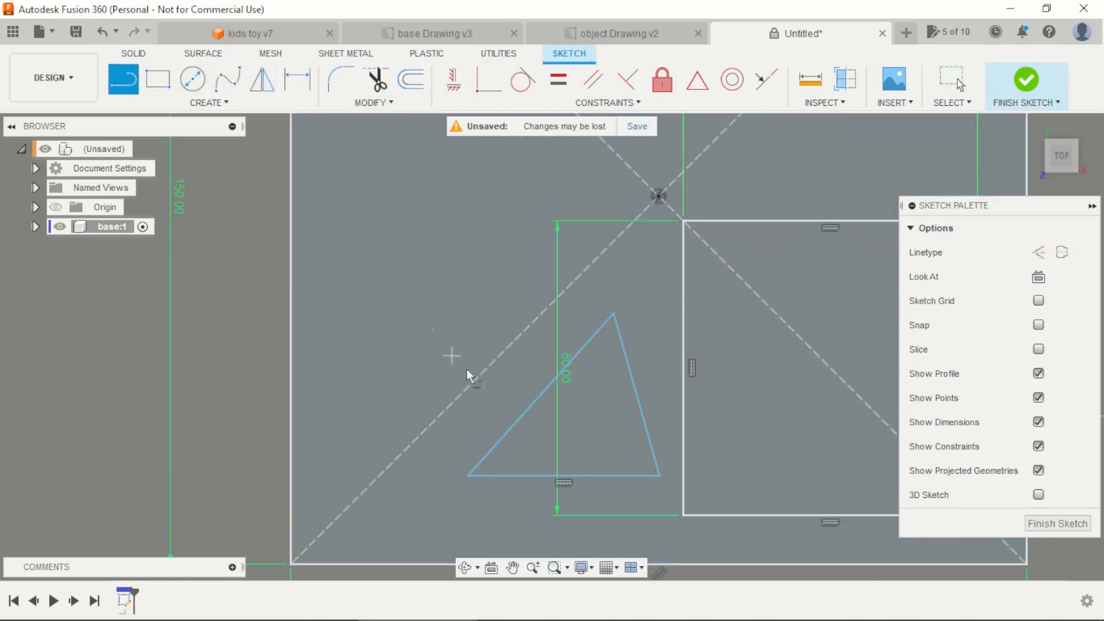
pyautogui.click(567, 475)
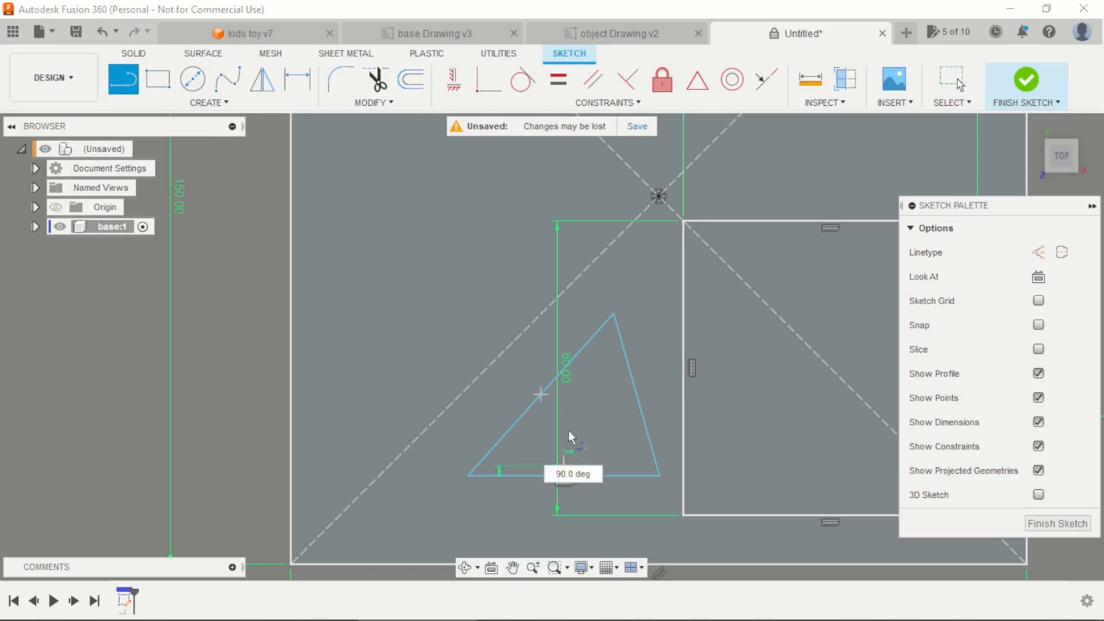
pyautogui.click(564, 328)
pyautogui.press('Escape')
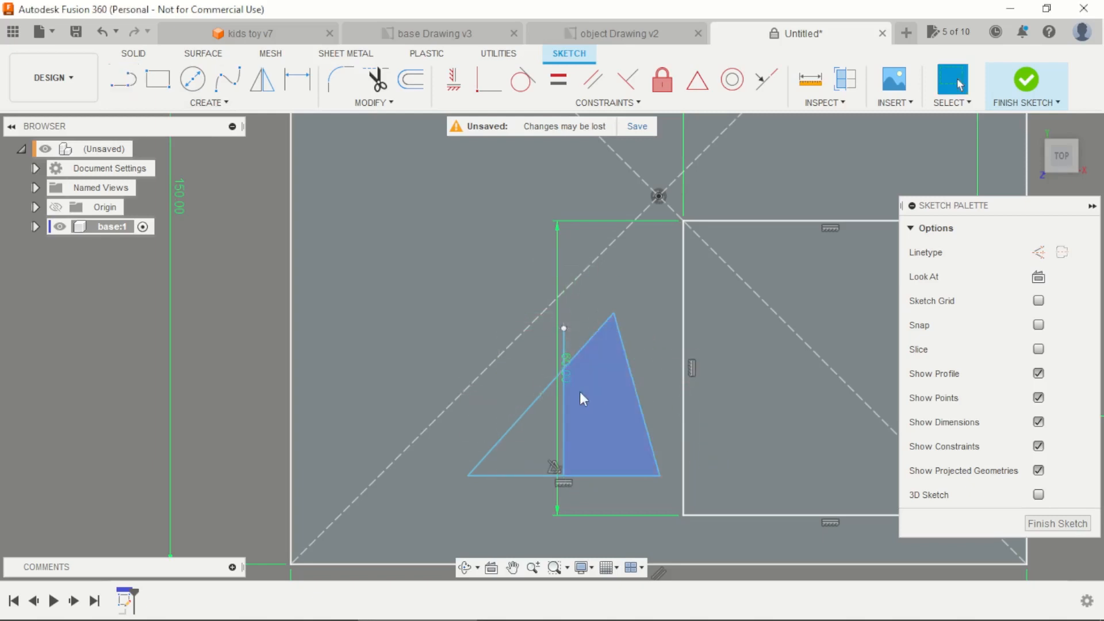
pyautogui.rightClick(566, 420)
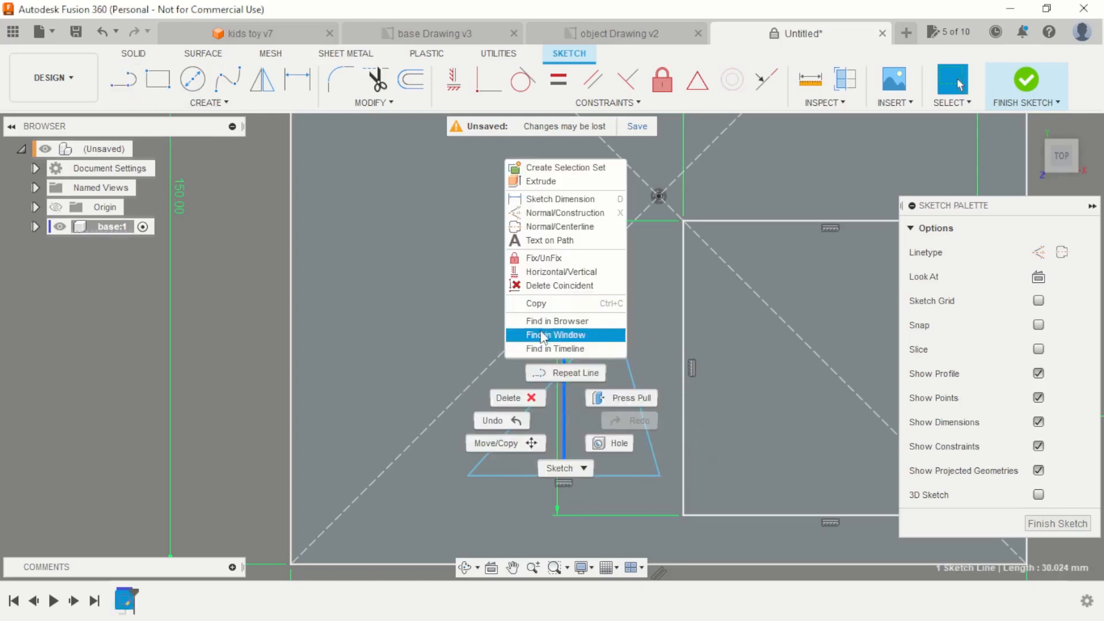
pyautogui.click(541, 212)
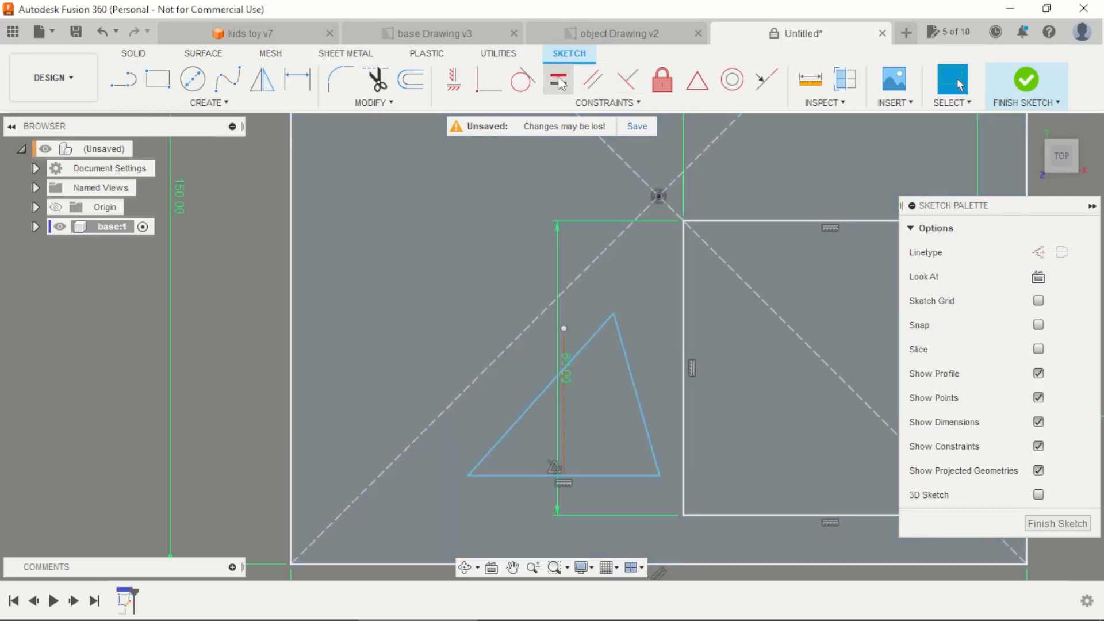
# Make the triangle's apex coincident with the upper endpoint of the vertical construction line
pyautogui.click(488, 80)
pyautogui.click(613, 314)
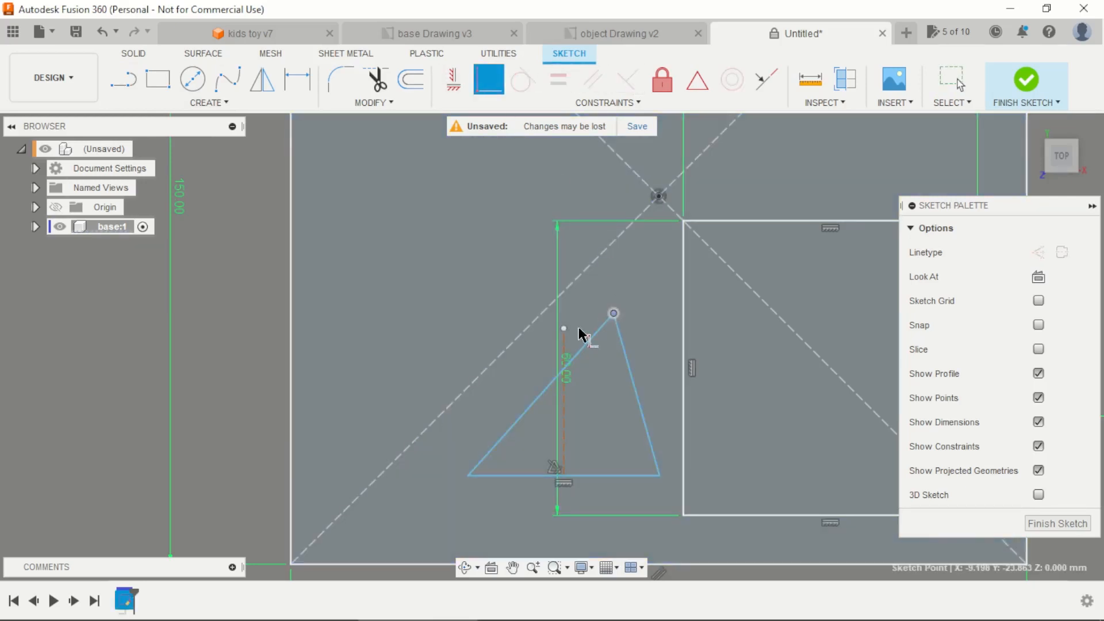
pyautogui.click(564, 329)
pyautogui.press('Escape')
# Dimension the triangle's base to 60 mm
pyautogui.scroll(-3, 650, 337)
pyautogui.scroll(3, 644, 389)
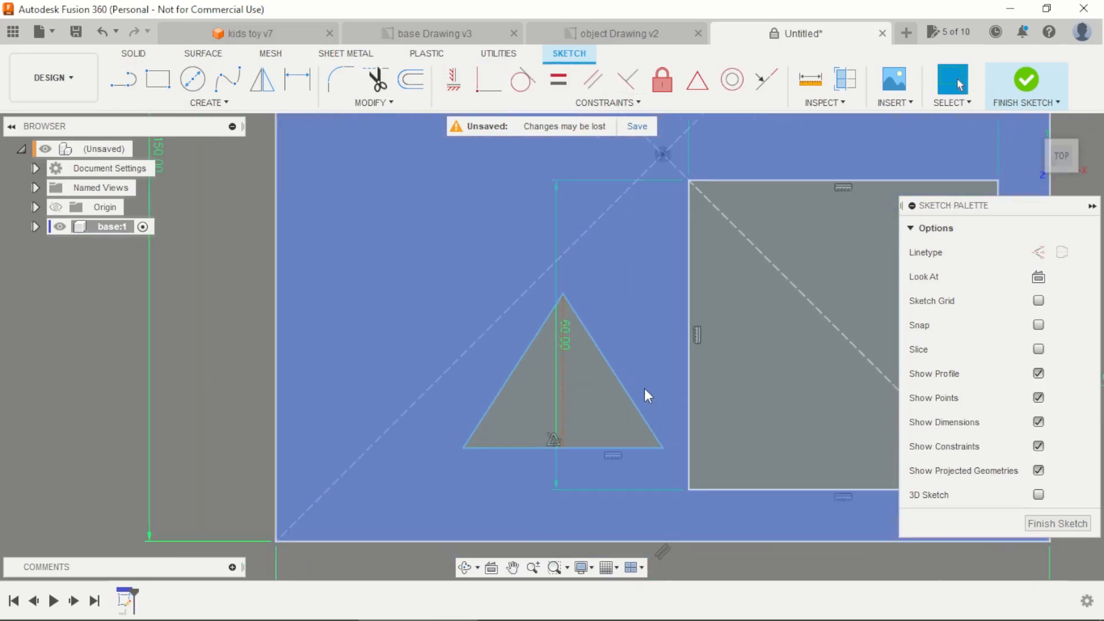
pyautogui.press('d')
pyautogui.click(622, 448)
pyautogui.click(610, 514)
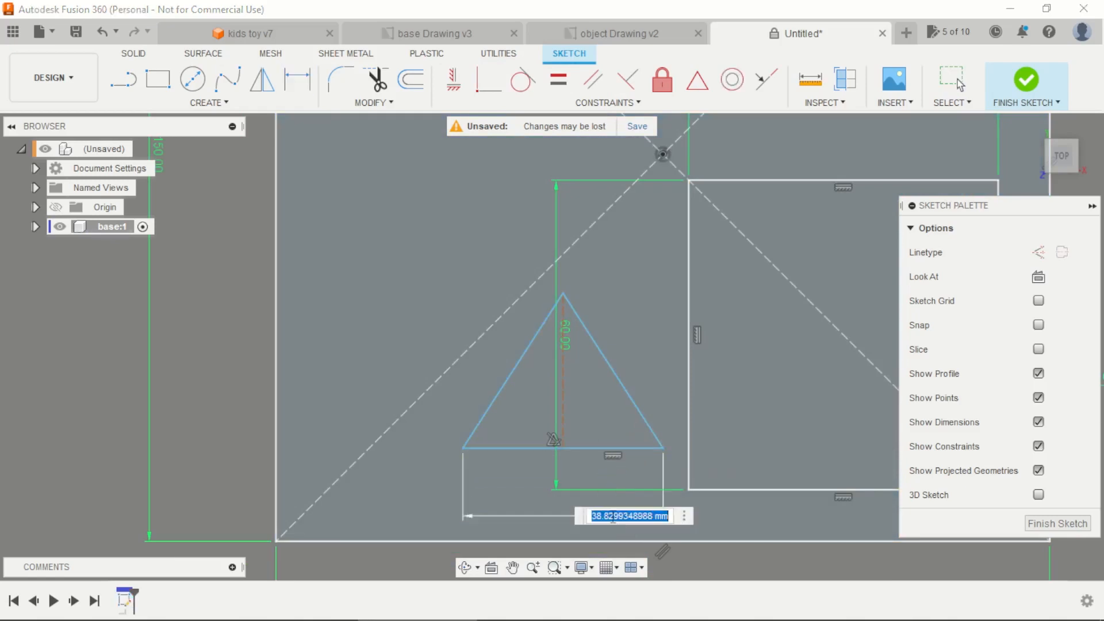
pyautogui.press('Return')
# Dimension the vertical construction line to 60 mm to set the triangle's height
pyautogui.scroll(-3, 598, 460)
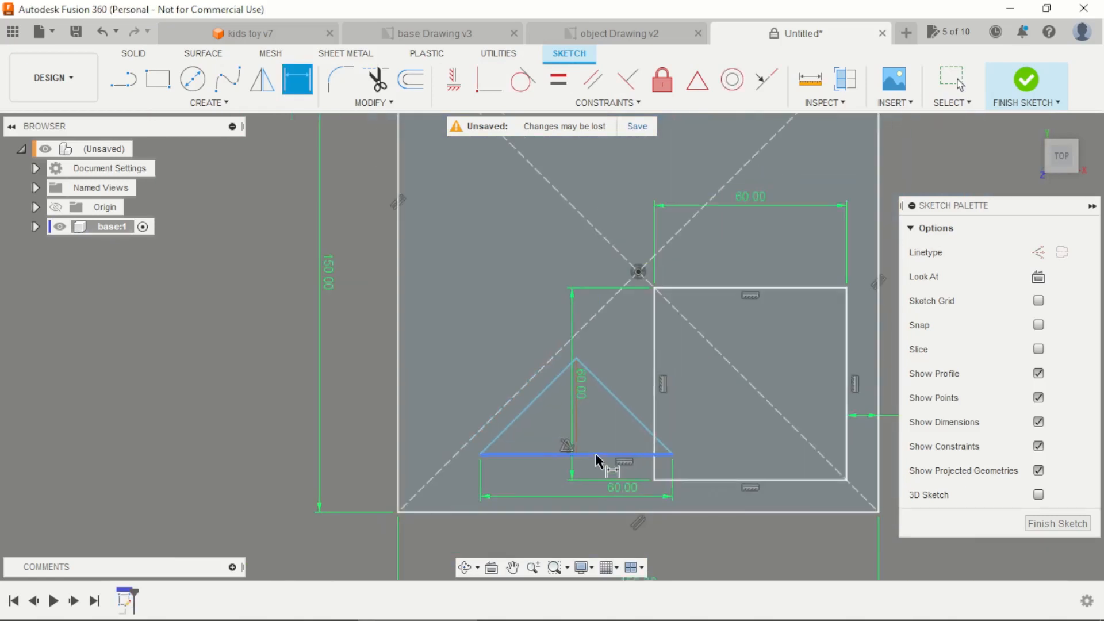
pyautogui.scroll(3, 573, 400)
pyautogui.click(569, 405)
pyautogui.click(601, 401)
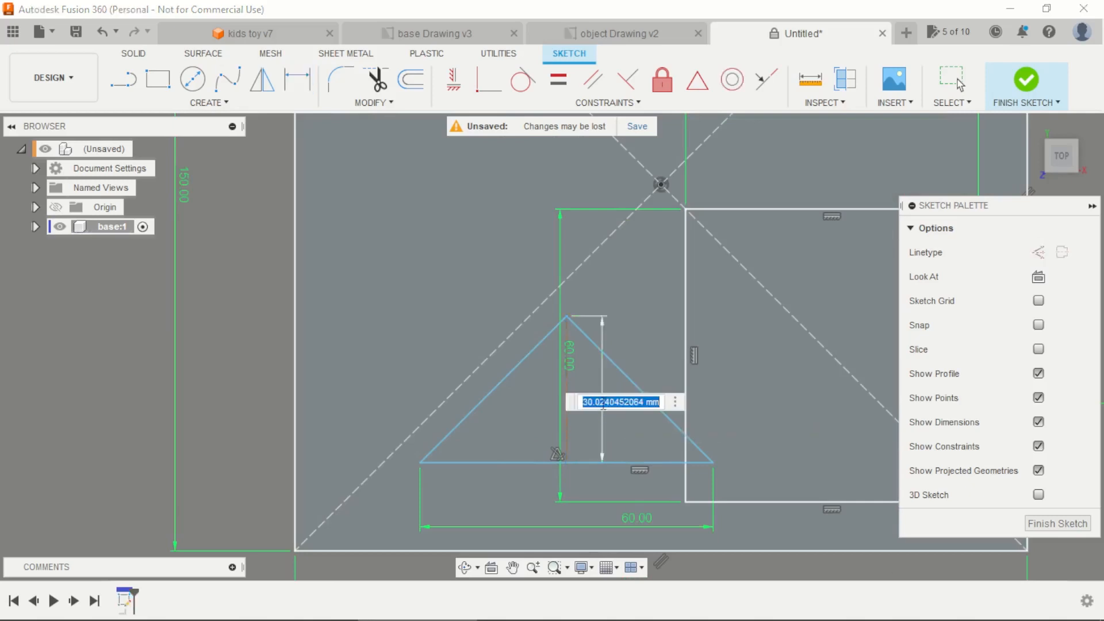
pyautogui.write('60')
pyautogui.press('Return')
pyautogui.scroll(-3, 604, 412)
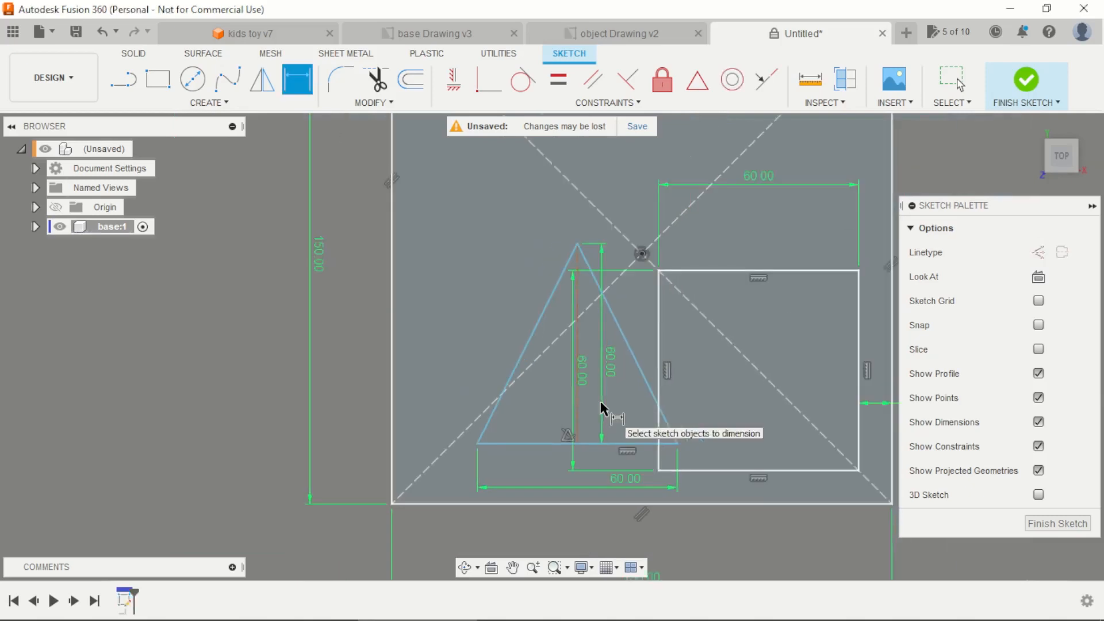
# Make the triangle's base collinear with the bottom edge of the 60 mm square
pyautogui.scroll(3, 632, 379)
pyautogui.press('Escape')
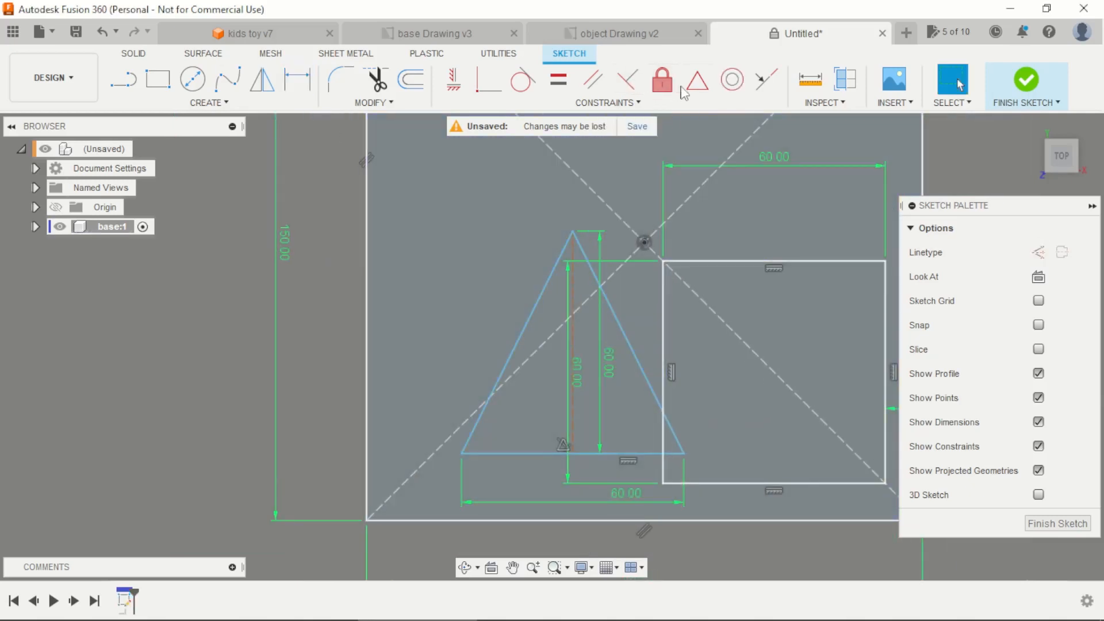
pyautogui.click(764, 84)
pyautogui.scroll(-2, 616, 266)
pyautogui.scroll(2, 629, 374)
pyautogui.click(633, 364)
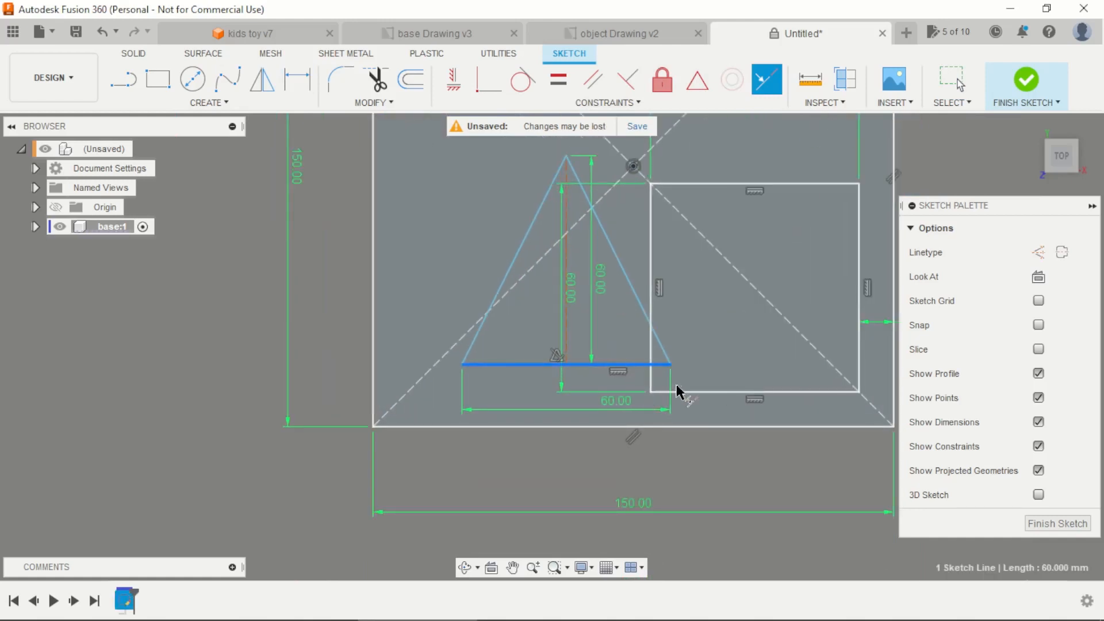
pyautogui.click(689, 390)
pyautogui.scroll(-2, 709, 329)
pyautogui.scroll(3, 691, 364)
pyautogui.press('Escape')
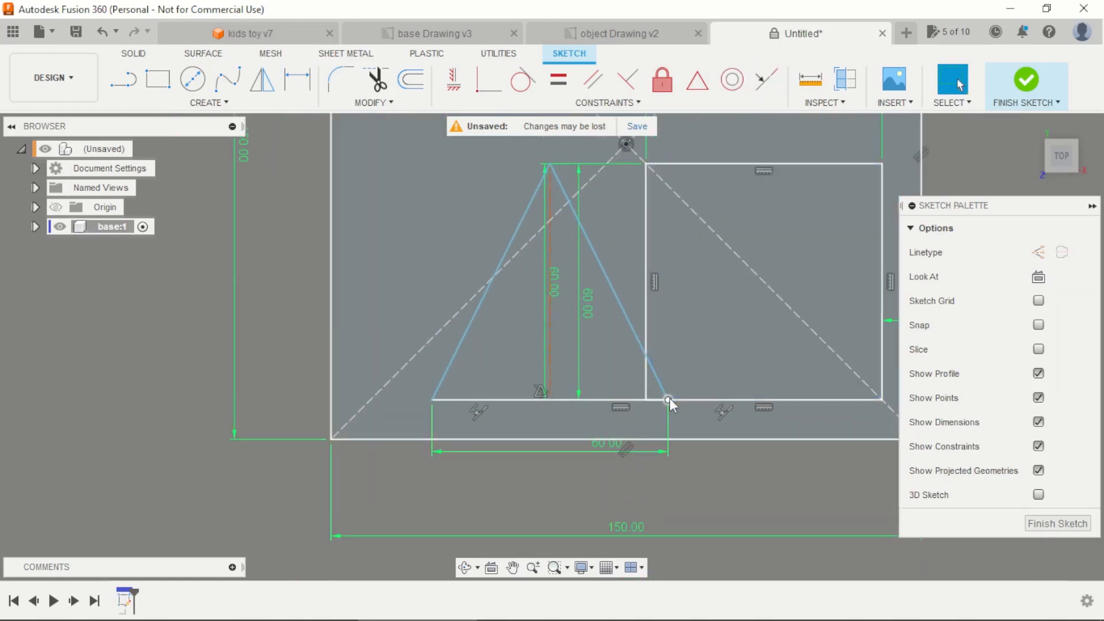
# Move the triangle clear of the square and dimension its outer base corner 10 mm from the adjacent side of the 150 mm square
pyautogui.moveTo(668, 399); pyautogui.dragTo(591, 399)
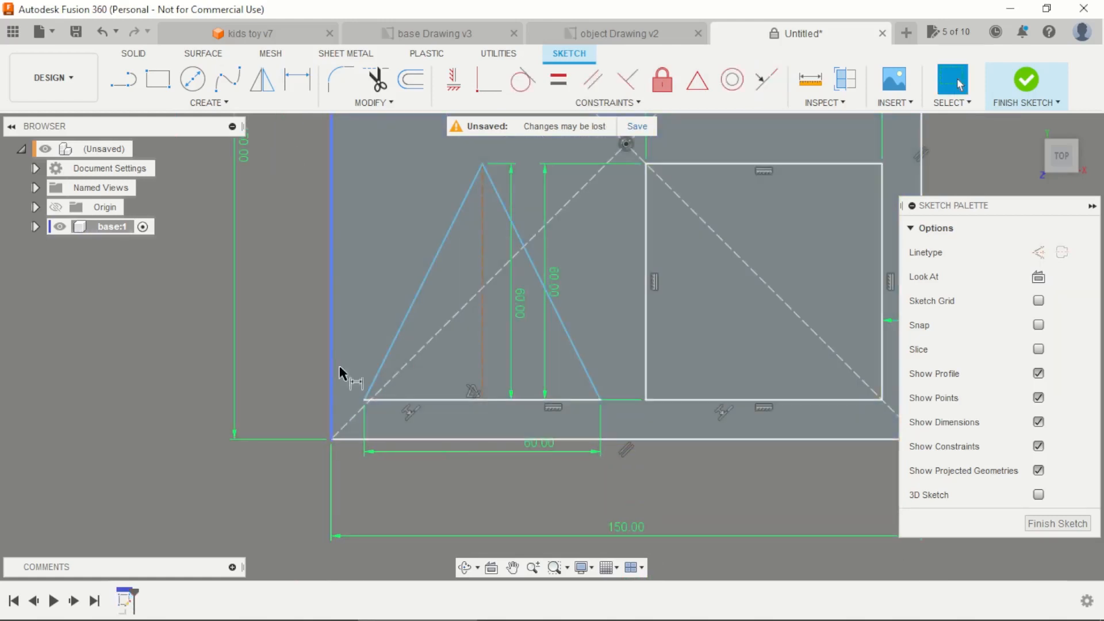
pyautogui.press('d')
pyautogui.click(363, 398)
pyautogui.click(333, 386)
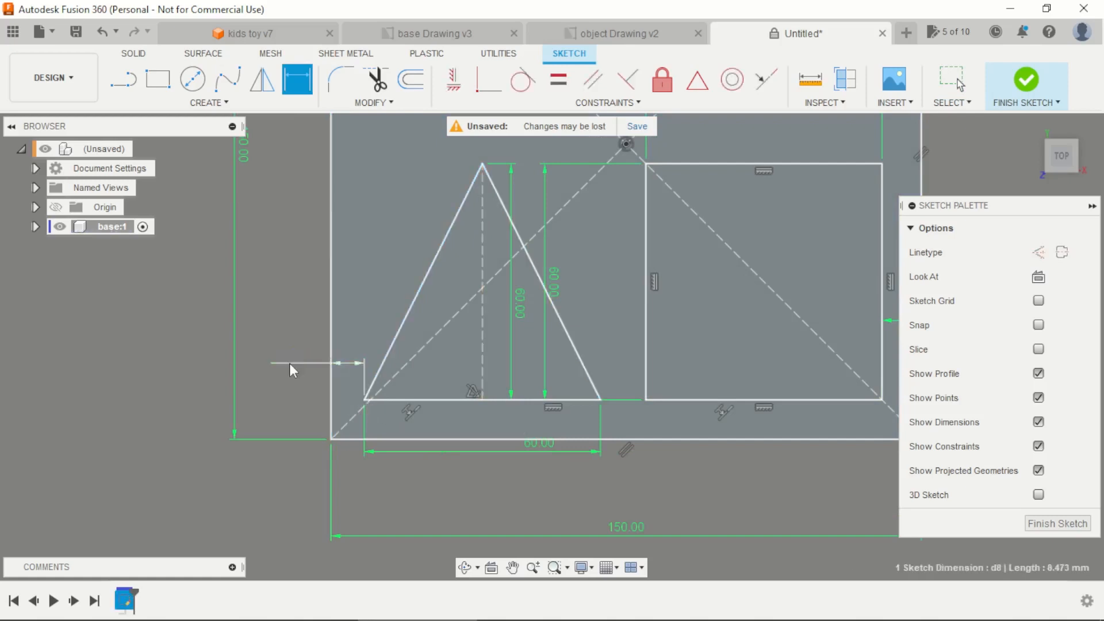
pyautogui.click(288, 363)
pyautogui.write('10')
pyautogui.press('Return')
pyautogui.scroll(-4, 345, 380)
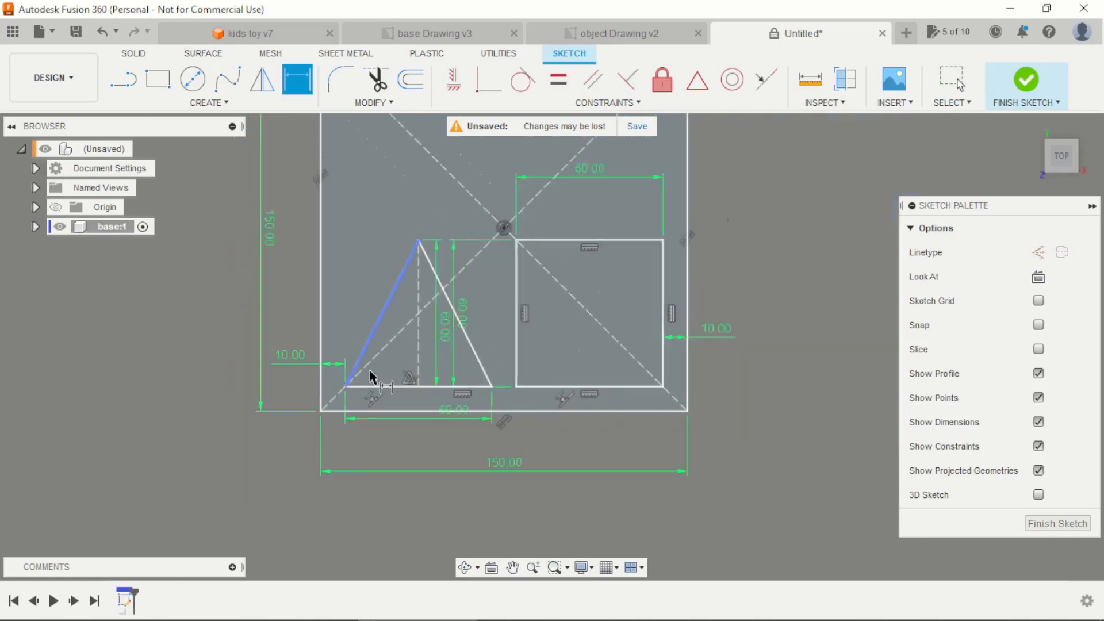
pyautogui.scroll(4, 458, 281)
pyautogui.press('Escape')
# Reposition the square's height dimension inside it, the triangle's height dimension between both shapes, and the triangle's base dimension below the outer square
pyautogui.moveTo(453, 357); pyautogui.dragTo(613, 356)
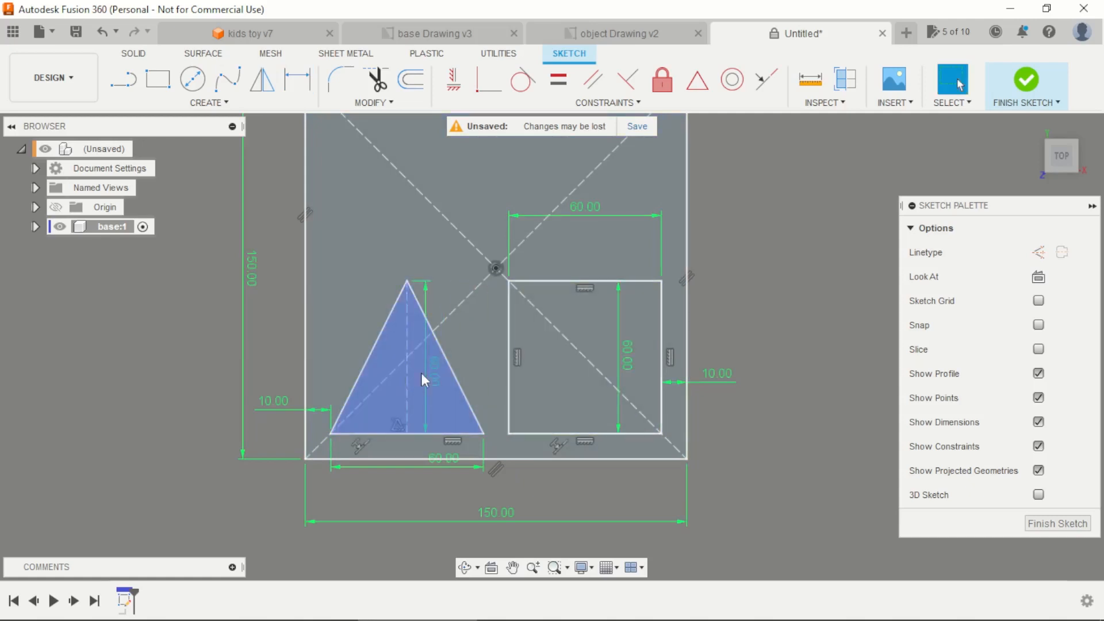
pyautogui.moveTo(426, 373); pyautogui.dragTo(497, 371)
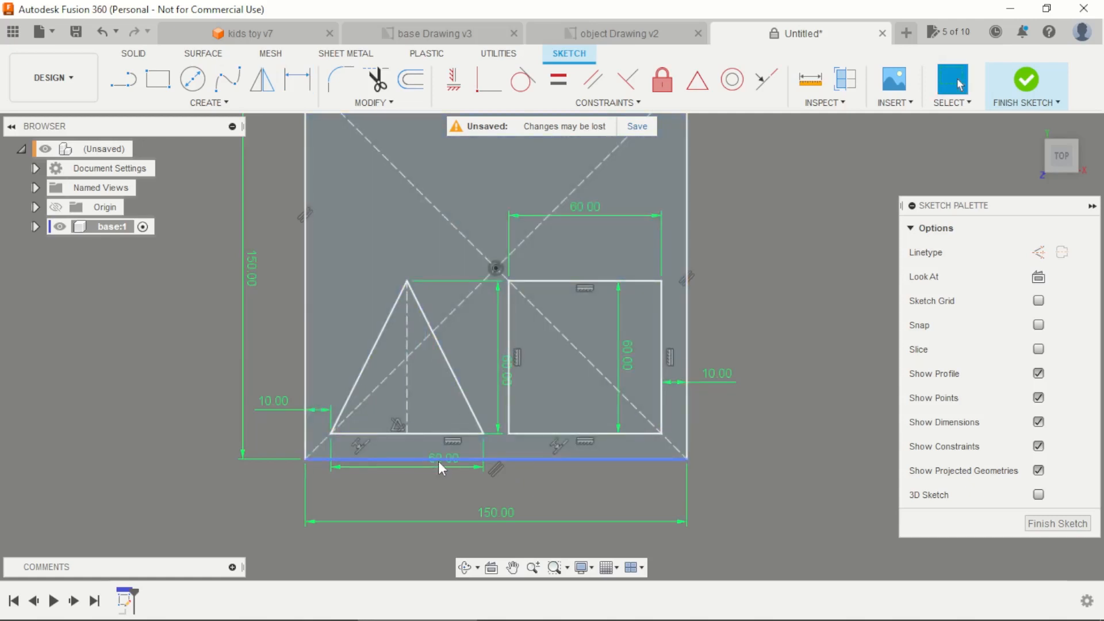
pyautogui.moveTo(433, 468); pyautogui.dragTo(412, 489)
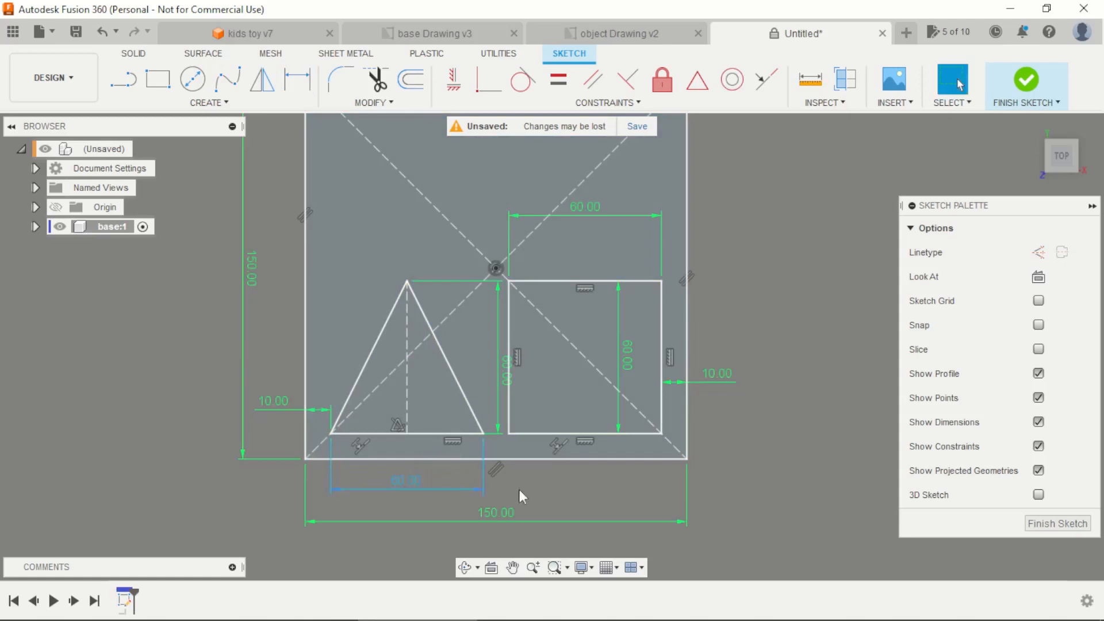
pyautogui.scroll(-2, 633, 495)
pyautogui.scroll(1, 478, 305)
pyautogui.scroll(1, 585, 253)
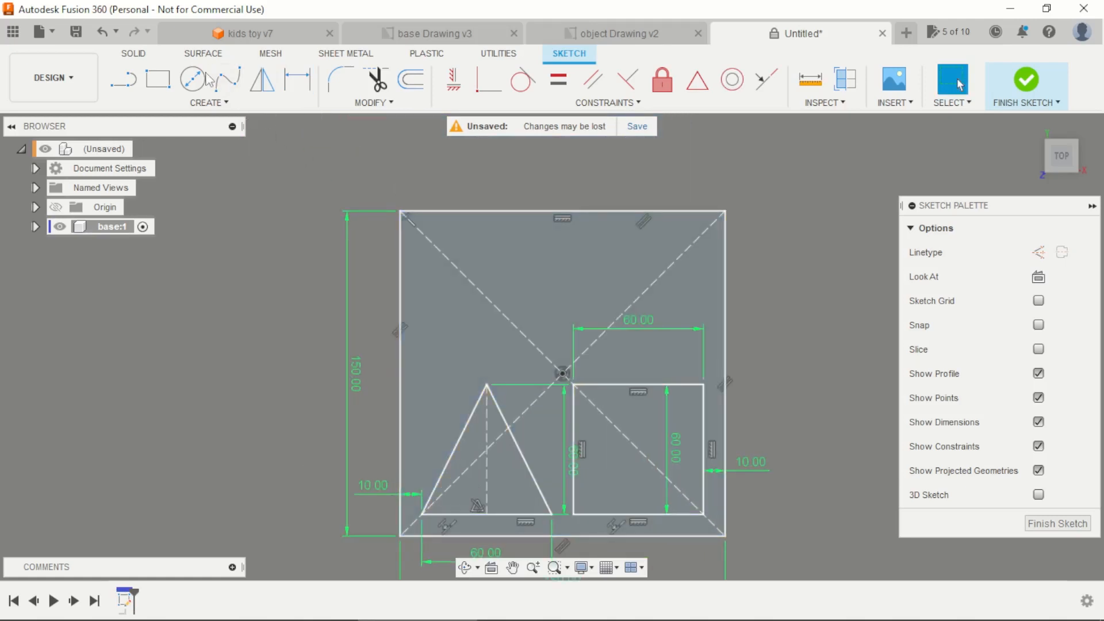
# Draw a 60 mm diameter circle in the empty upper half of the 150 mm square
pyautogui.press('c')
pyautogui.click(543, 262)
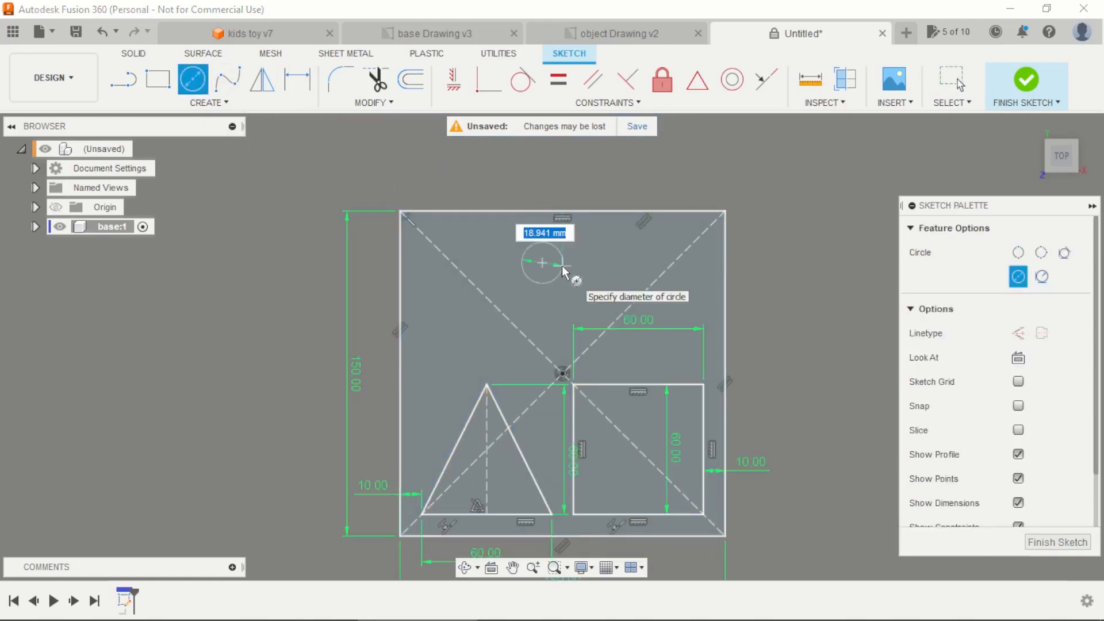
pyautogui.write('60')
pyautogui.press('Return')
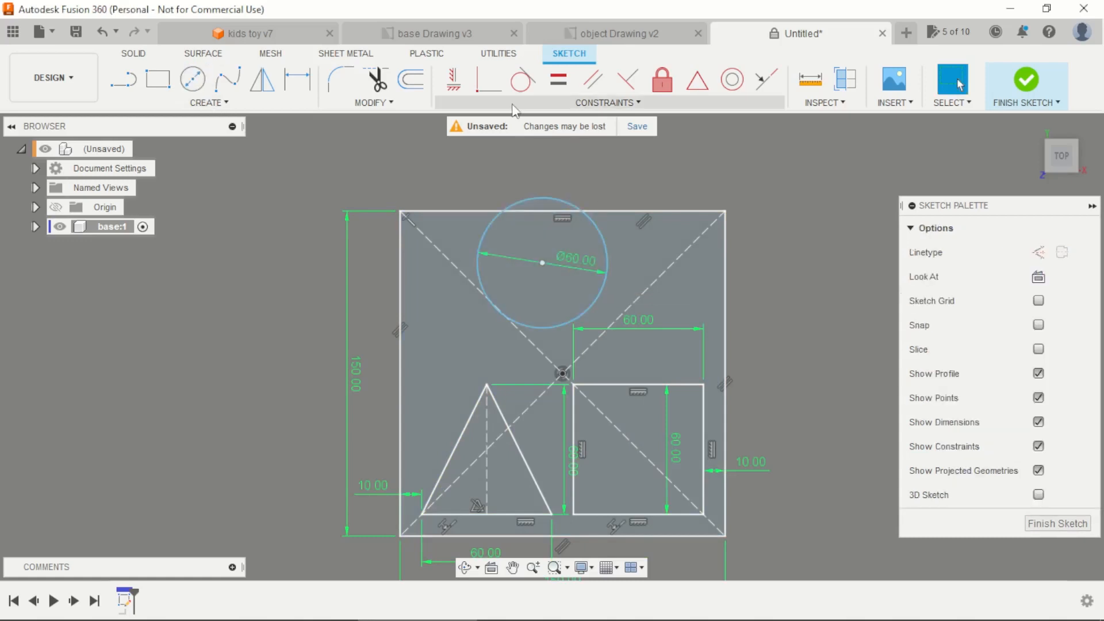
# Dimension the circle's centre 40 mm from the top edge of the 150 mm square
pyautogui.press('d')
pyautogui.click(543, 263)
pyautogui.click(636, 211)
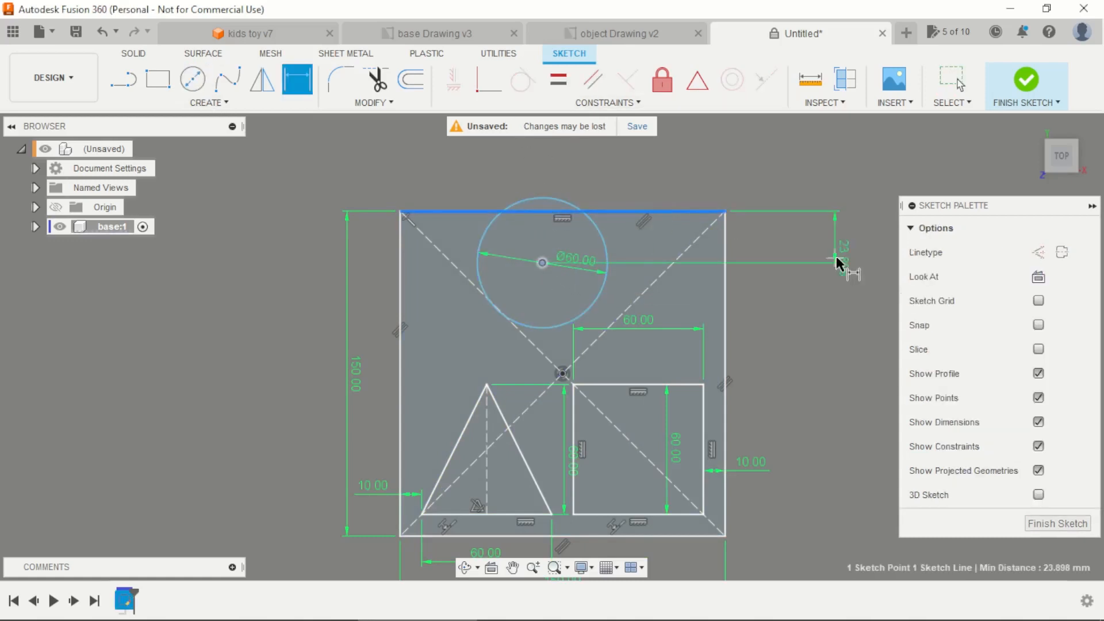
pyautogui.click(808, 244)
pyautogui.write('40')
pyautogui.press('Return')
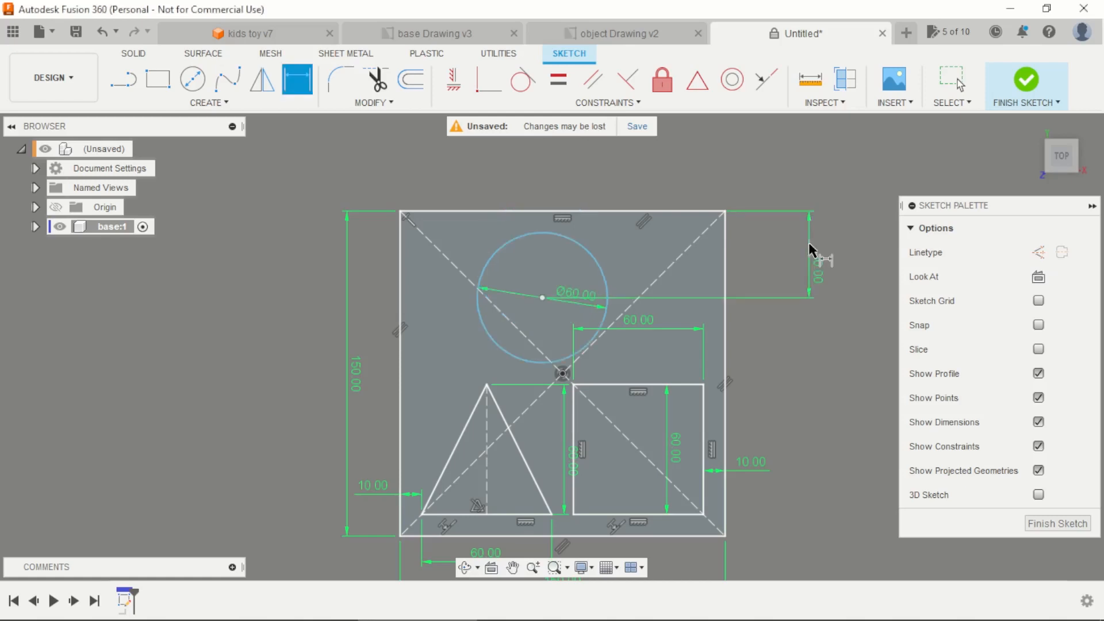
pyautogui.scroll(-1, 802, 241)
pyautogui.scroll(2, 804, 234)
pyautogui.press('Escape')
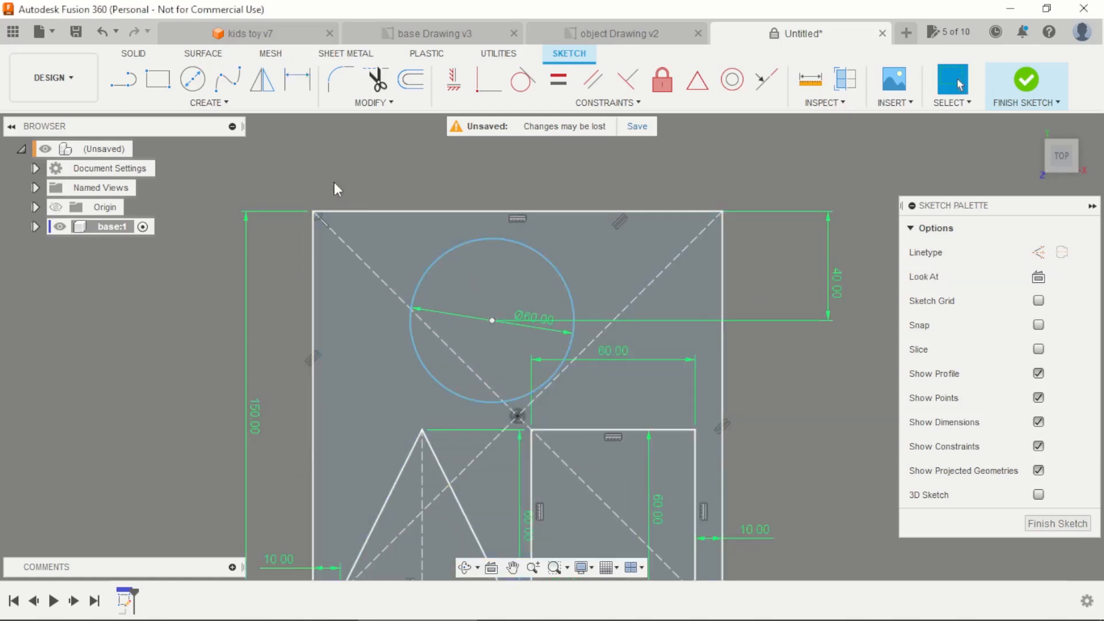
# Align the circle's centre vertically with the centre point of the 150 mm square using a Horizontal/Vertical constraint
pyautogui.scroll(-1, 384, 177)
pyautogui.scroll(1, 498, 180)
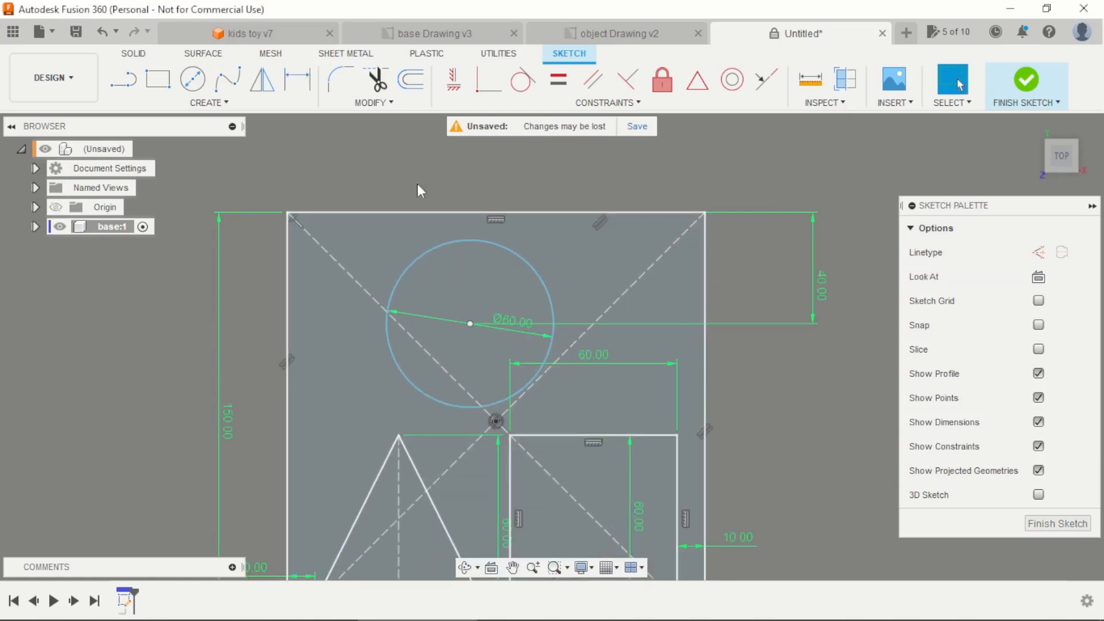
pyautogui.click(454, 79)
pyautogui.click(470, 323)
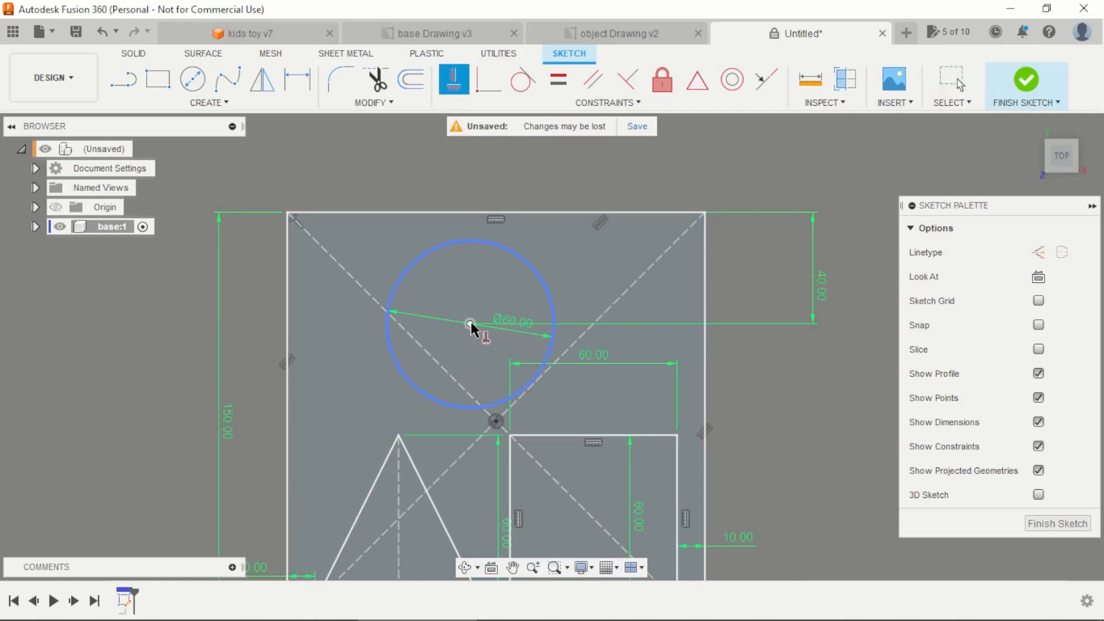
pyautogui.click(496, 421)
pyautogui.scroll(-1, 494, 322)
pyautogui.scroll(-2, 515, 303)
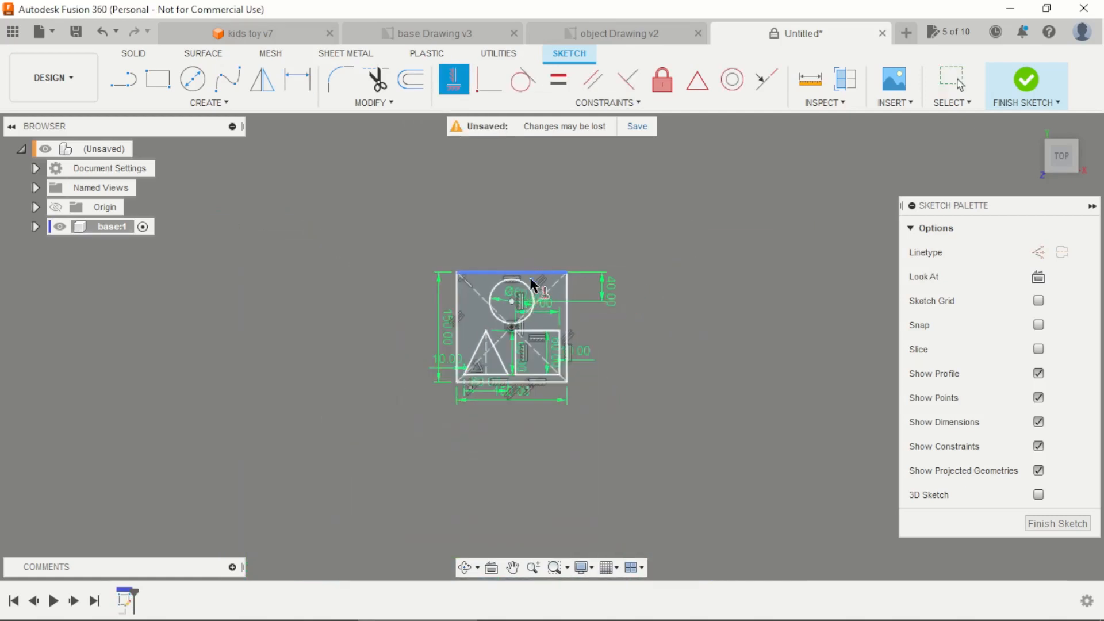
pyautogui.scroll(3, 520, 288)
pyautogui.press('Escape')
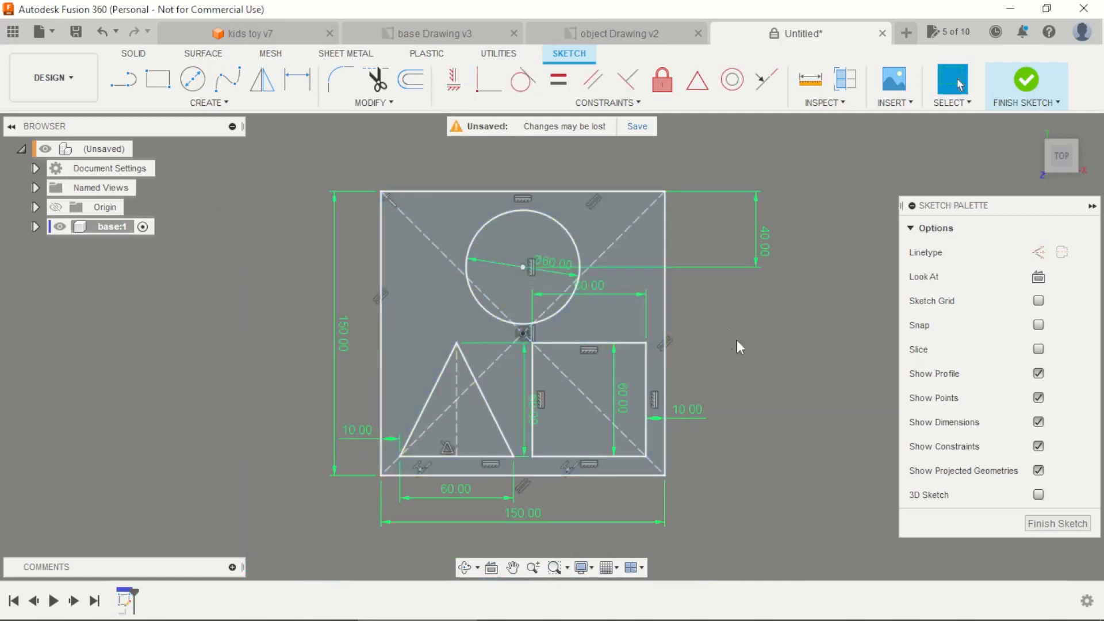
# Finish the sketch and extrude the plate profile around the three cutouts 10 mm as a new body
pyautogui.scroll(-1, 656, 345)
pyautogui.scroll(1, 698, 345)
pyautogui.scroll(-1, 727, 344)
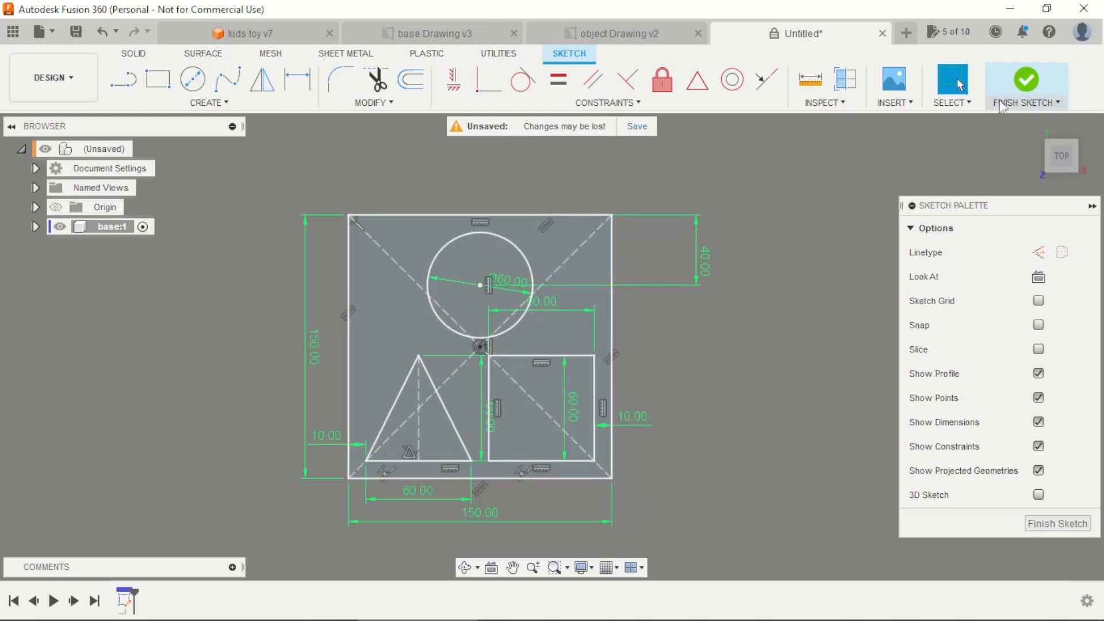
pyautogui.click(1030, 84)
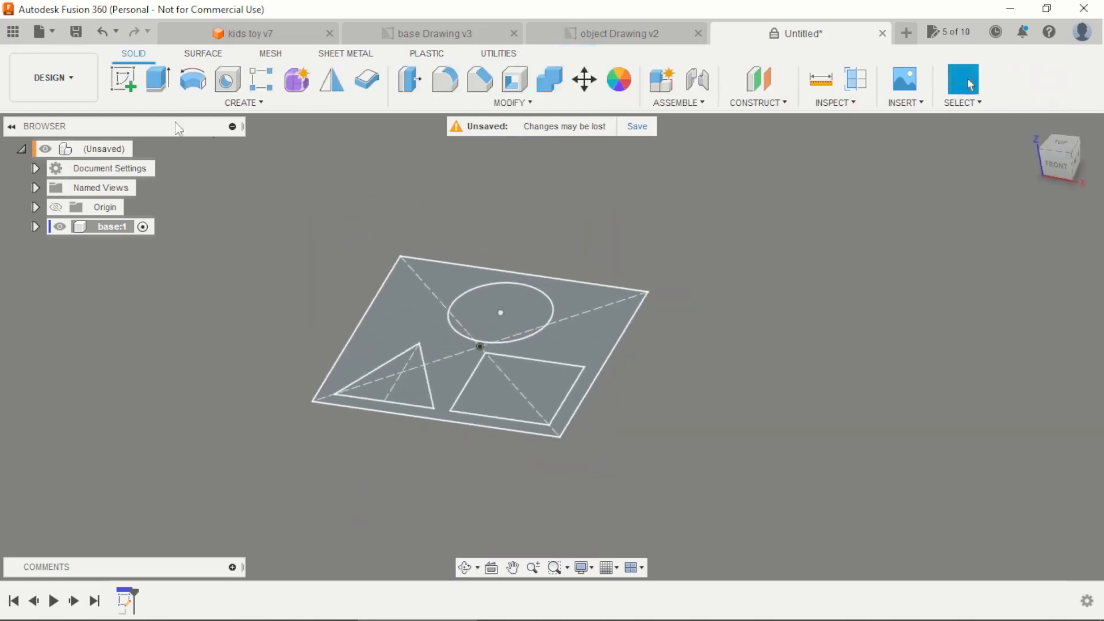
pyautogui.press('e')
pyautogui.click(402, 309)
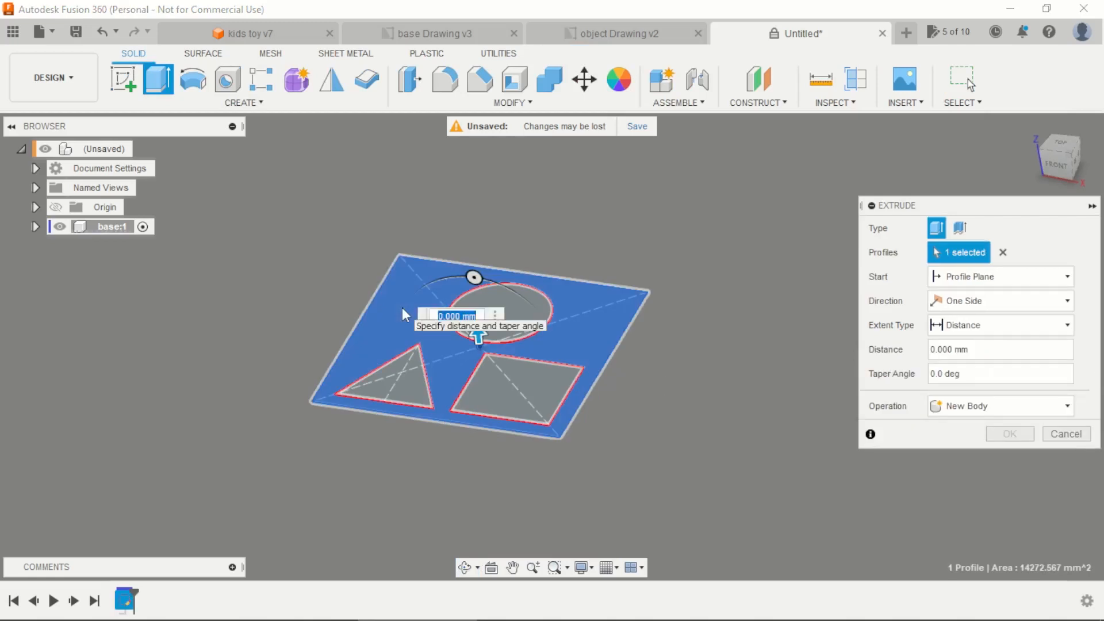
pyautogui.write('10')
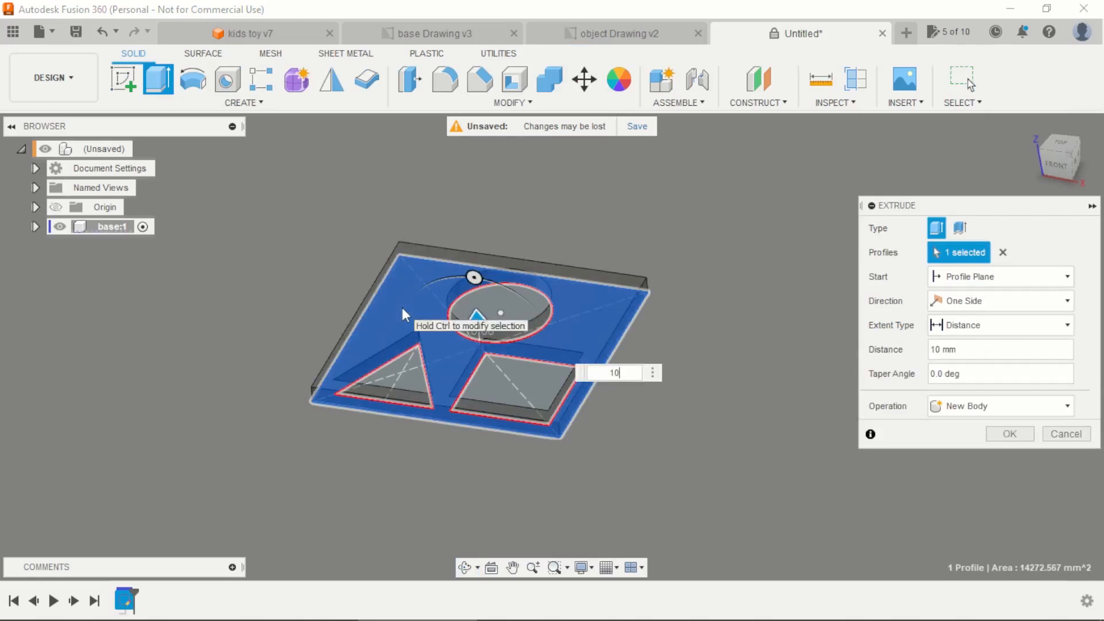
pyautogui.press('Return')
pyautogui.scroll(3, 402, 309)
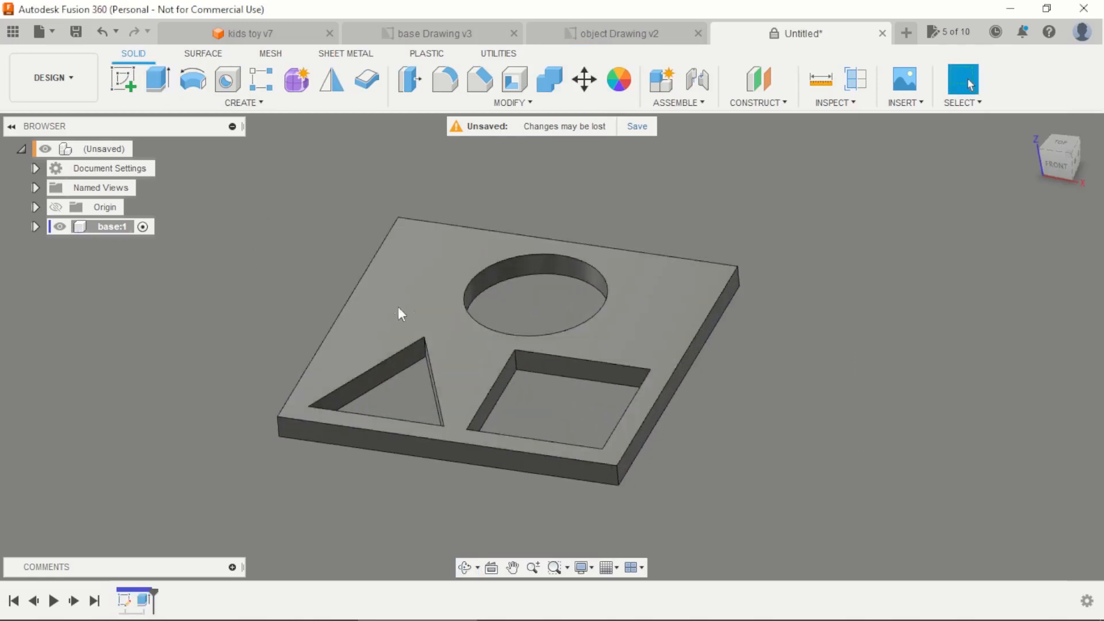
# Fillet the two vertical corner edges beside the triangle and square cutouts with a 20 mm radius
pyautogui.keyDown('shift'); pyautogui.moveTo(811, 317); pyautogui.dragTo(863, 343, button='middle'); pyautogui.keyUp('shift')
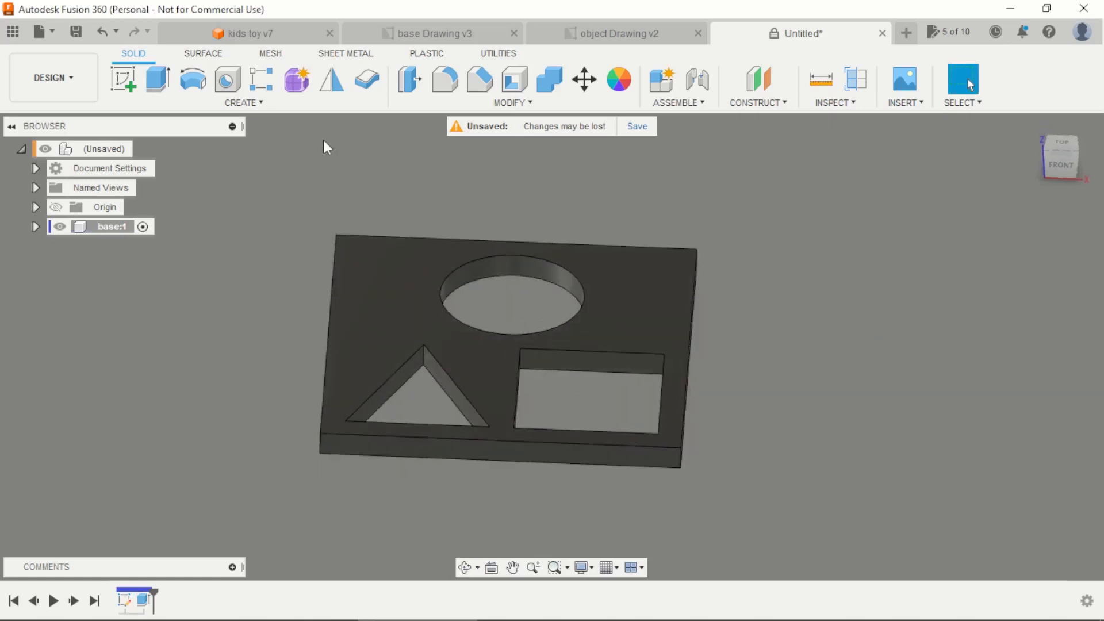
pyautogui.click(449, 81)
pyautogui.click(319, 451)
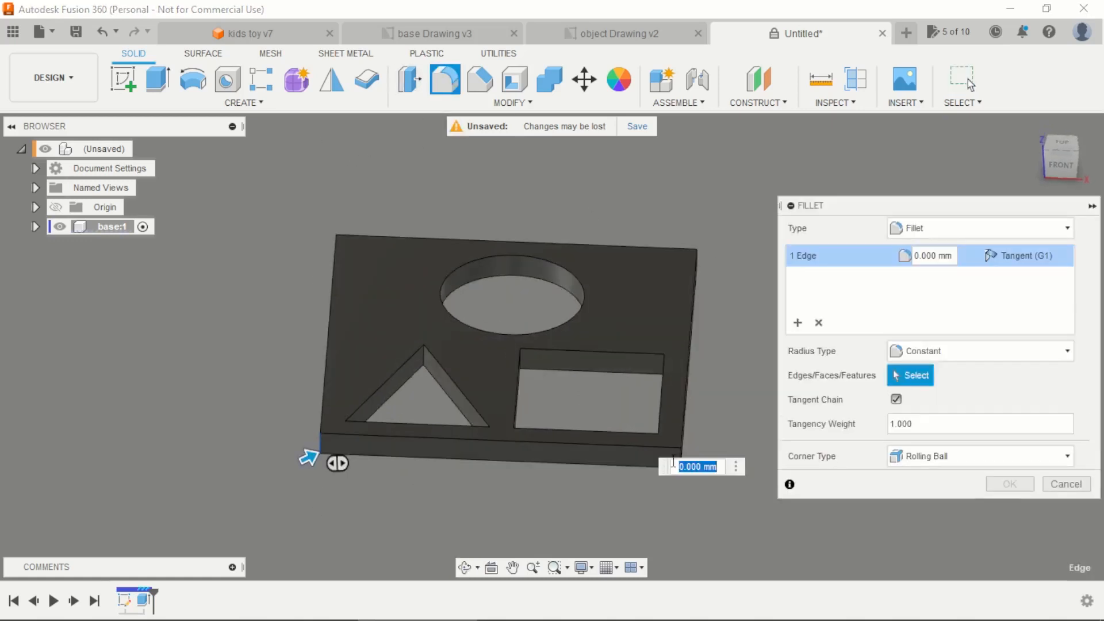
pyautogui.keyDown('shift'); pyautogui.moveTo(673, 460); pyautogui.dragTo(594, 509, button='middle'); pyautogui.keyUp('shift')
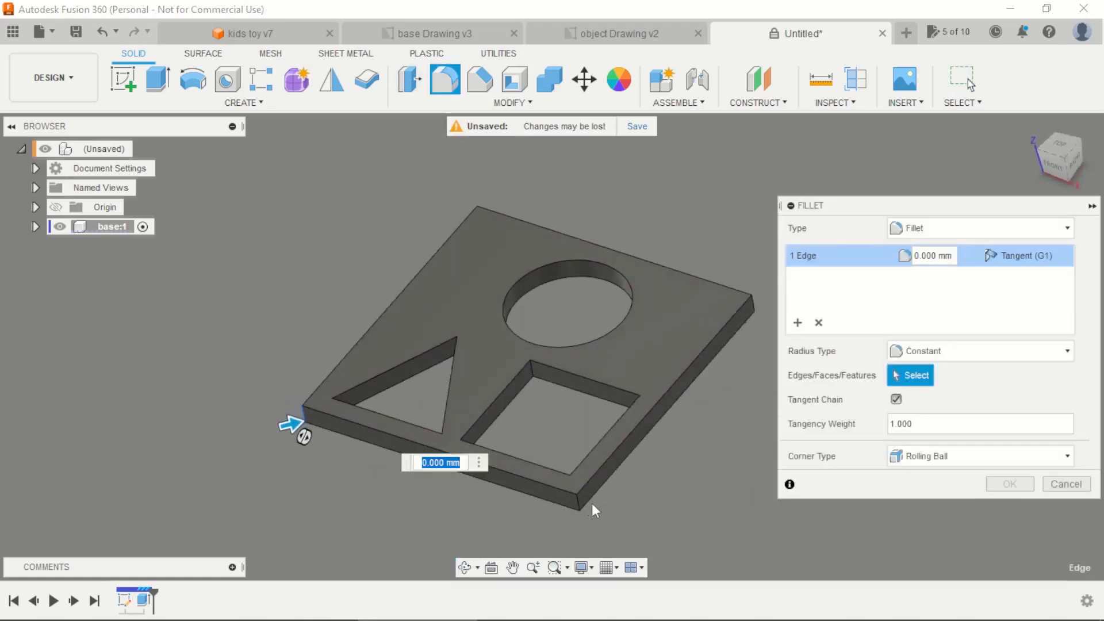
pyautogui.click(580, 502)
pyautogui.write('20')
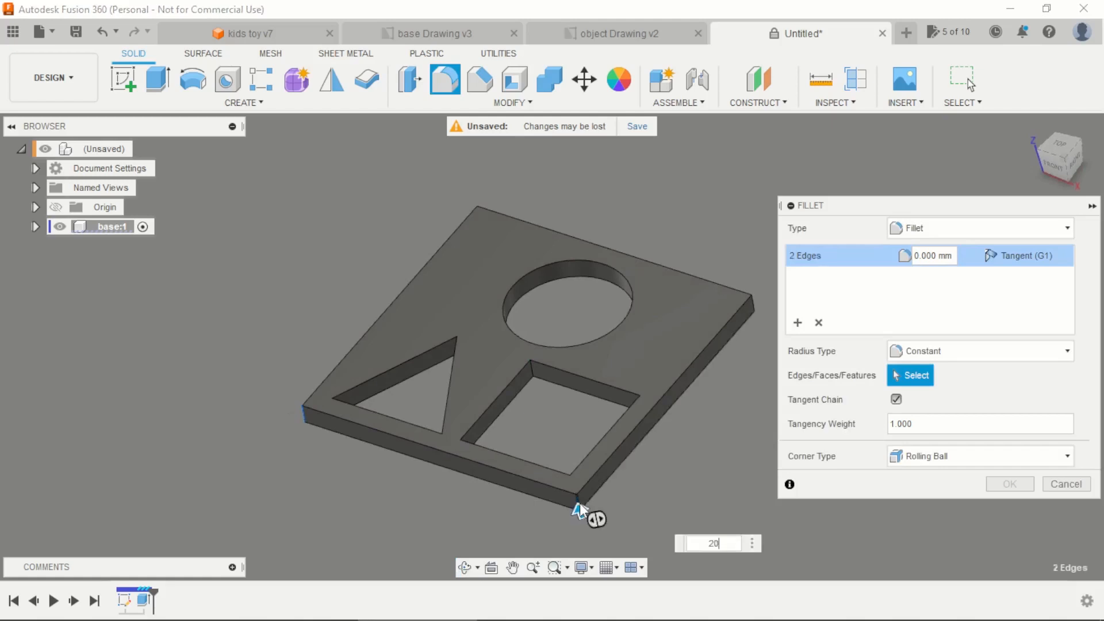
pyautogui.press('Return')
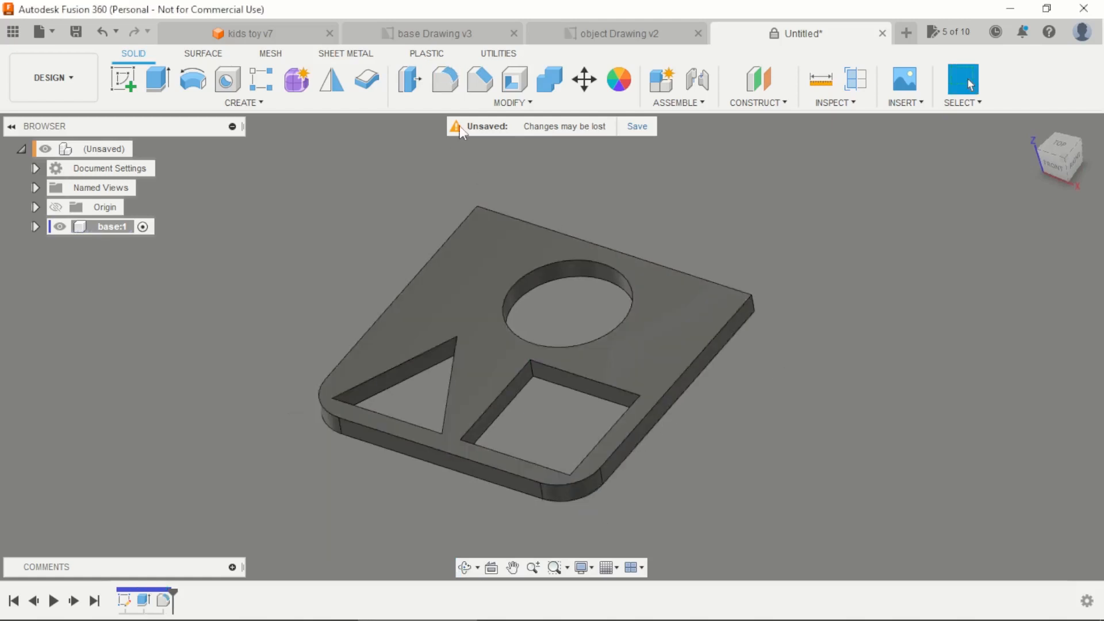
# Fillet the two vertical corner edges on the circular cutout's end of the plate with a 60 mm radius
pyautogui.click(447, 81)
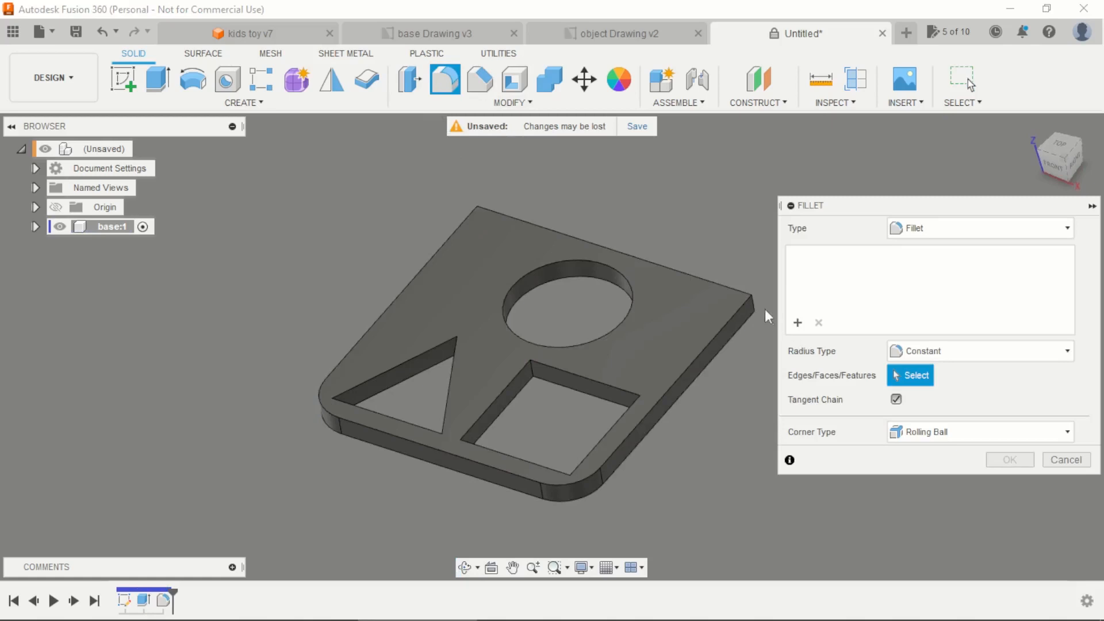
pyautogui.click(756, 305)
pyautogui.keyDown('shift'); pyautogui.moveTo(756, 305); pyautogui.dragTo(494, 188, button='middle'); pyautogui.keyUp('shift')
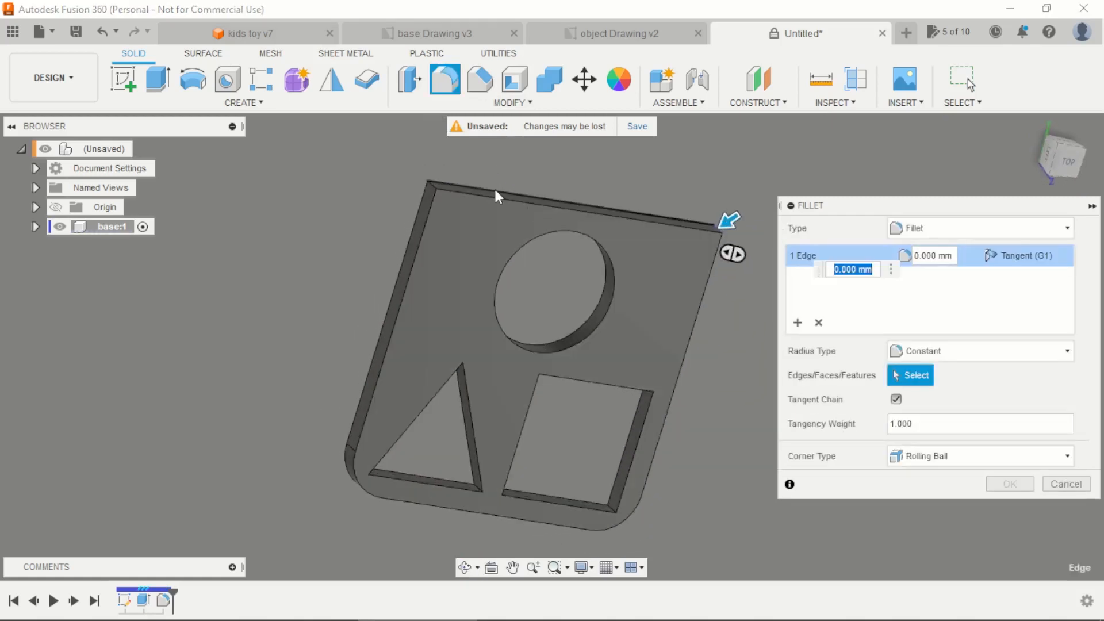
pyautogui.click(430, 181)
pyautogui.write('60')
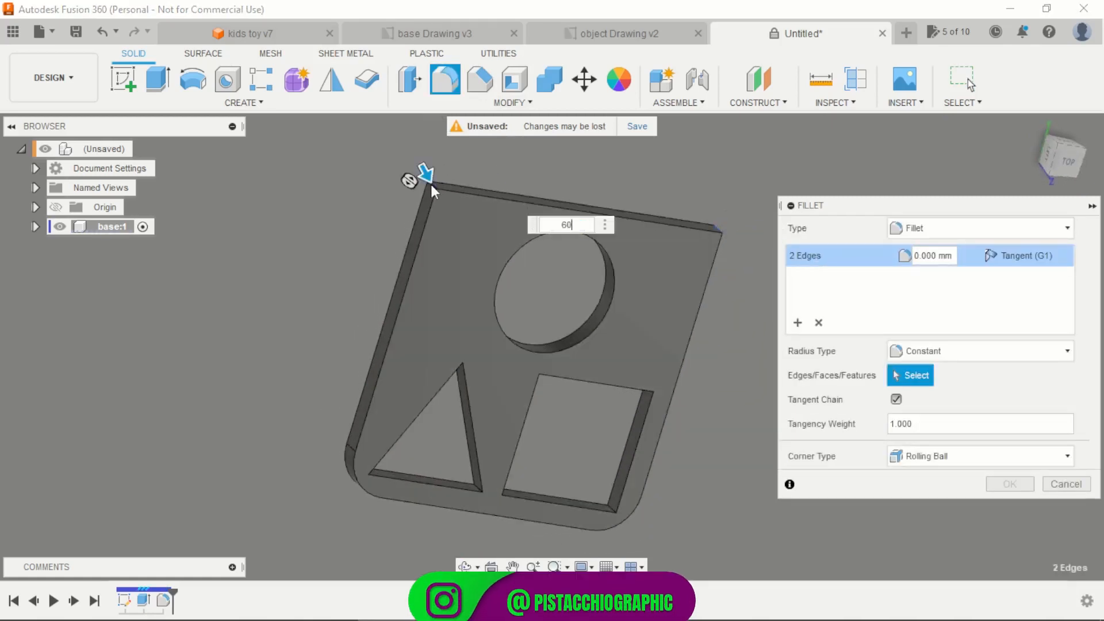
pyautogui.press('Return')
pyautogui.keyDown('shift'); pyautogui.moveTo(679, 253); pyautogui.dragTo(742, 311, button='middle'); pyautogui.keyUp('shift')
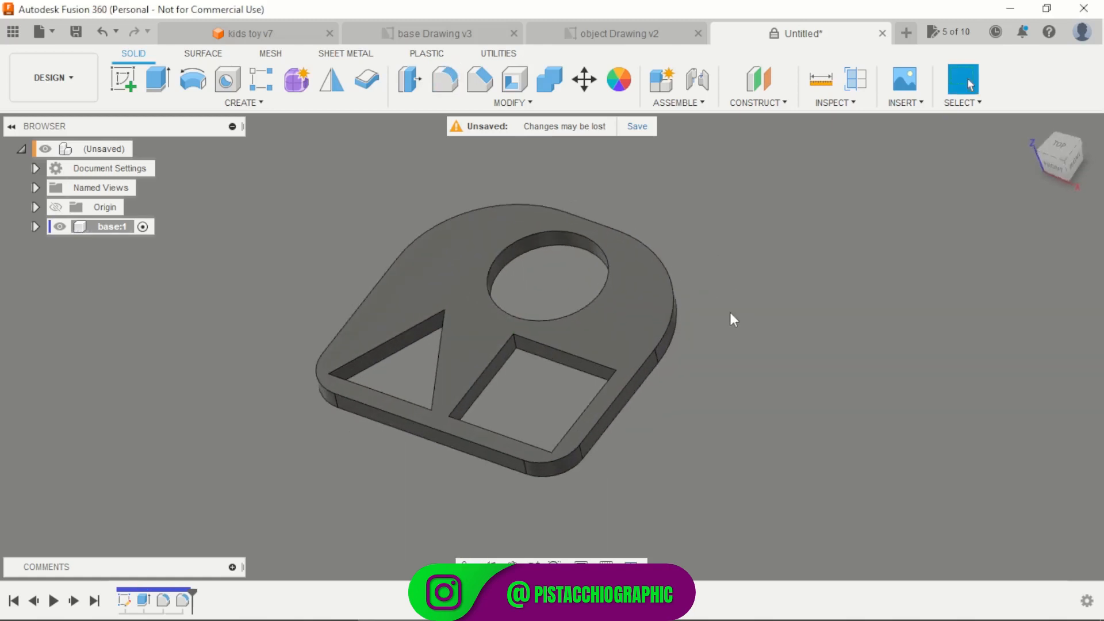
# Create an internal component named "object green" under the top-level assembly and hide the base component
pyautogui.click(144, 149)
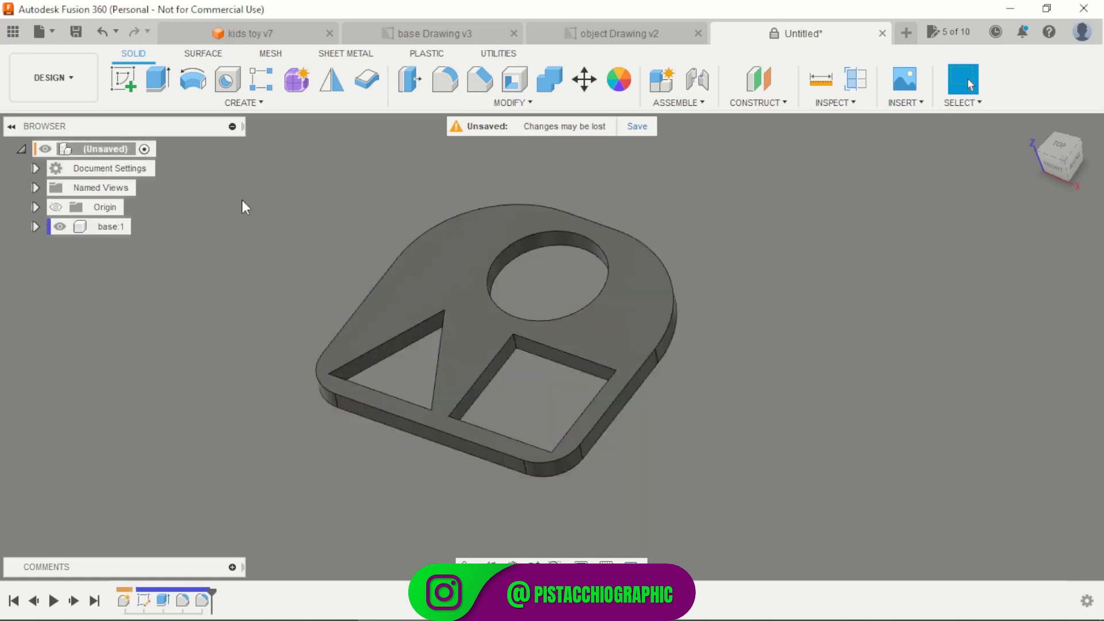
pyautogui.click(661, 79)
pyautogui.moveTo(937, 300); pyautogui.dragTo(815, 301)
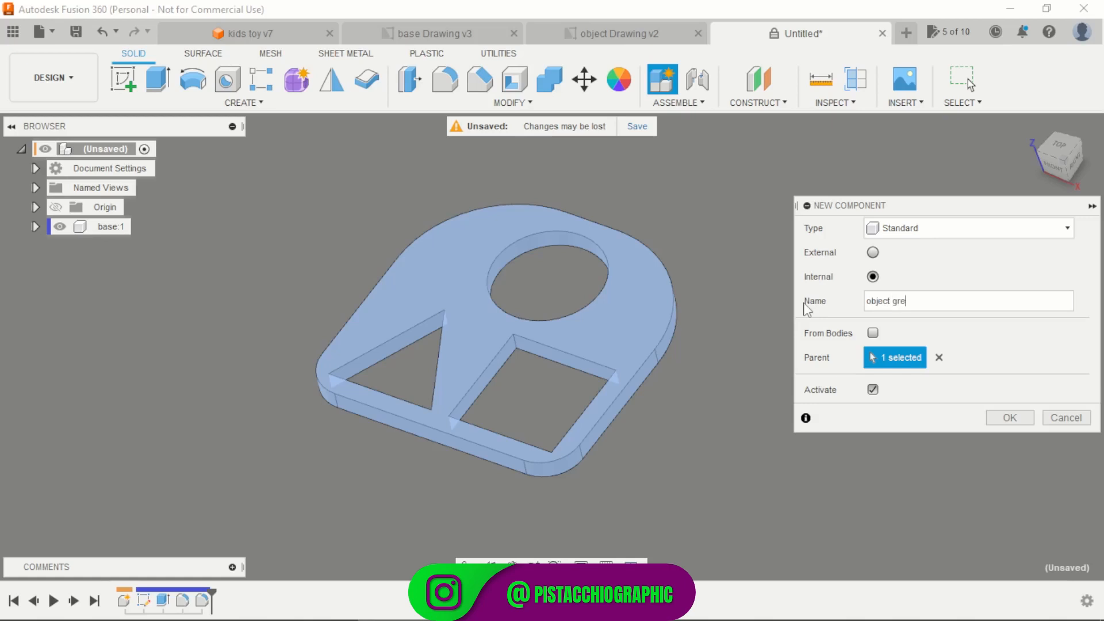
pyautogui.press('Return')
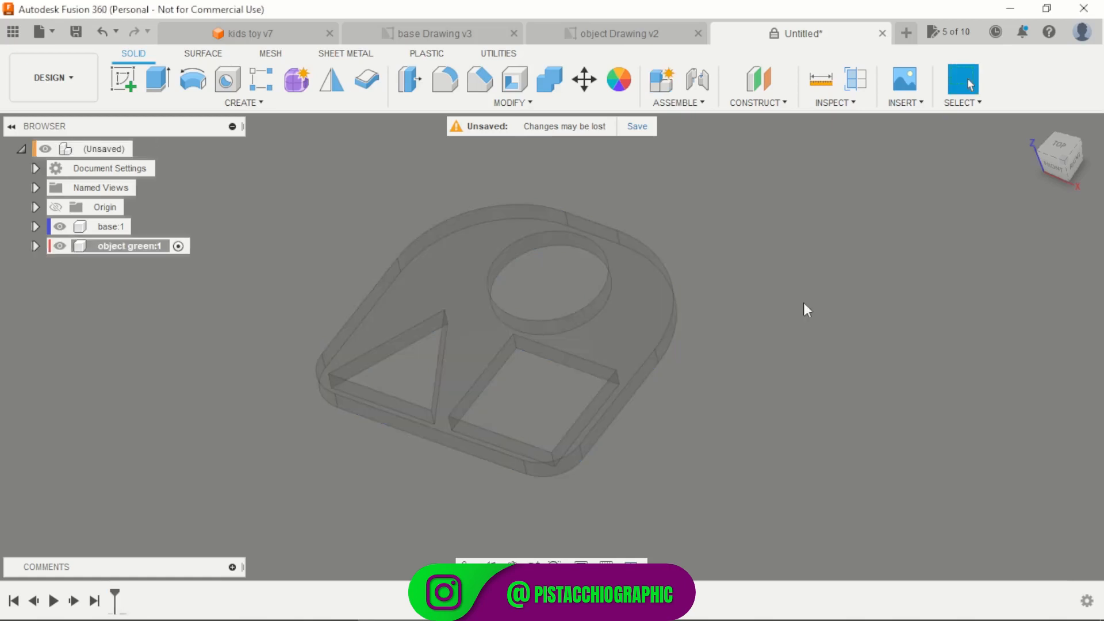
pyautogui.click(60, 226)
# Create a cylinder centred on the origin on the horizontal plane, 59.5 mm in diameter and 59.5 mm high, as a new body
pyautogui.click(167, 105)
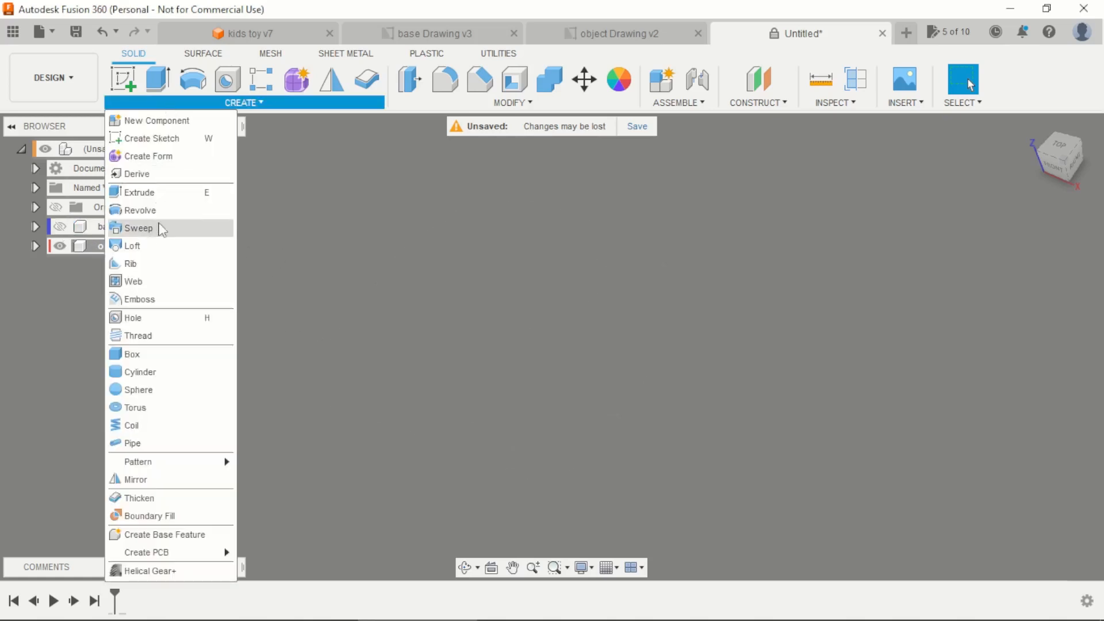
pyautogui.click(145, 372)
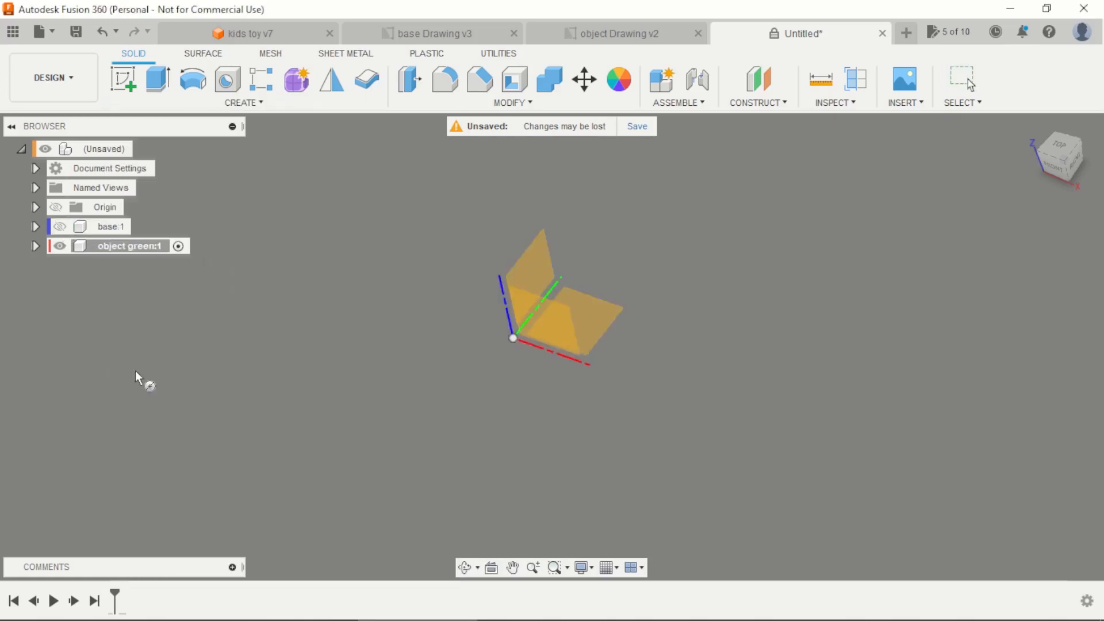
pyautogui.click(602, 309)
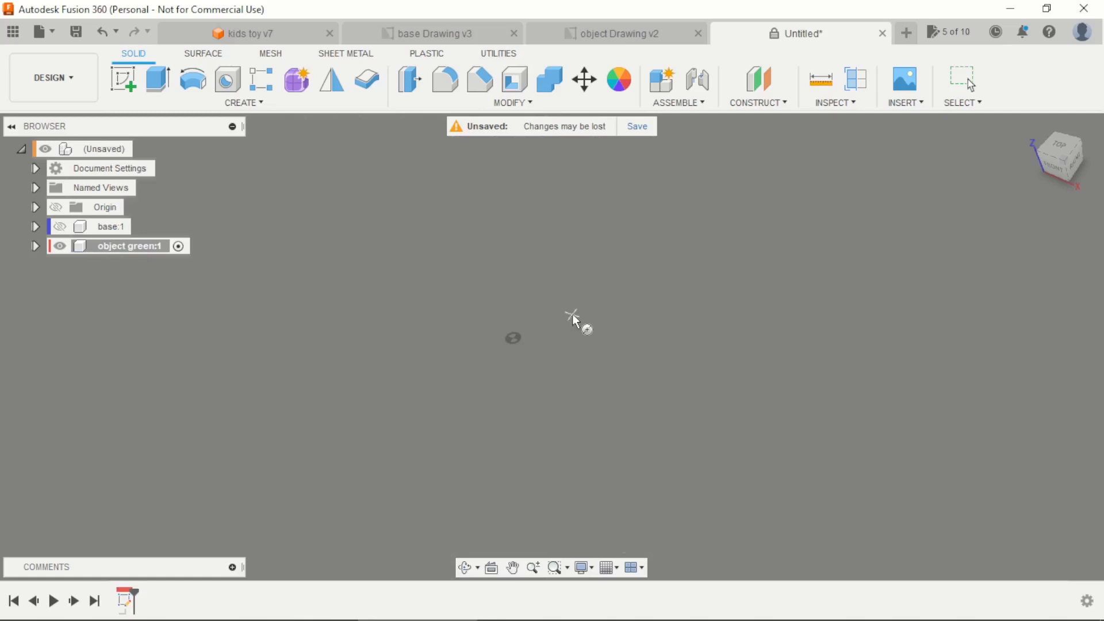
pyautogui.click(511, 341)
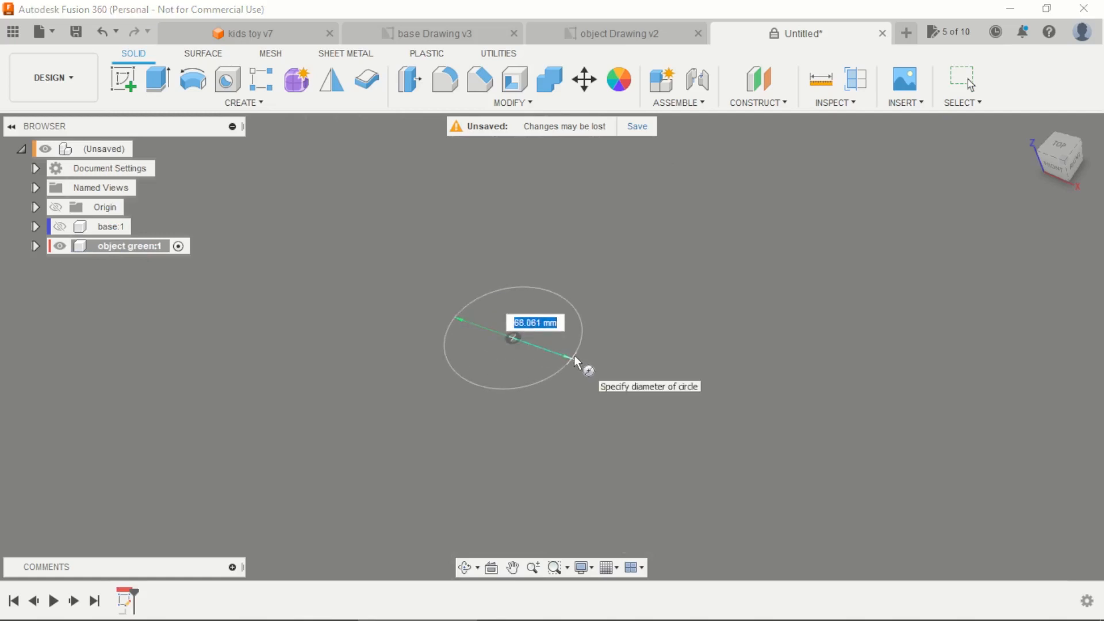
pyautogui.write('59.5')
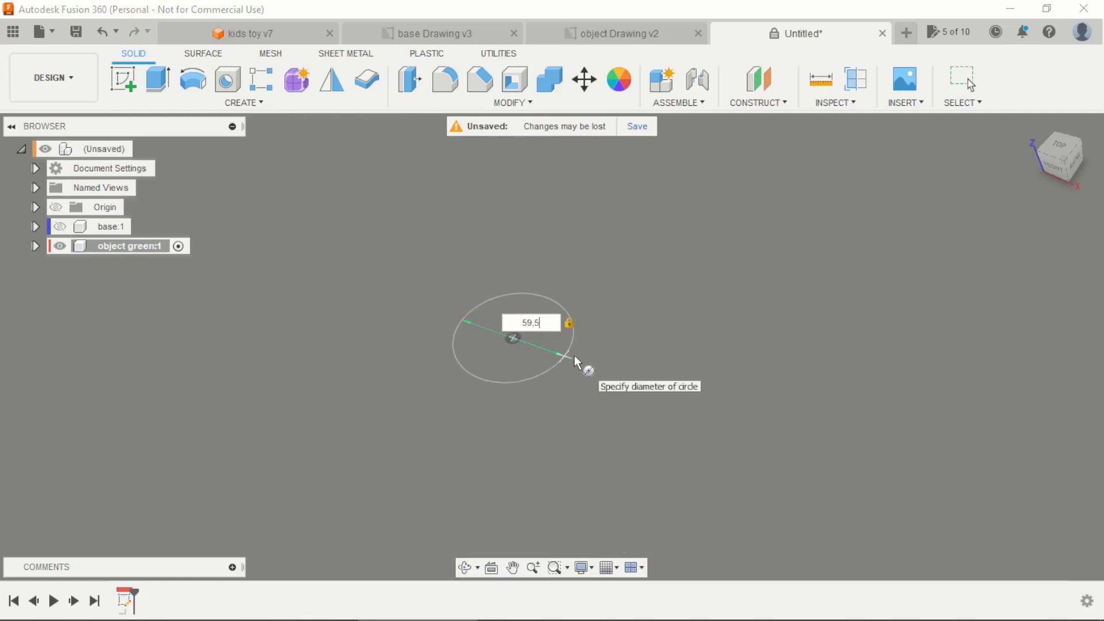
pyautogui.press('Return')
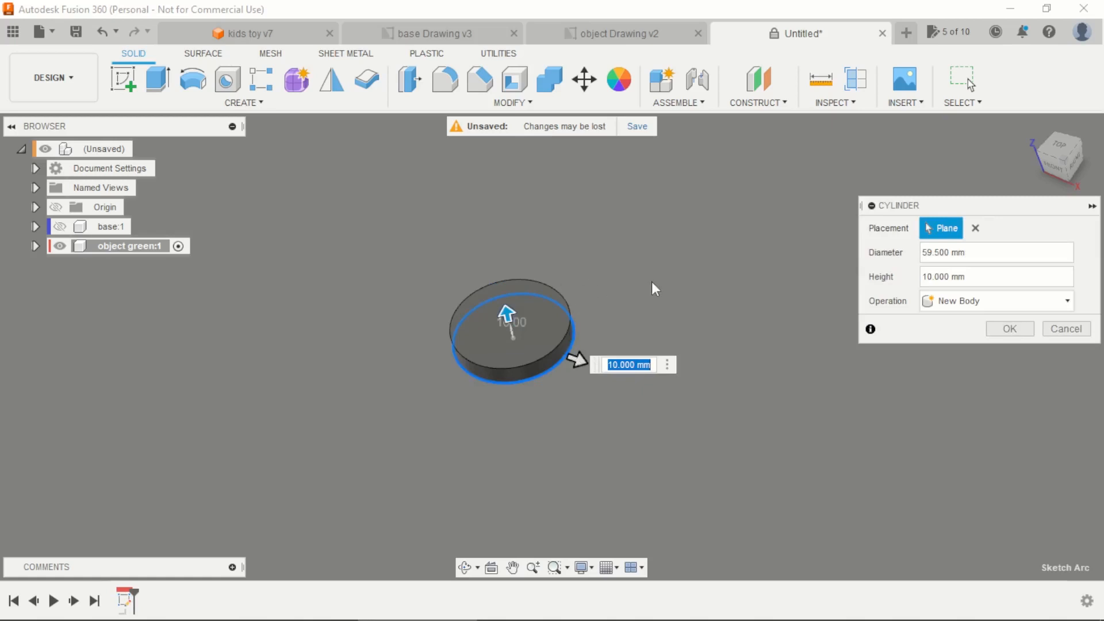
pyautogui.write(',5')
pyautogui.press('Return')
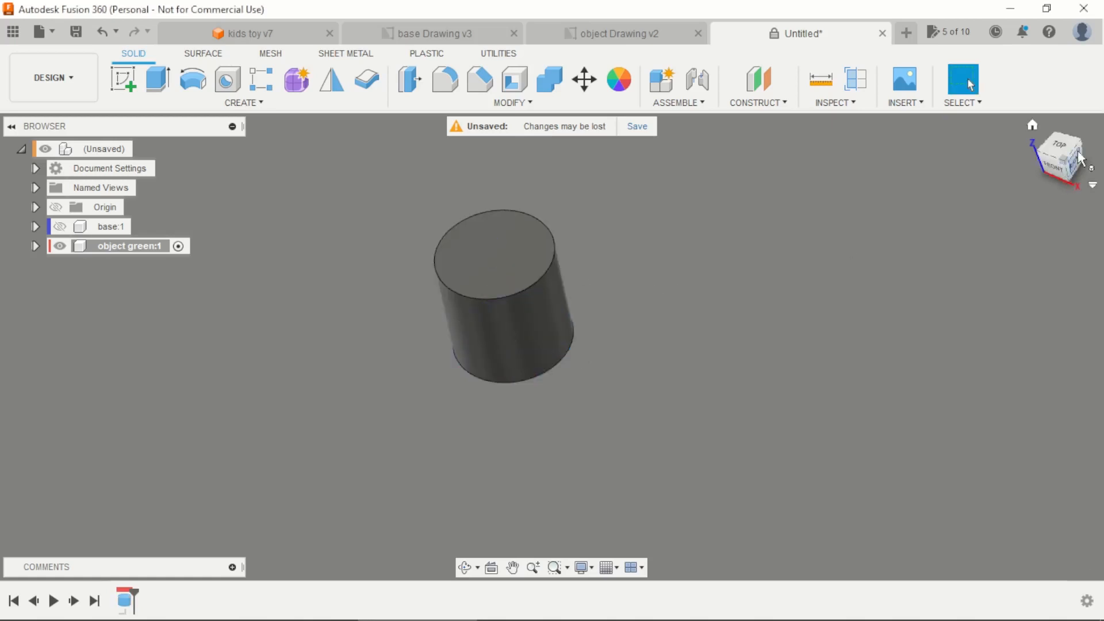
# Start a sketch on the front XZ plane and draw a line from the cylinder's lower +X corner to its top edge's midpoint
pyautogui.keyDown('shift'); pyautogui.moveTo(690, 303); pyautogui.dragTo(626, 320, button='middle'); pyautogui.keyUp('shift')
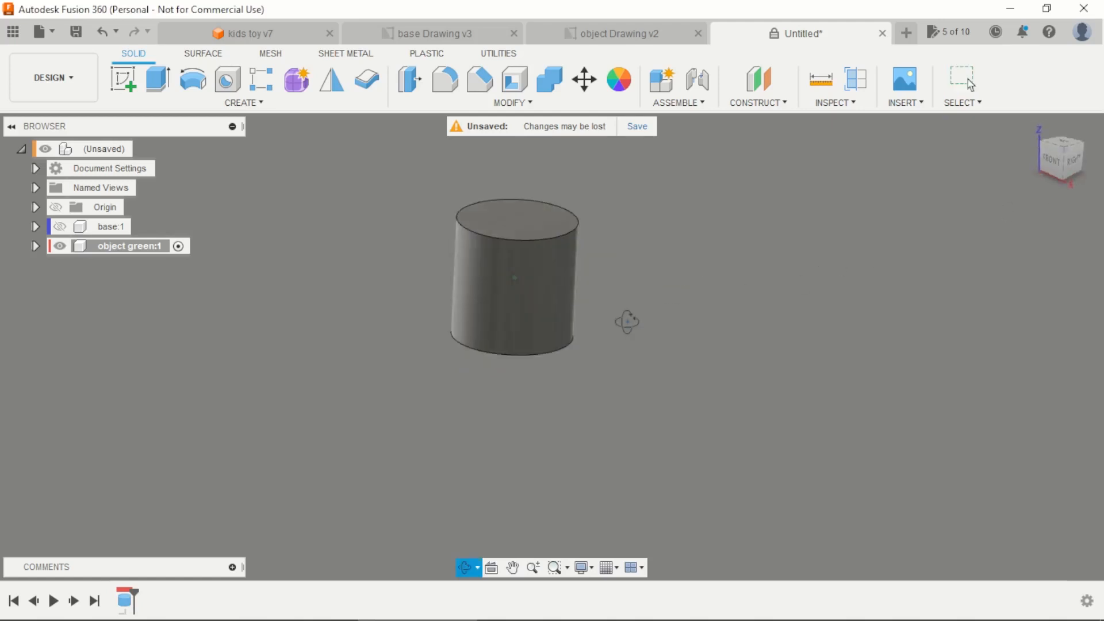
pyautogui.click(123, 79)
pyautogui.click(574, 292)
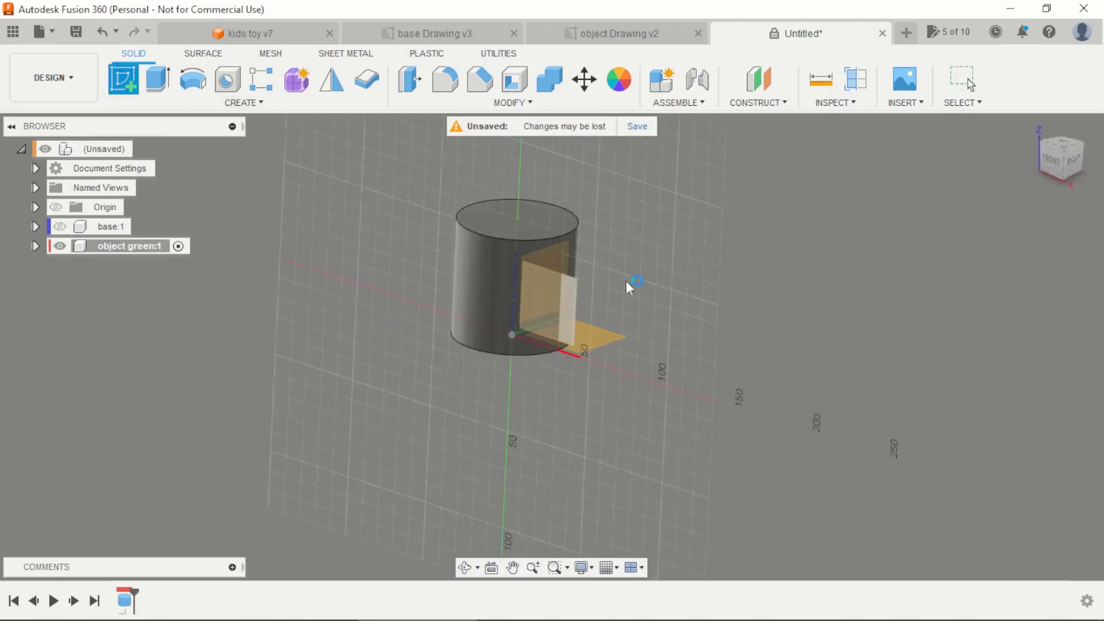
pyautogui.scroll(1, 633, 185)
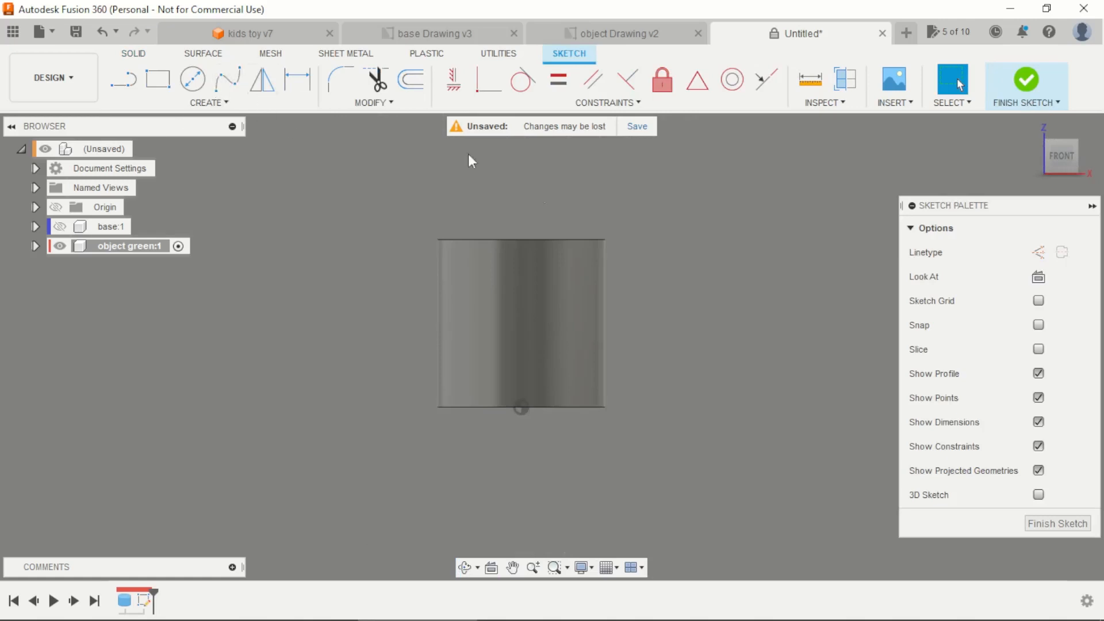
pyautogui.click(127, 84)
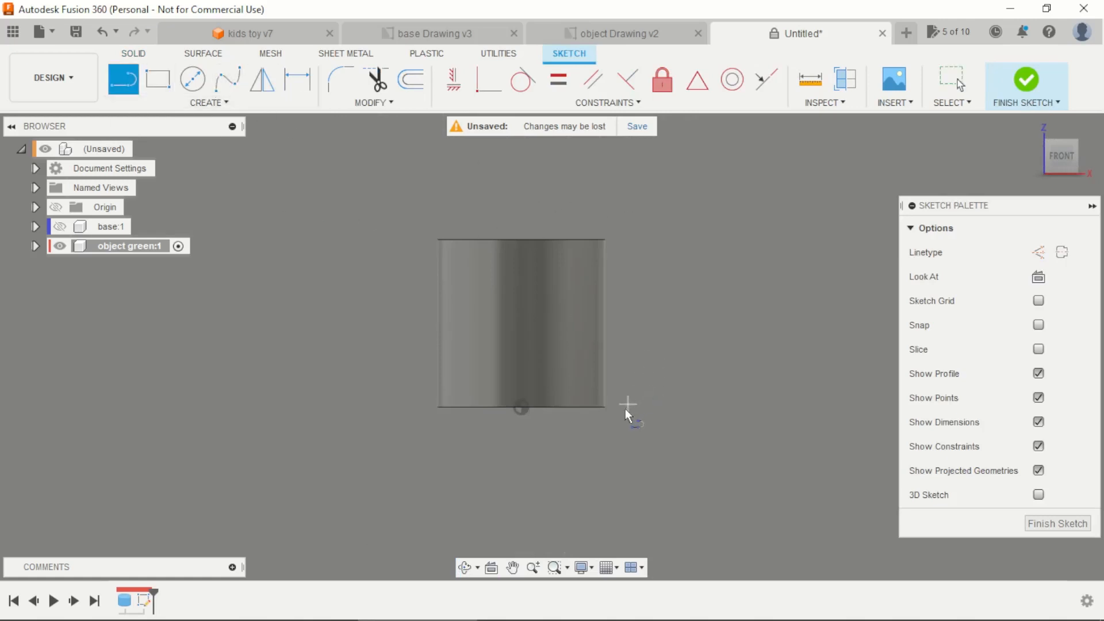
pyautogui.click(602, 407)
pyautogui.scroll(1, 542, 271)
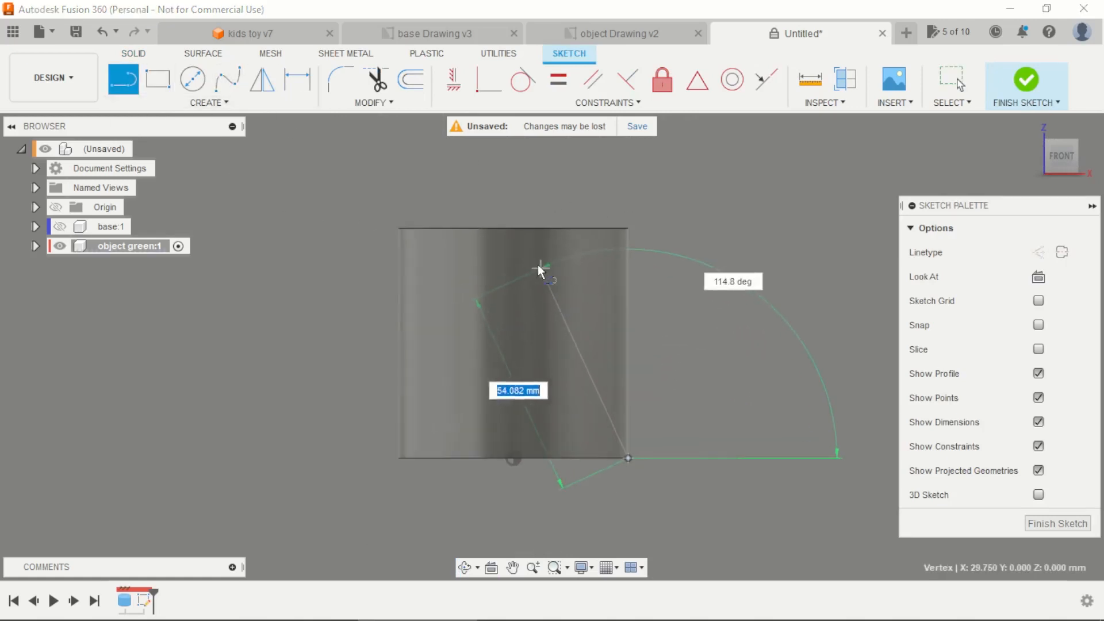
pyautogui.doubleClick(508, 226)
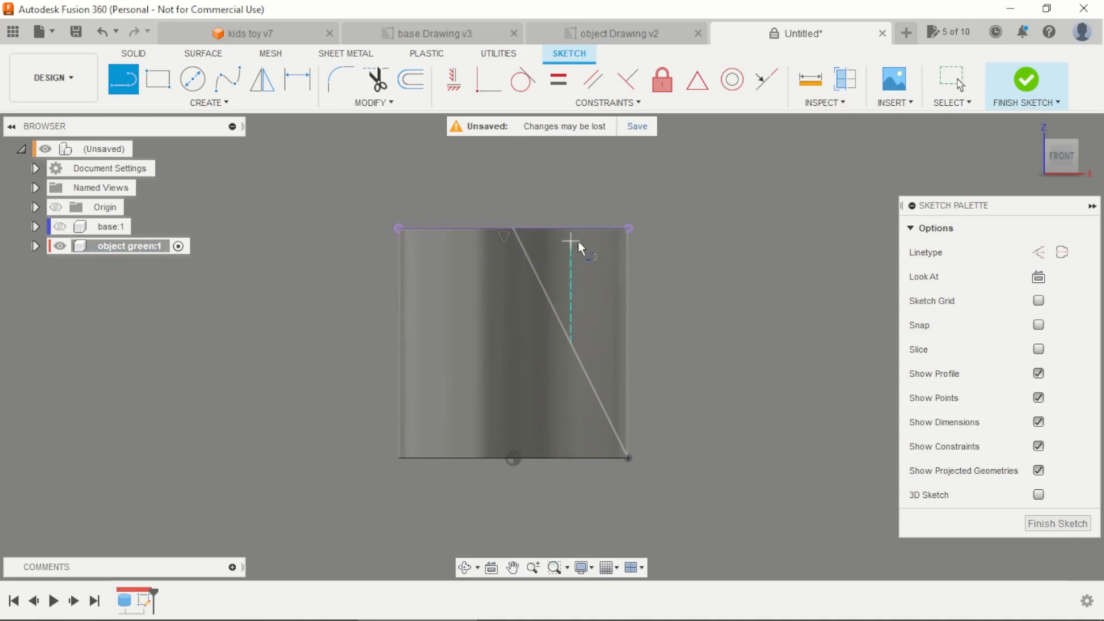
# Close the triangle along the cylinder's top edge and down its +X side, and finish the sketch
pyautogui.click(514, 228)
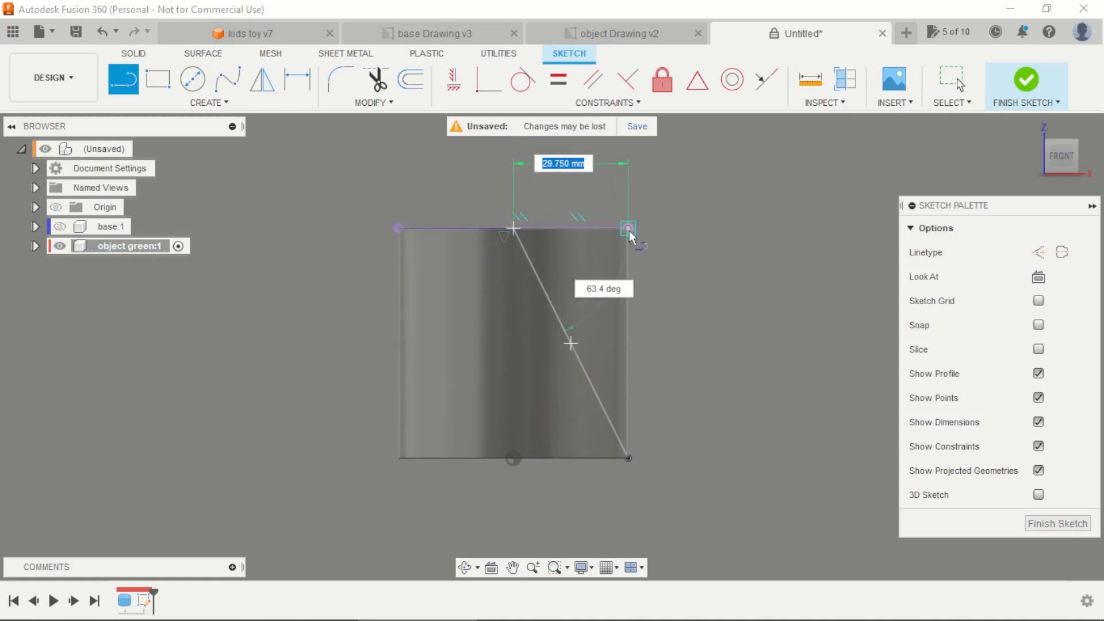
pyautogui.doubleClick(628, 229)
pyautogui.click(628, 228)
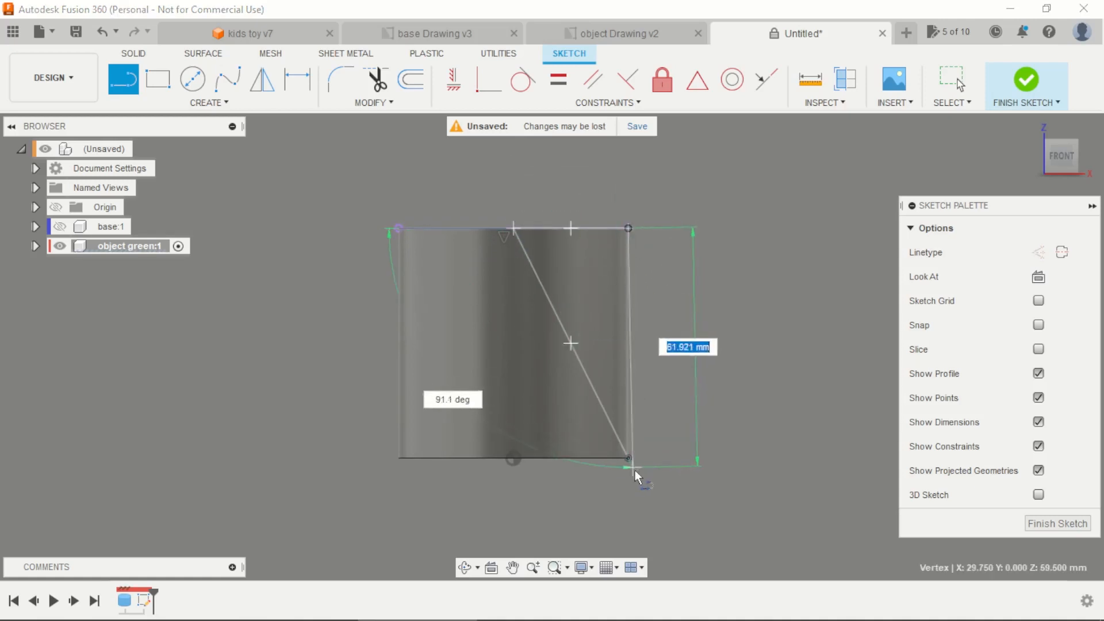
pyautogui.doubleClick(629, 458)
pyautogui.click(1021, 91)
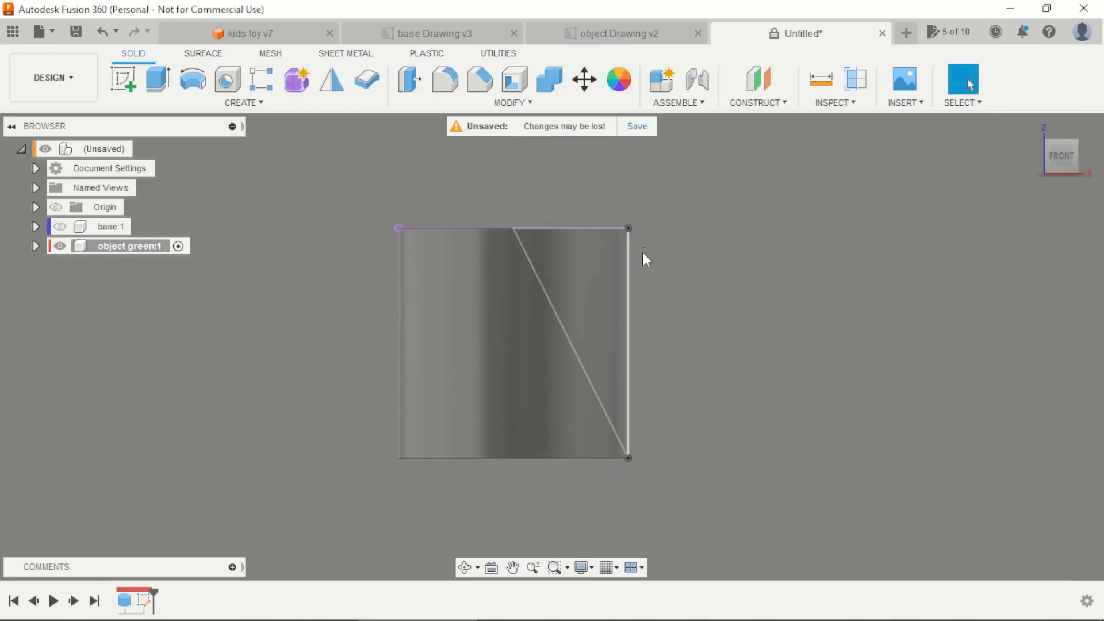
# Extrude the triangular profile symmetrically through all as a cut to slice a slanted face on the cylinder
pyautogui.press('e')
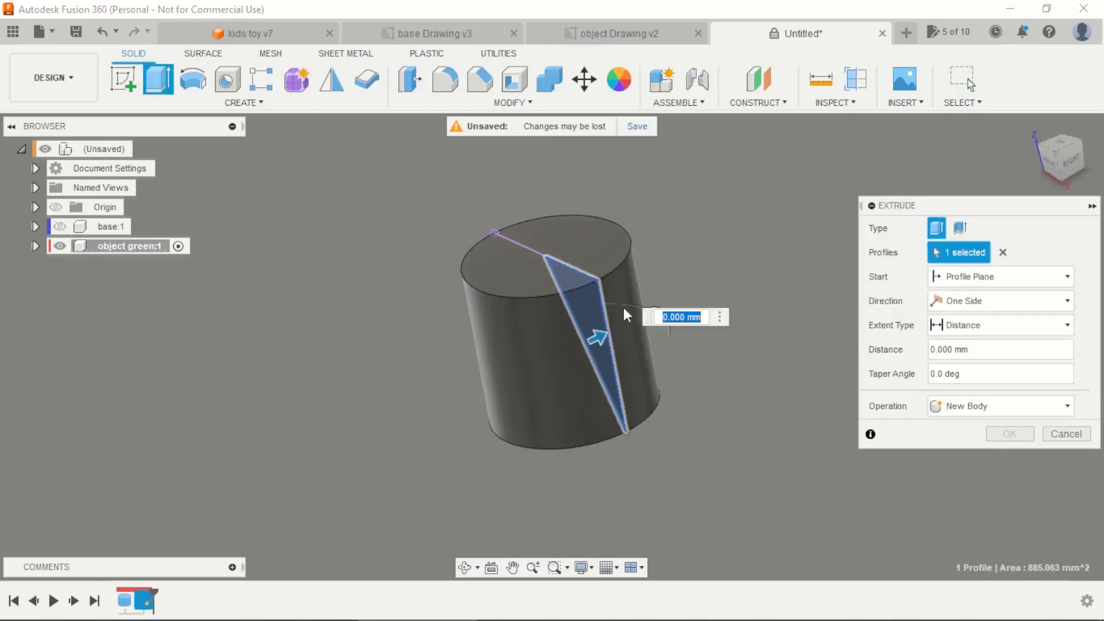
pyautogui.moveTo(598, 334); pyautogui.dragTo(707, 282)
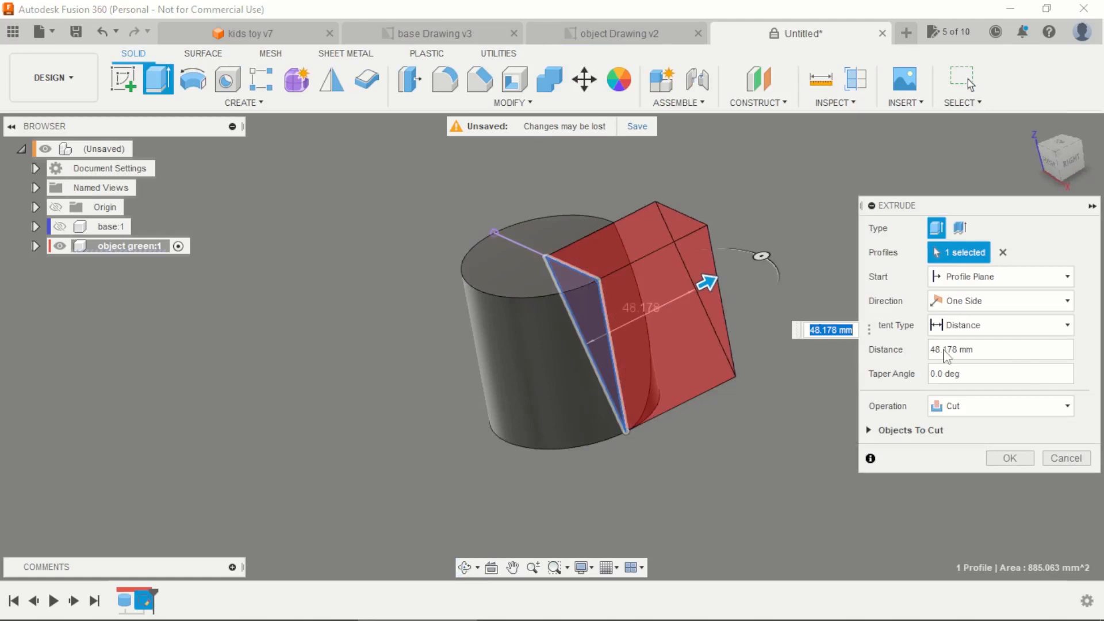
pyautogui.click(1009, 301)
pyautogui.click(967, 358)
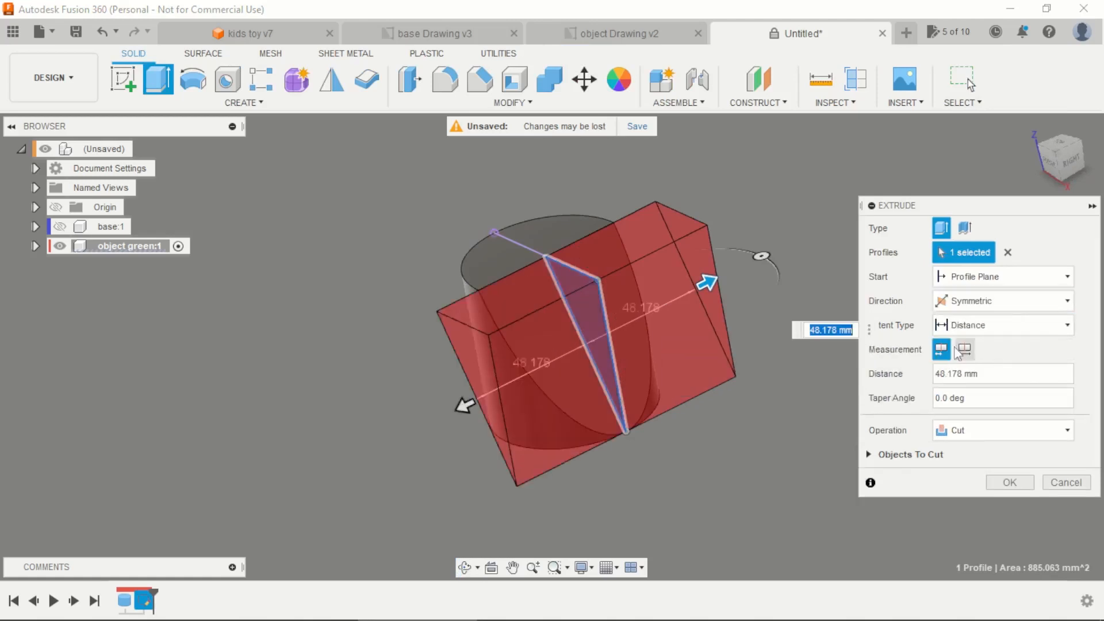
pyautogui.click(966, 350)
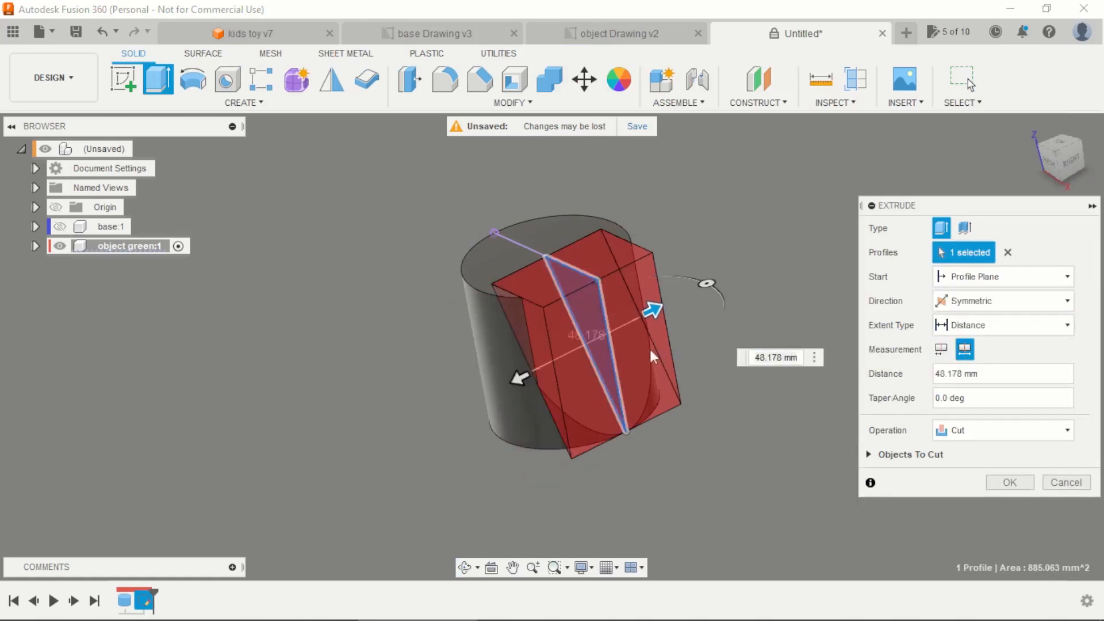
pyautogui.click(978, 325)
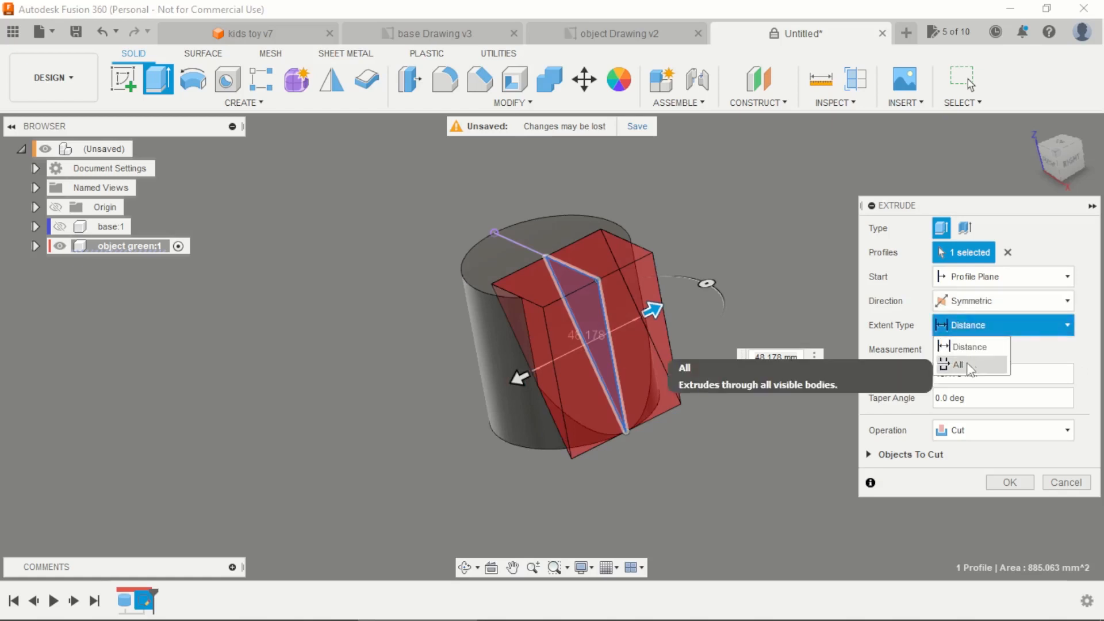
pyautogui.click(969, 365)
pyautogui.click(1014, 434)
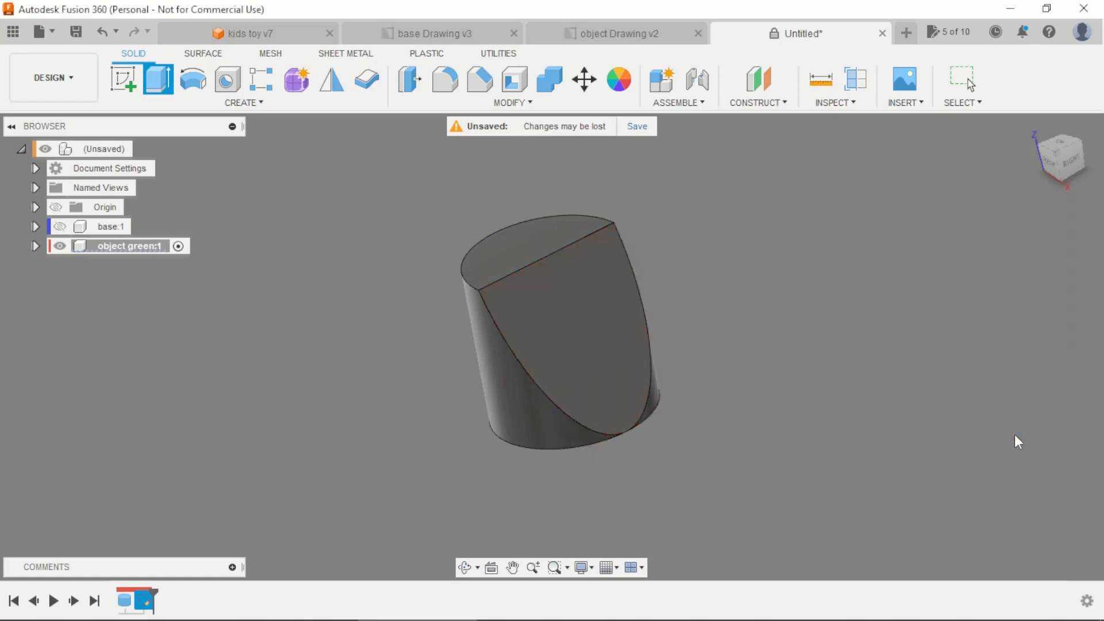
# Mirror the extruded cut feature across the YZ origin plane using the Adjust compute type, and reactivate the top-level assembly
pyautogui.keyDown('shift'); pyautogui.moveTo(785, 324); pyautogui.dragTo(805, 324, button='middle'); pyautogui.keyUp('shift')
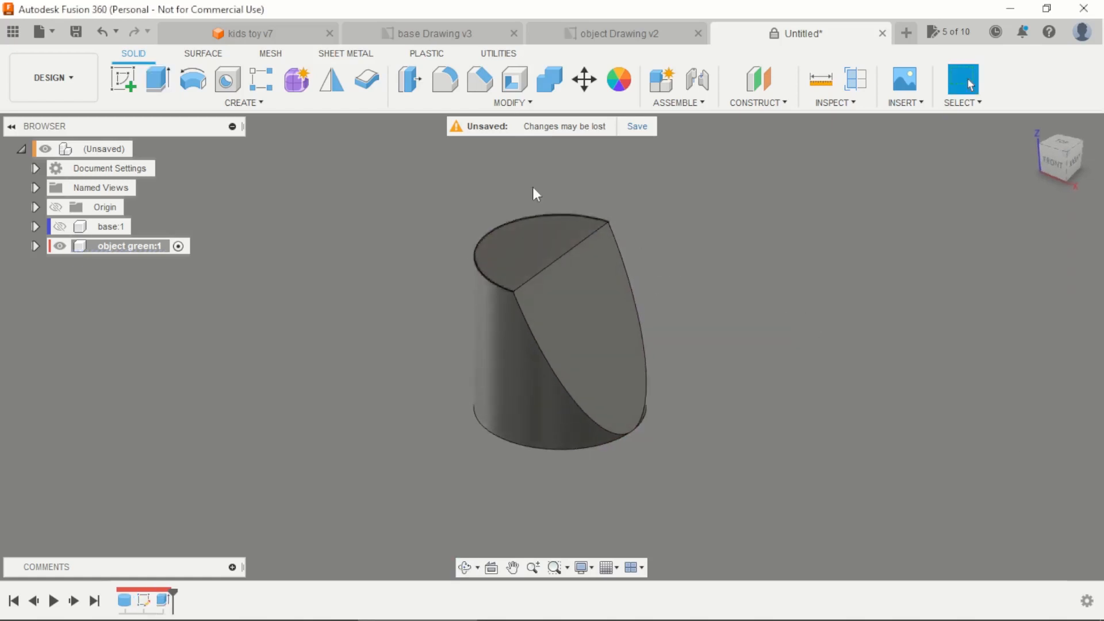
pyautogui.click(334, 91)
pyautogui.click(989, 228)
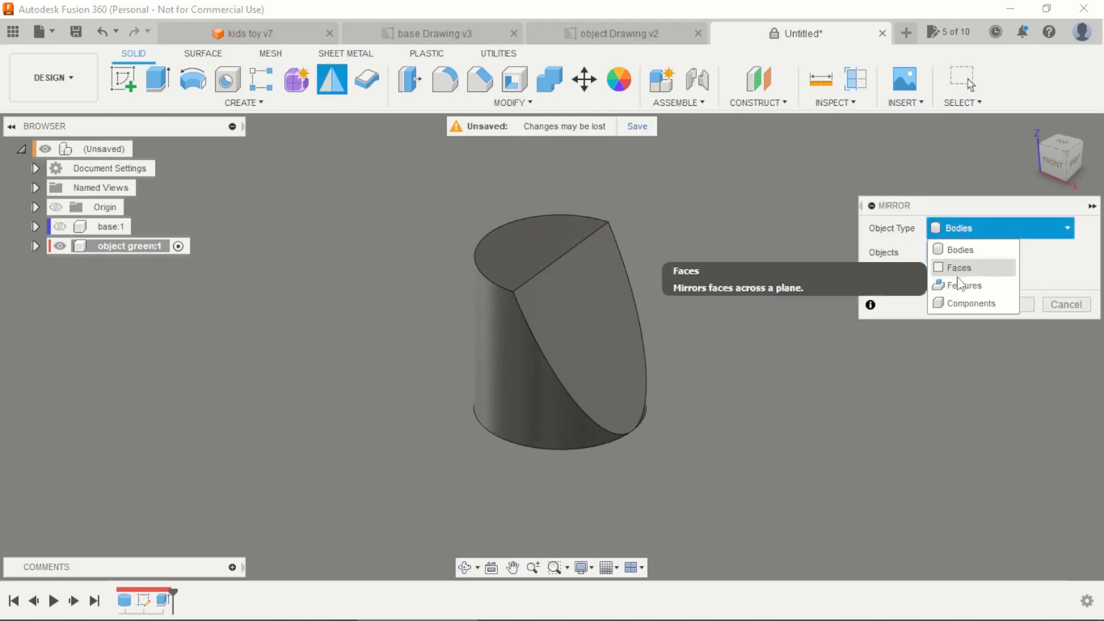
pyautogui.click(964, 285)
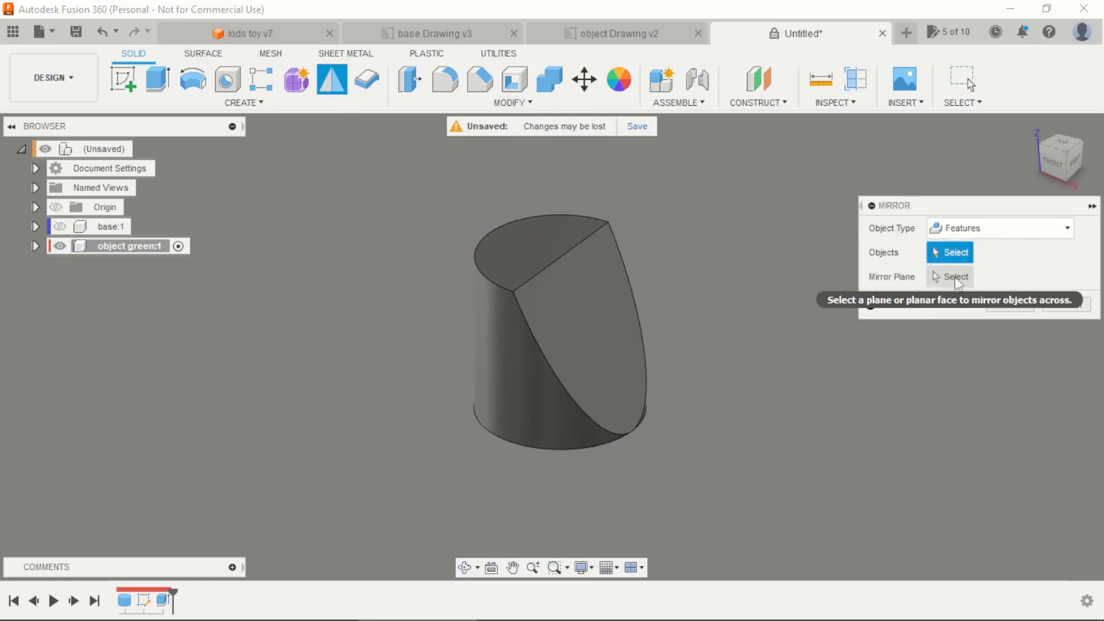
pyautogui.click(954, 278)
pyautogui.click(953, 253)
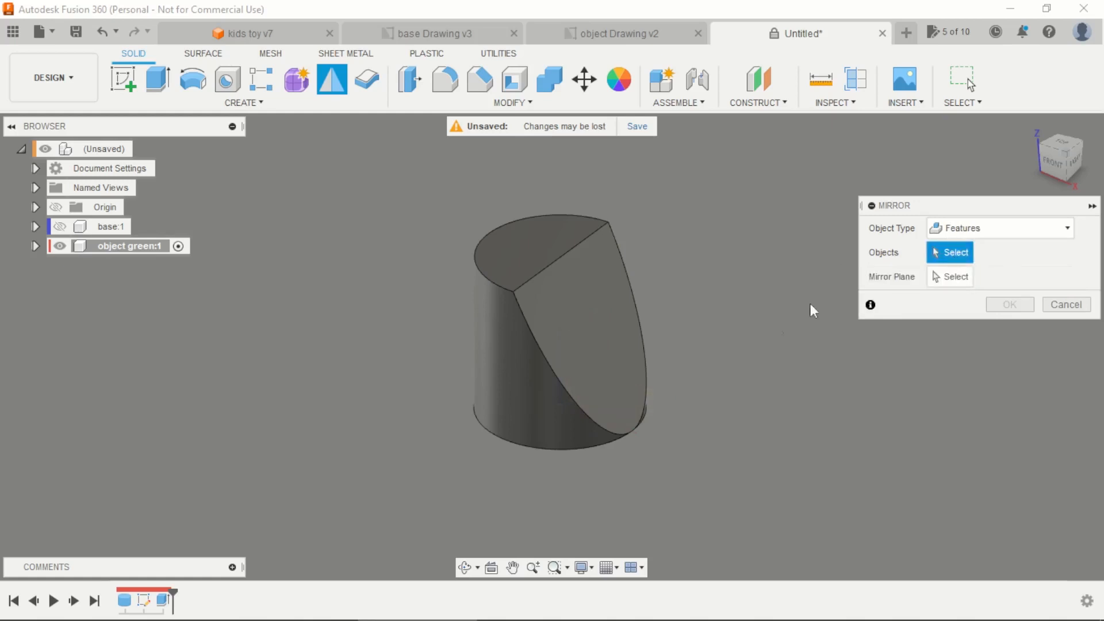
pyautogui.click(164, 600)
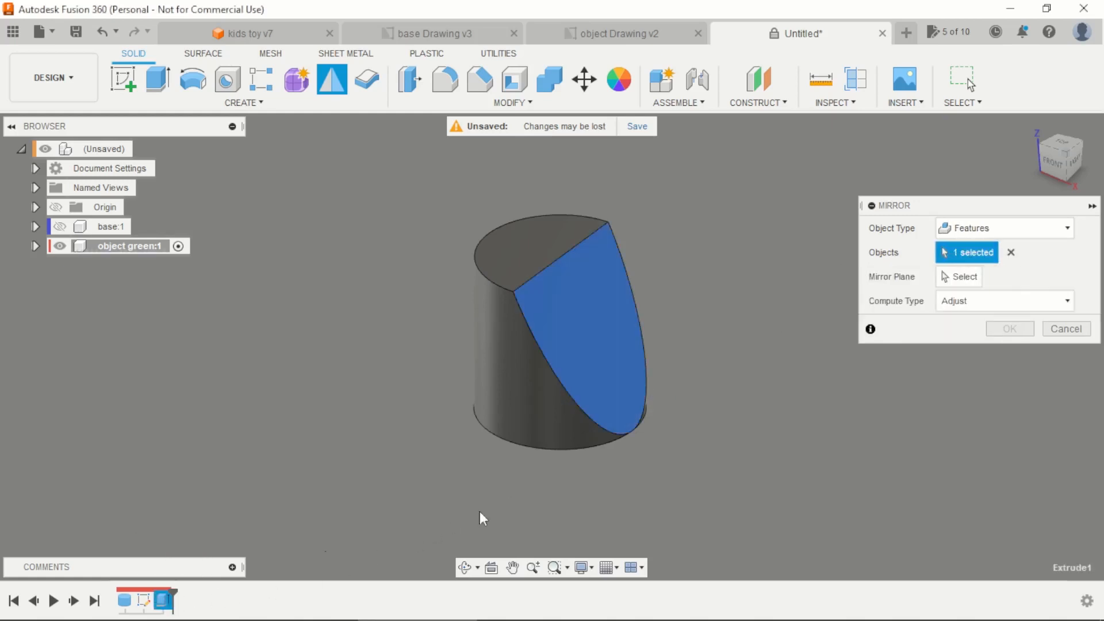
pyautogui.click(958, 277)
pyautogui.scroll(-2, 725, 308)
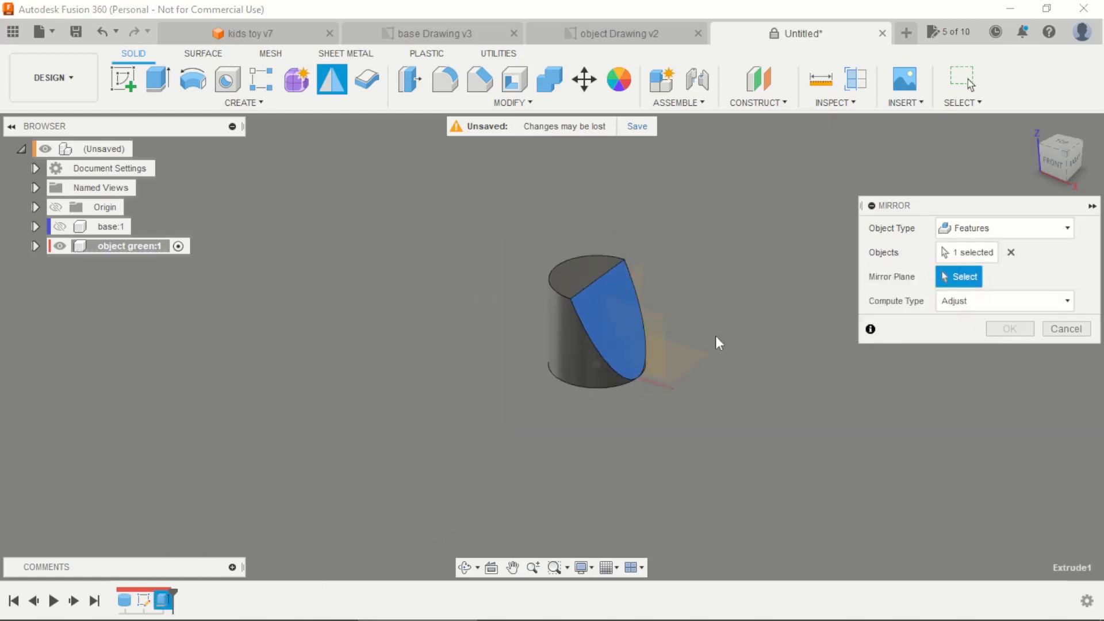
pyautogui.click(641, 261)
pyautogui.scroll(2, 729, 254)
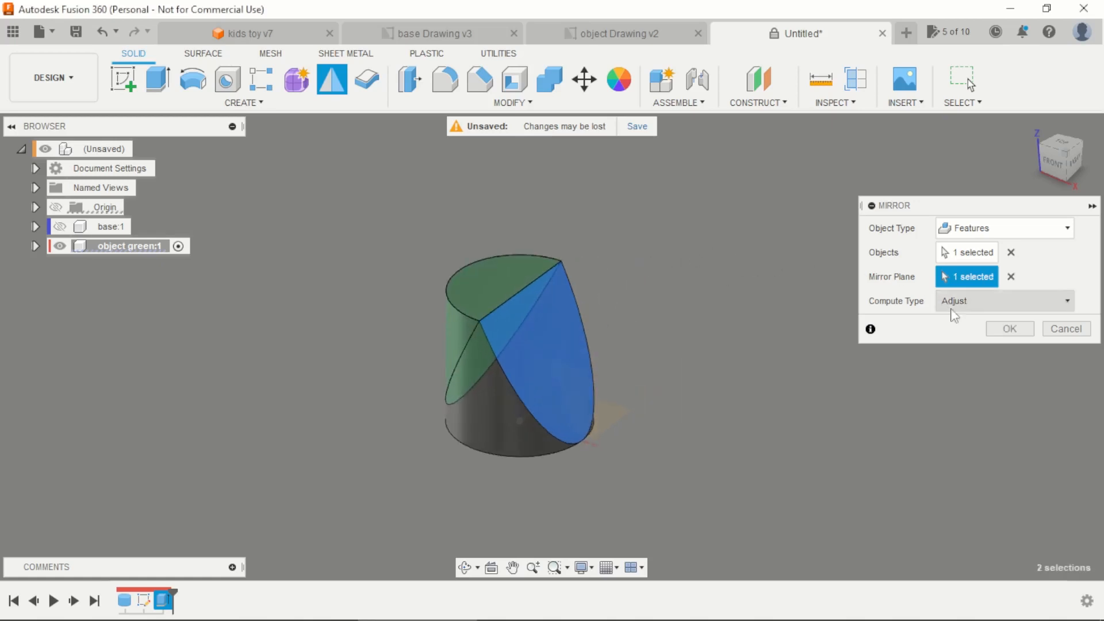
pyautogui.click(1010, 329)
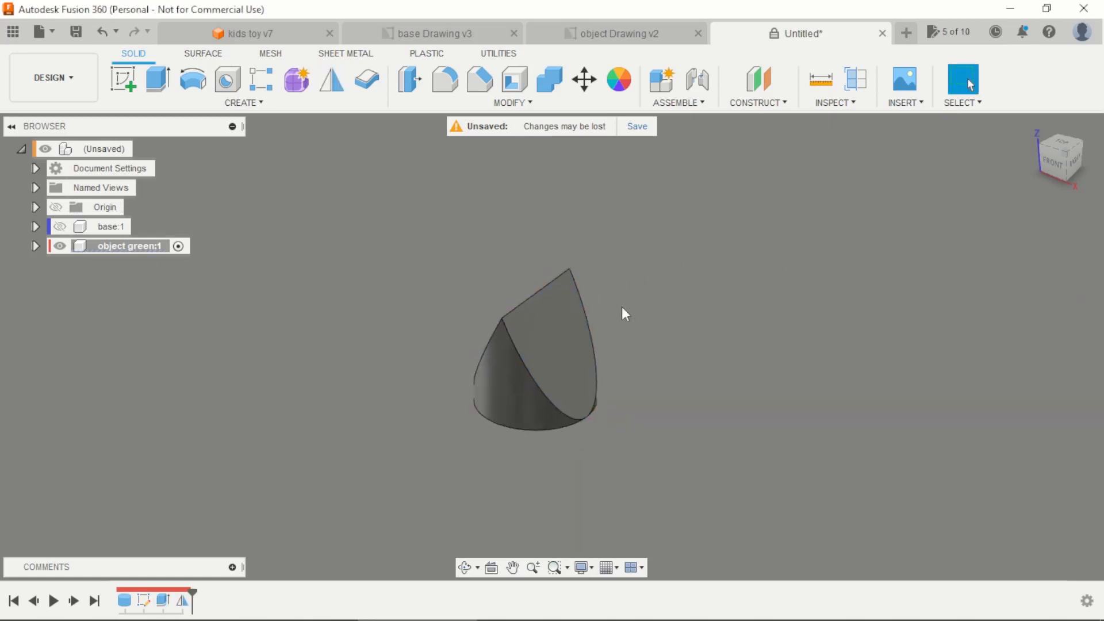
pyautogui.moveTo(623, 308)
pyautogui.keyDown('shift'); pyautogui.mouseDown(button='middle')
pyautogui.moveTo(715, 299)
pyautogui.moveTo(607, 320)
pyautogui.mouseUp(button='middle'); pyautogui.keyUp('shift')
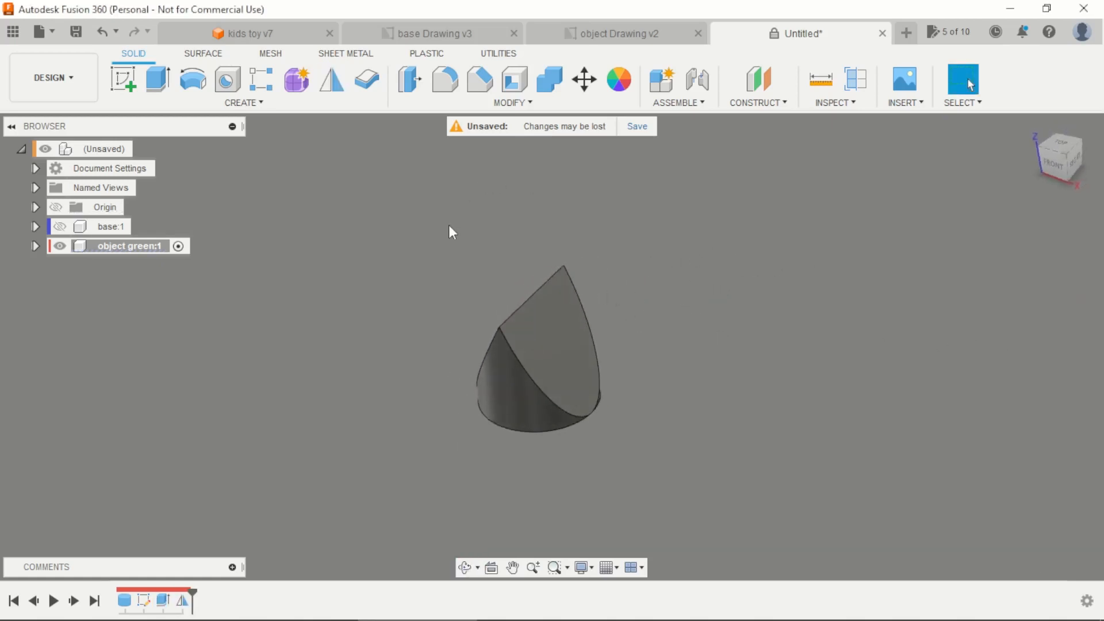
pyautogui.click(144, 149)
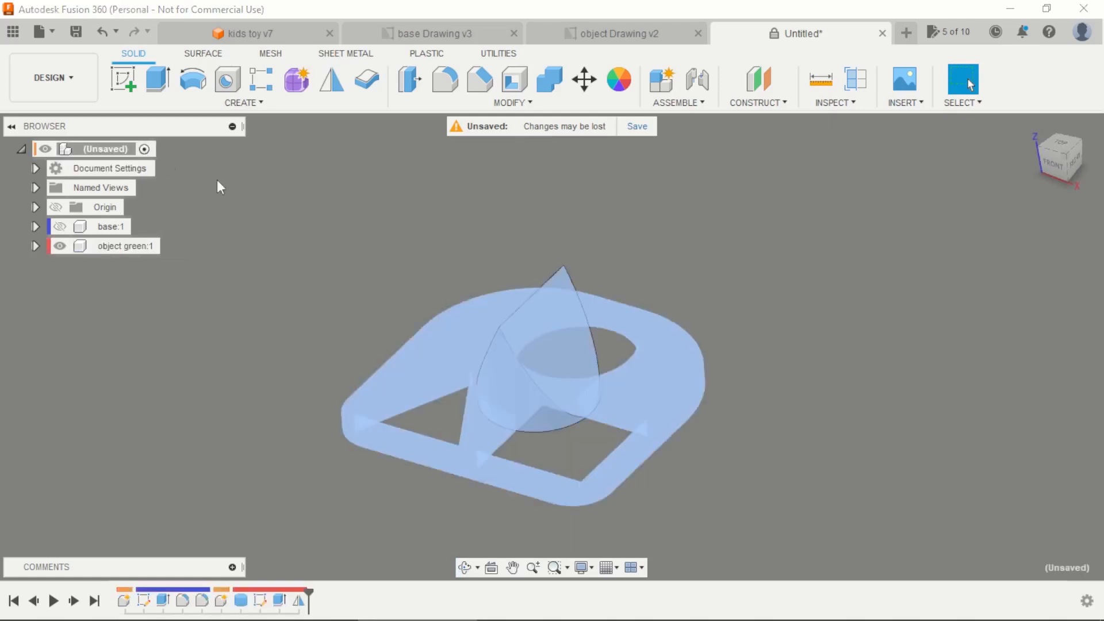
# Show the hidden base component together with the green object
pyautogui.click(60, 226)
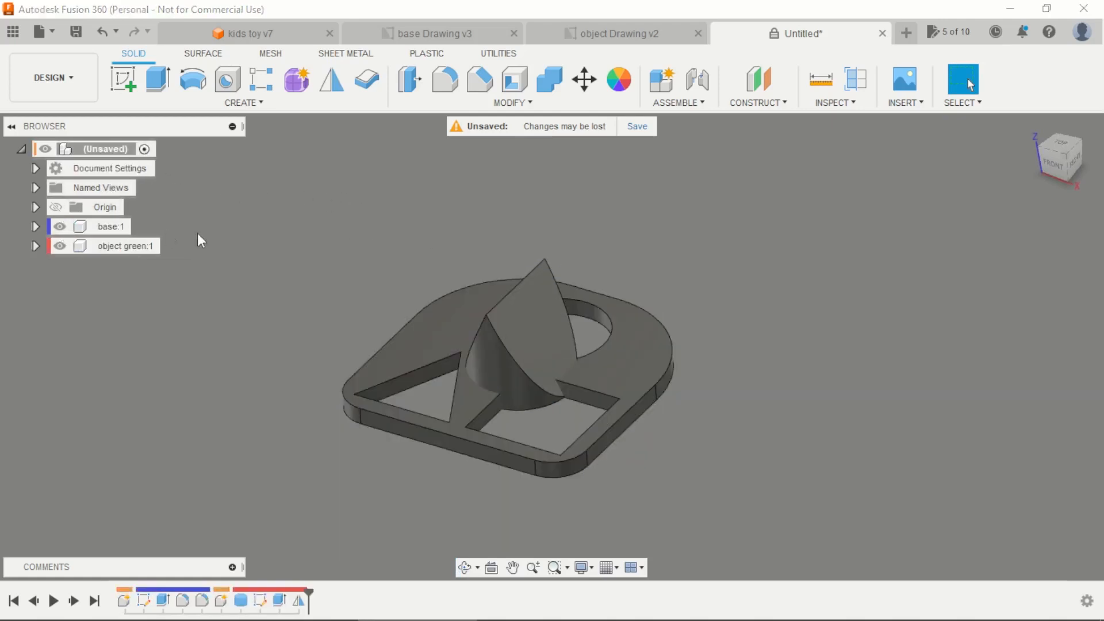
pyautogui.keyDown('shift'); pyautogui.moveTo(657, 291); pyautogui.dragTo(666, 313, button='middle'); pyautogui.keyUp('shift')
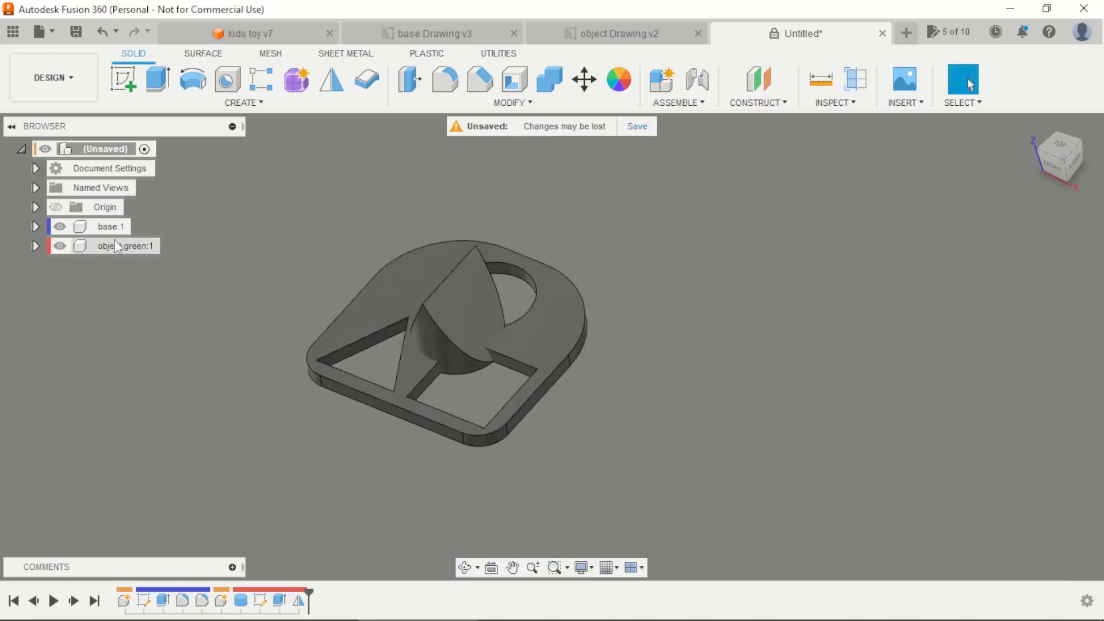
pyautogui.scroll(-3, 689, 282)
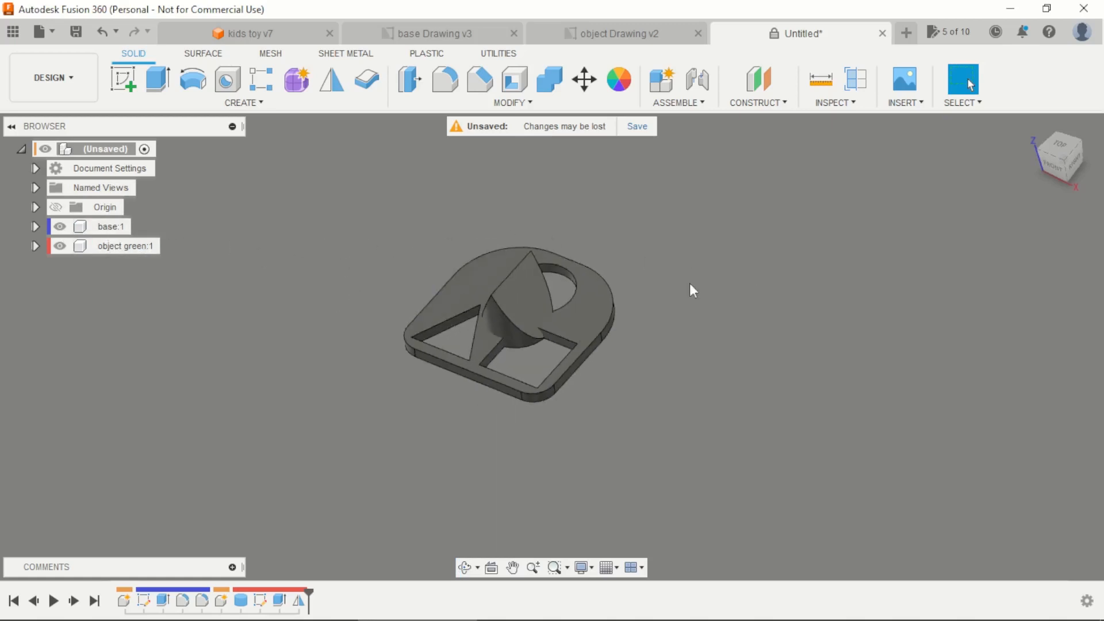
pyautogui.scroll(3, 400, 264)
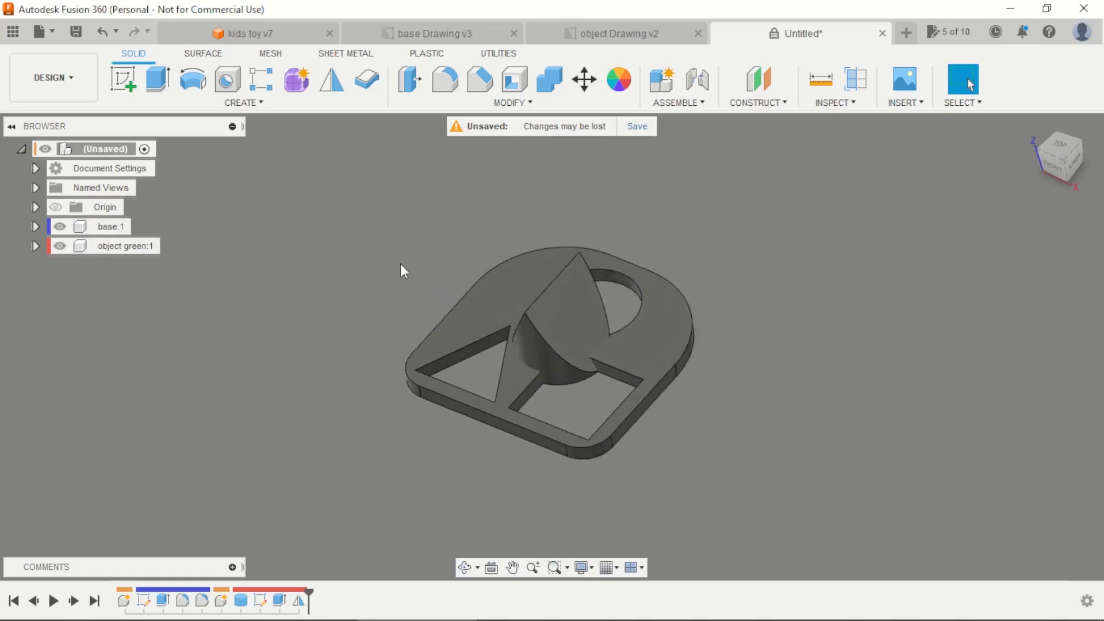
pyautogui.click(119, 246)
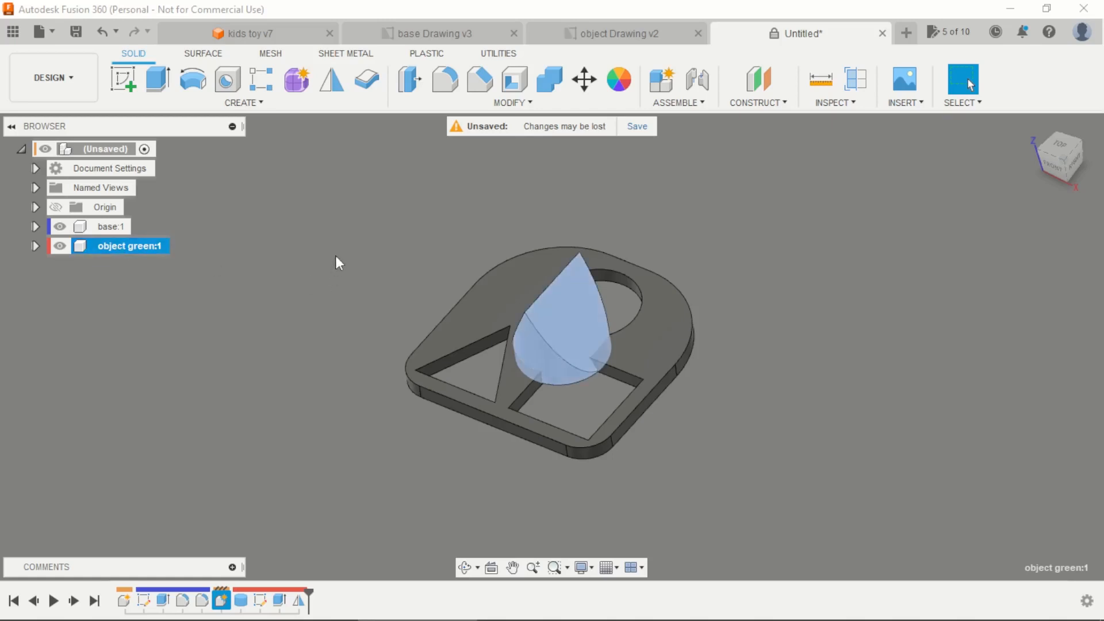
pyautogui.click(357, 245)
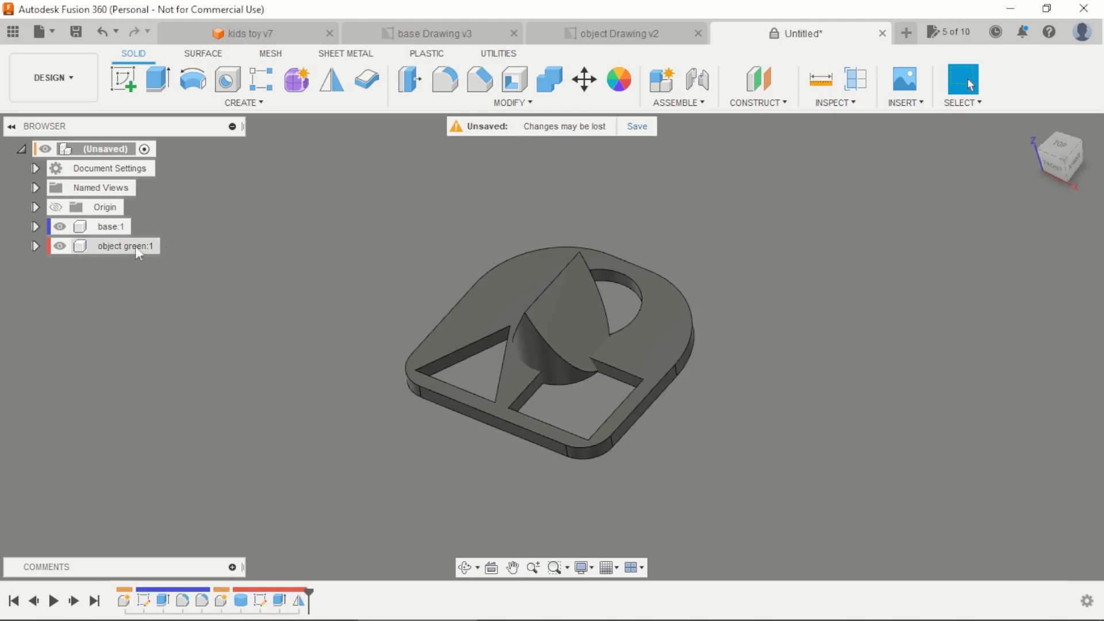
# Copy object green and paste it as a new independent component, moved about 116.5 mm along the X axis
pyautogui.click(119, 246)
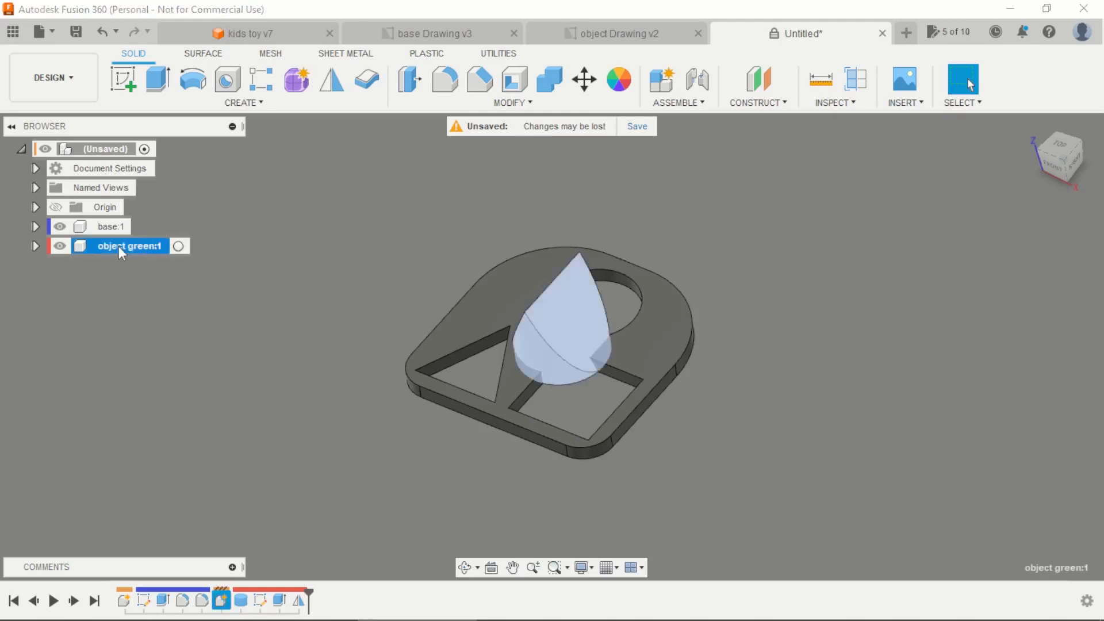
pyautogui.rightClick(130, 246)
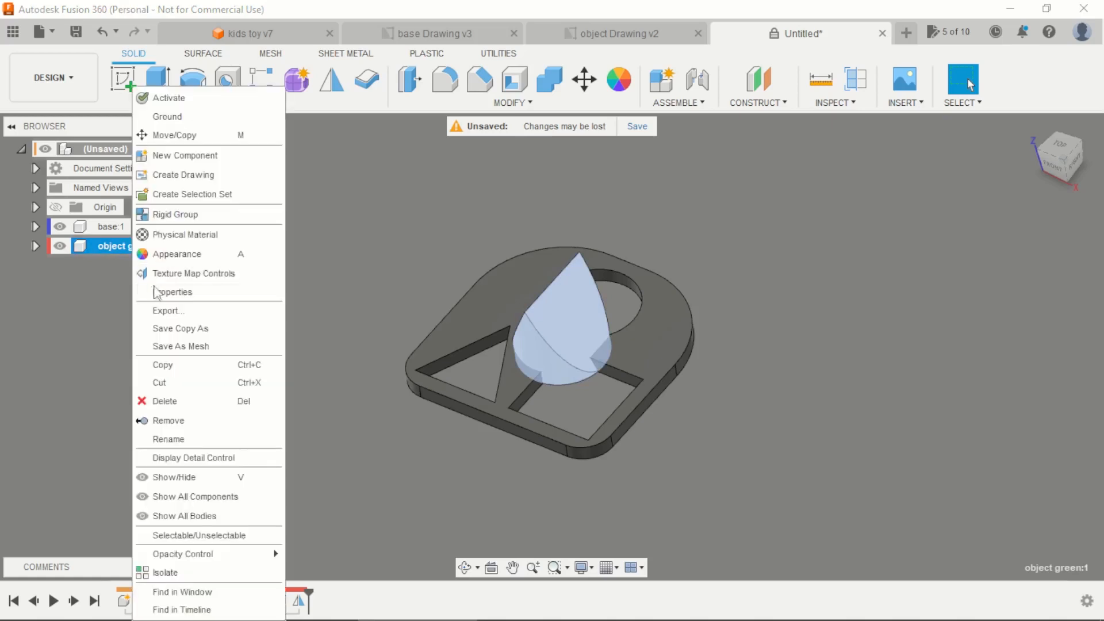
pyautogui.click(174, 367)
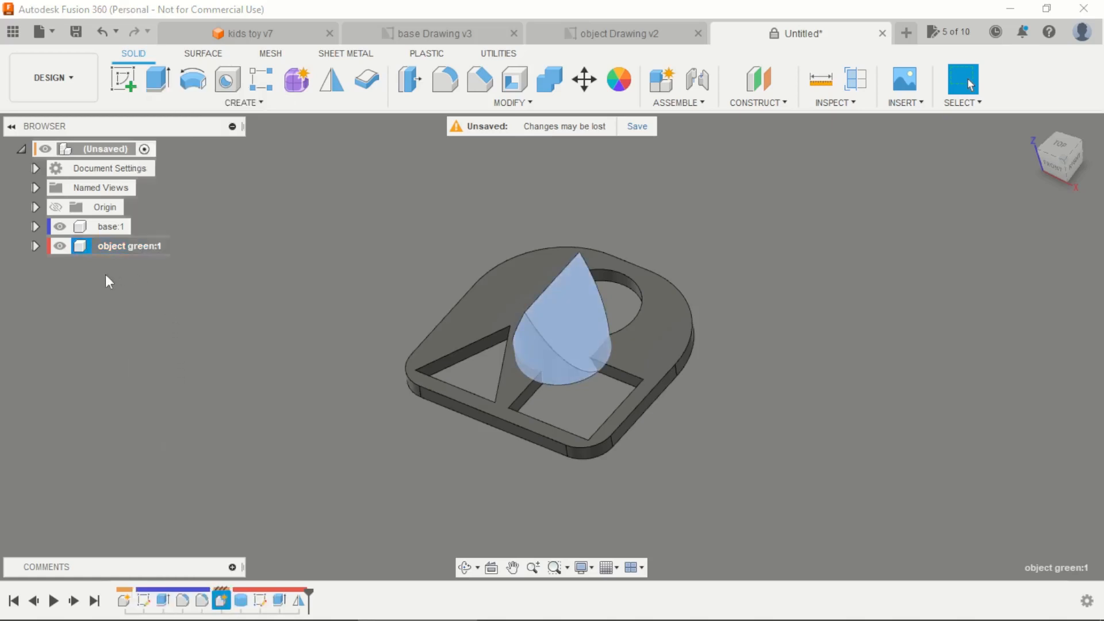
pyautogui.click(107, 149)
pyautogui.rightClick(108, 150)
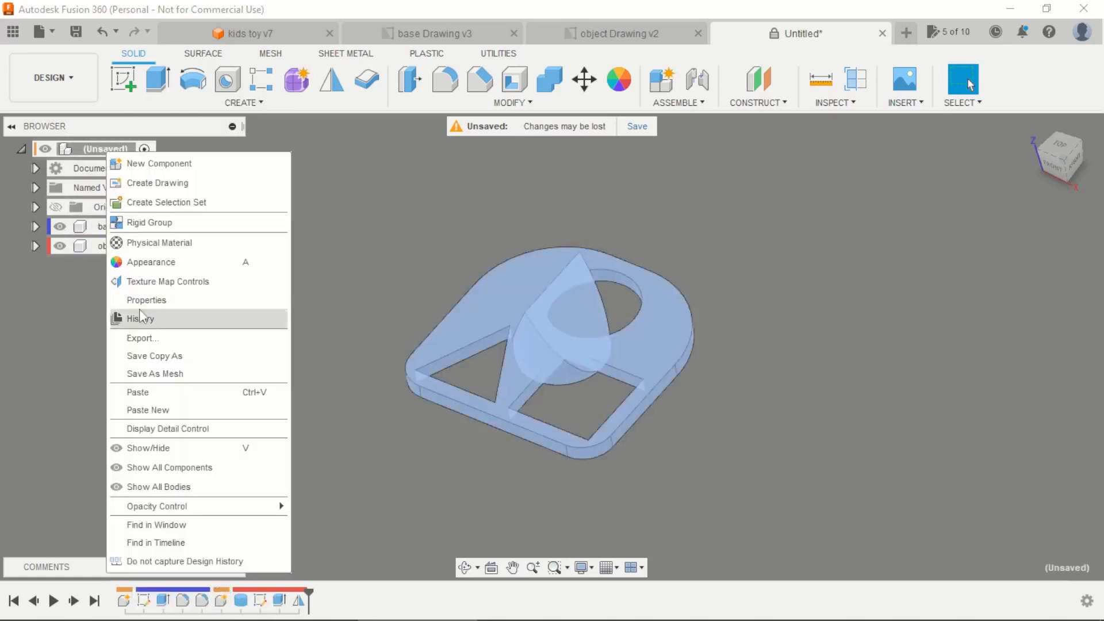
pyautogui.click(151, 409)
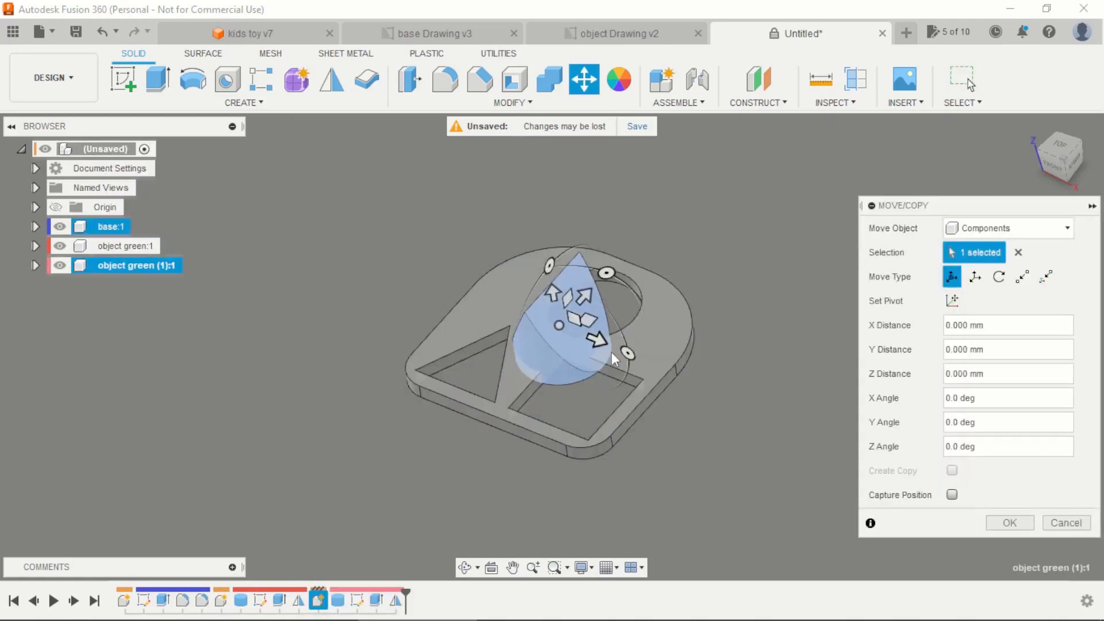
pyautogui.moveTo(612, 352); pyautogui.dragTo(764, 415)
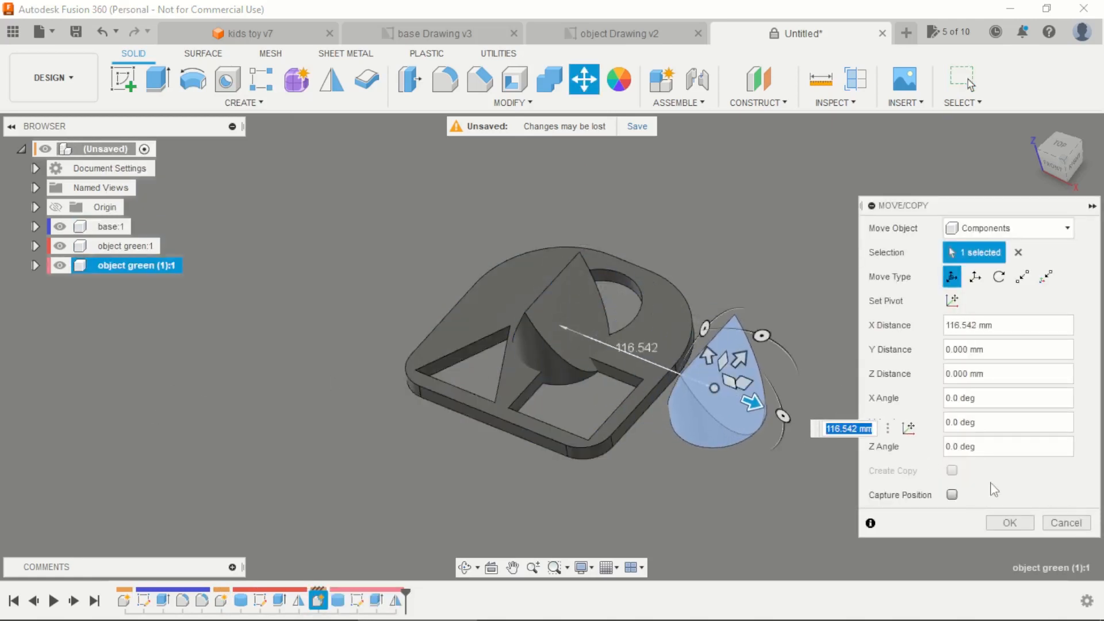
pyautogui.click(1023, 527)
# Paste a second independent copy of object green, moved in the negative X direction to clear the base
pyautogui.click(130, 247)
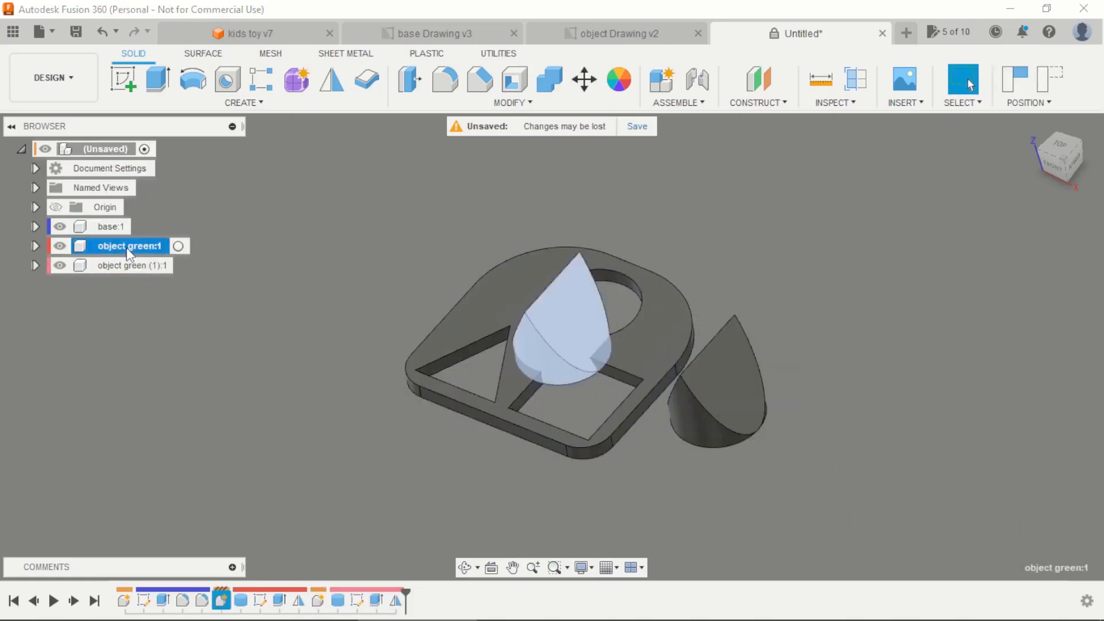
pyautogui.rightClick(130, 253)
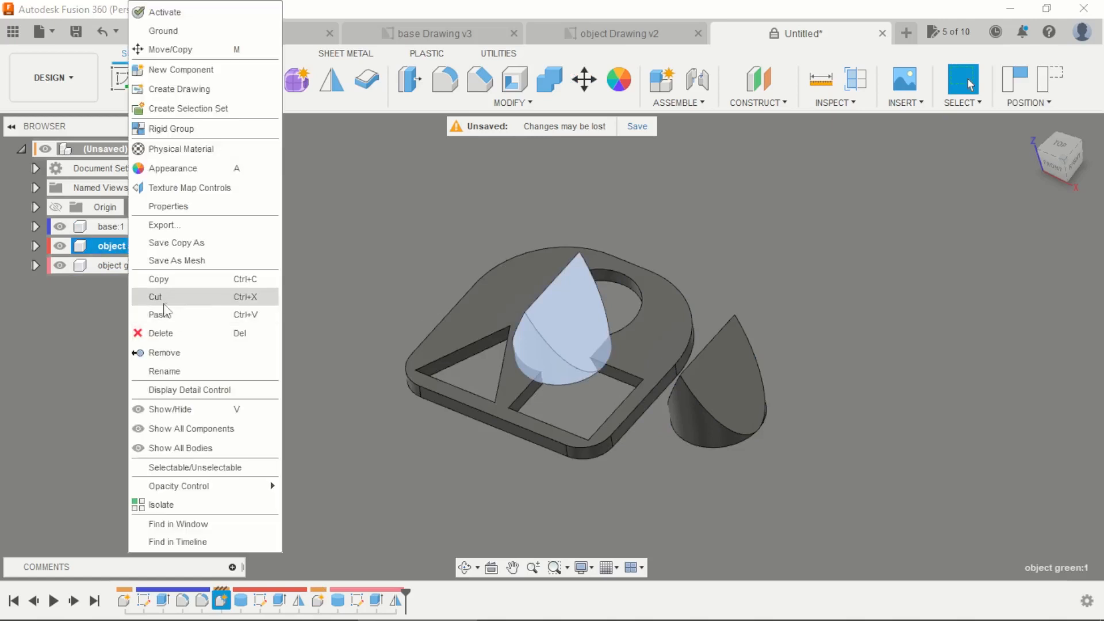
pyautogui.click(163, 277)
pyautogui.rightClick(97, 151)
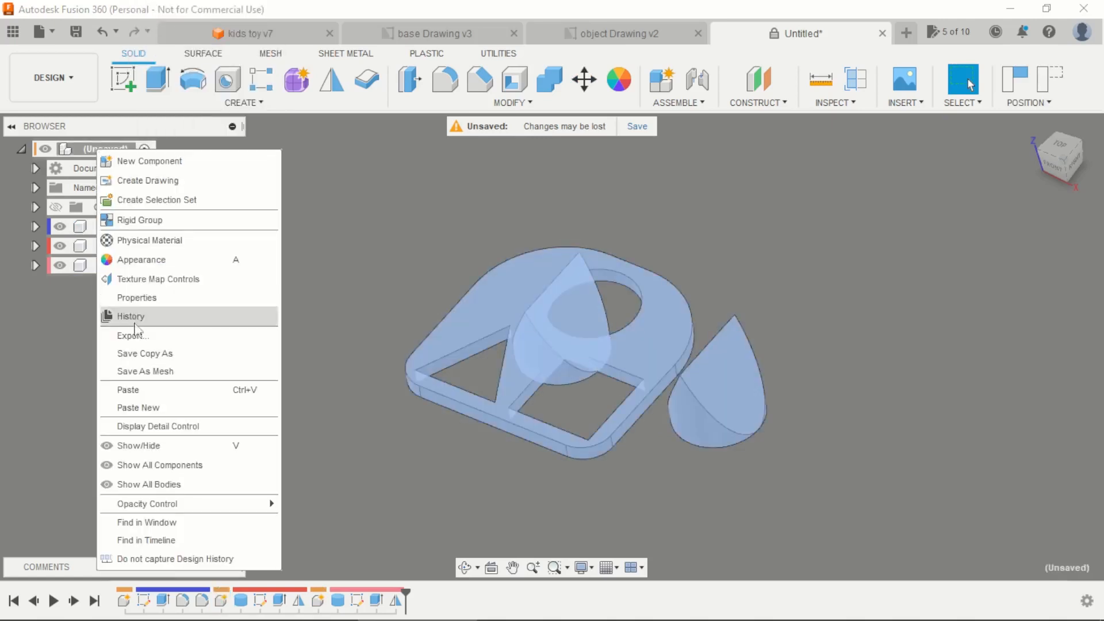
pyautogui.click(141, 408)
pyautogui.moveTo(589, 355); pyautogui.dragTo(403, 262)
pyautogui.click(1012, 523)
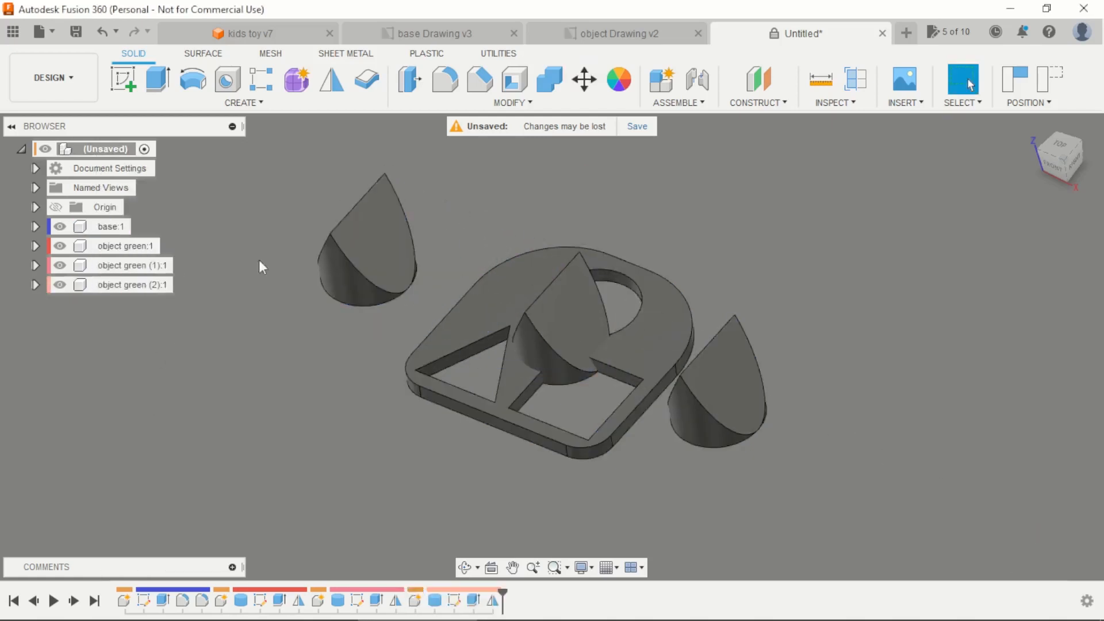
# Rename the +X copy as object yellow and the -X copy as object red
pyautogui.doubleClick(142, 266)
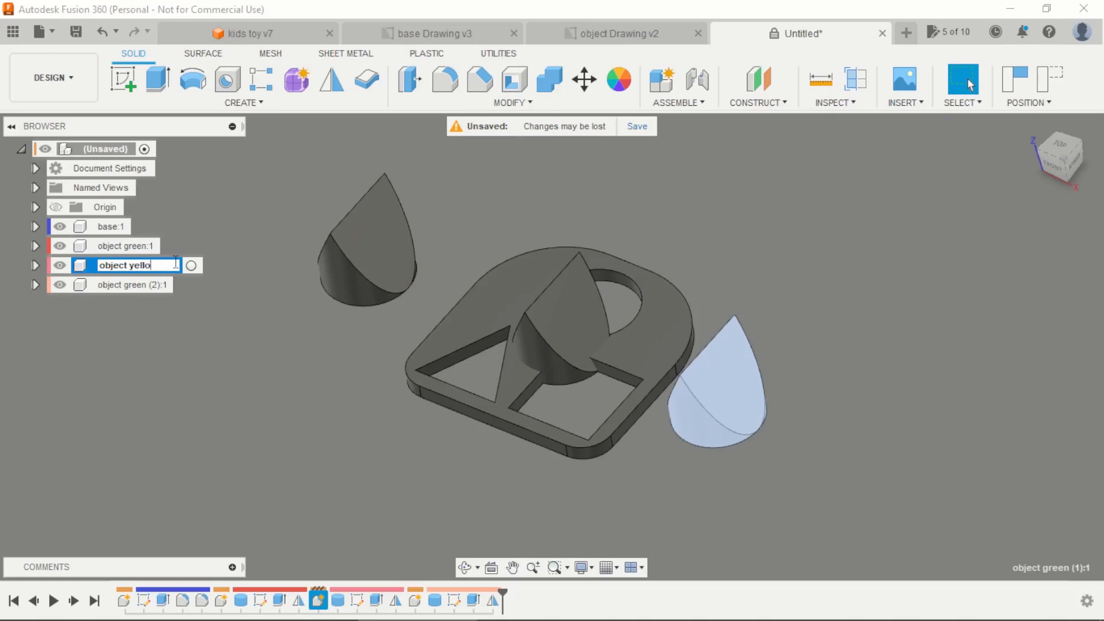
pyautogui.press('Return')
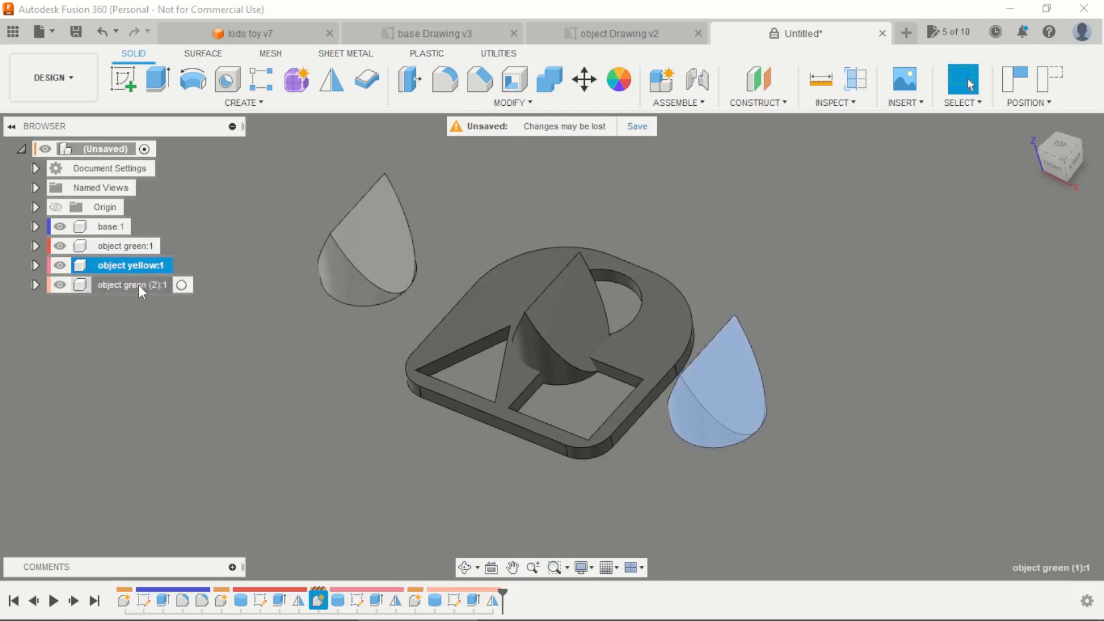
pyautogui.click(175, 285)
pyautogui.doubleClick(153, 286)
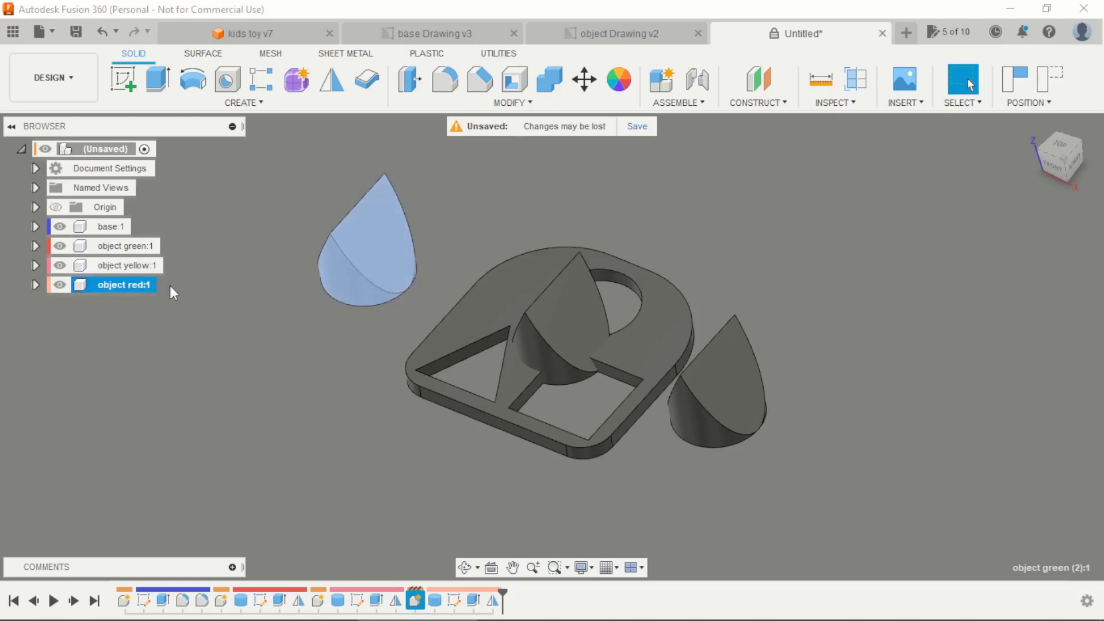
# Ground the base component so it is fixed in place
pyautogui.click(182, 240)
pyautogui.click(110, 227)
pyautogui.rightClick(109, 227)
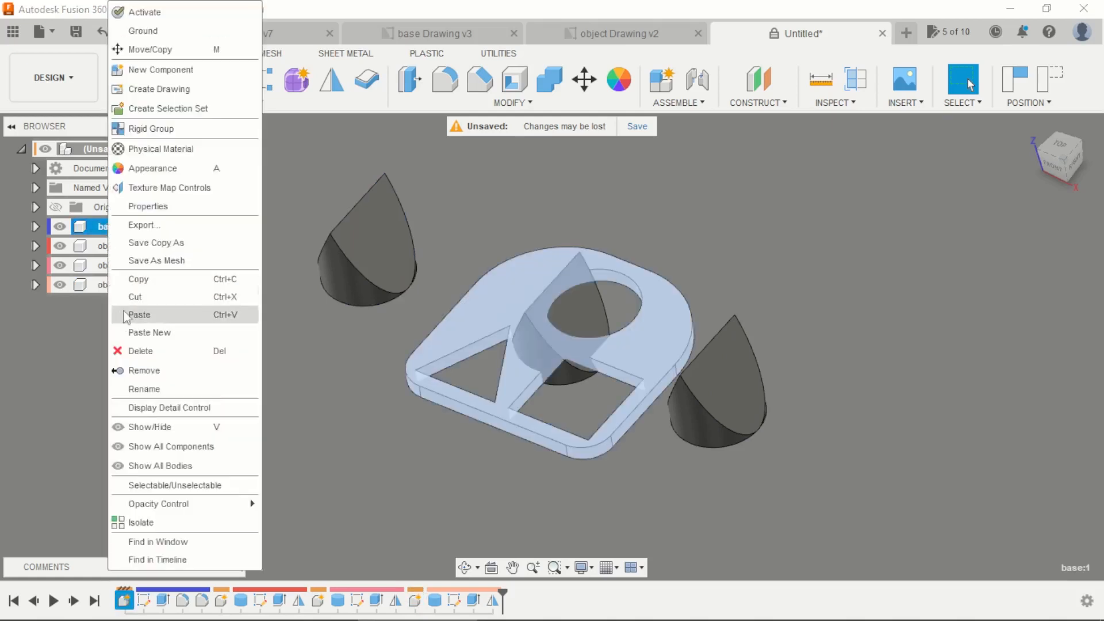
pyautogui.click(143, 30)
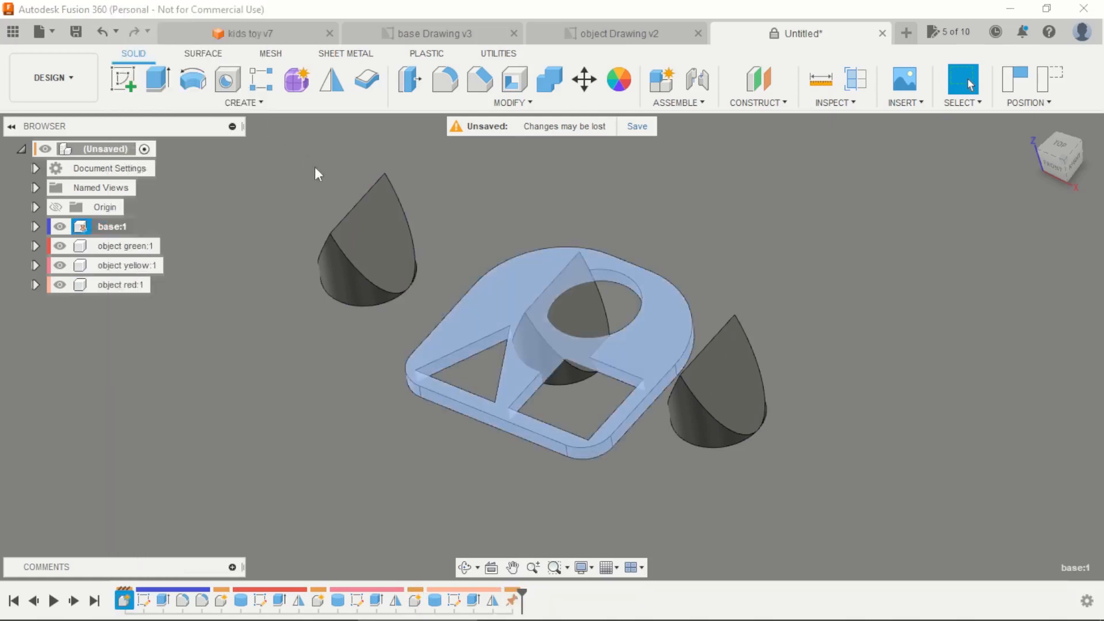
# Apply the Paint - Enamel Glossy (Blue) appearance to the base plate
pyautogui.scroll(-2, 495, 219)
pyautogui.scroll(2, 466, 244)
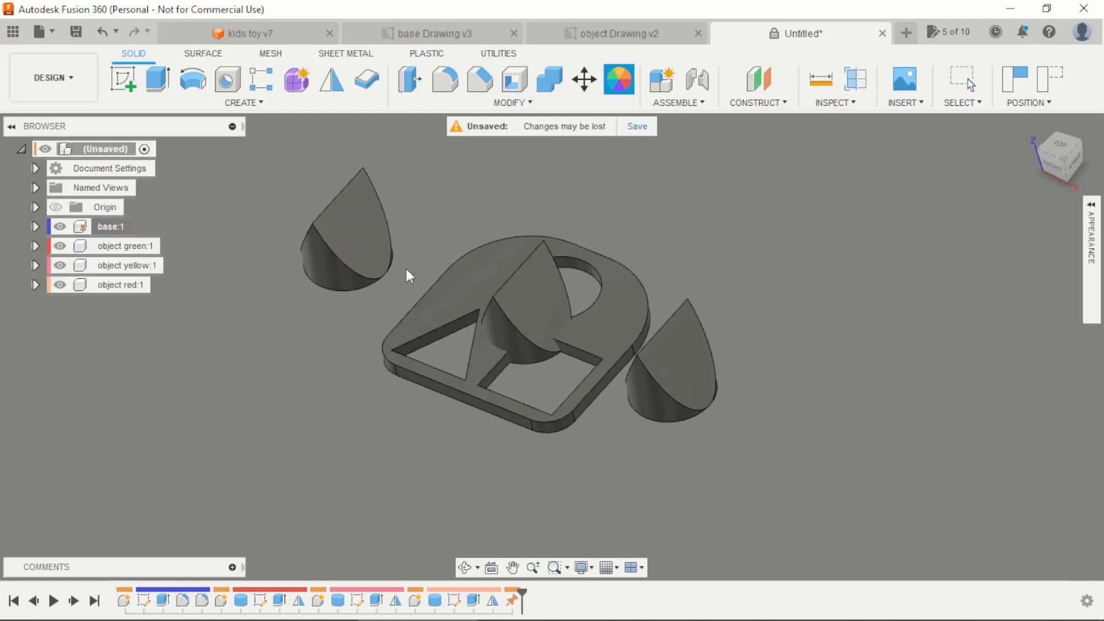
pyautogui.scroll(-3, 368, 332)
pyautogui.scroll(2, 540, 253)
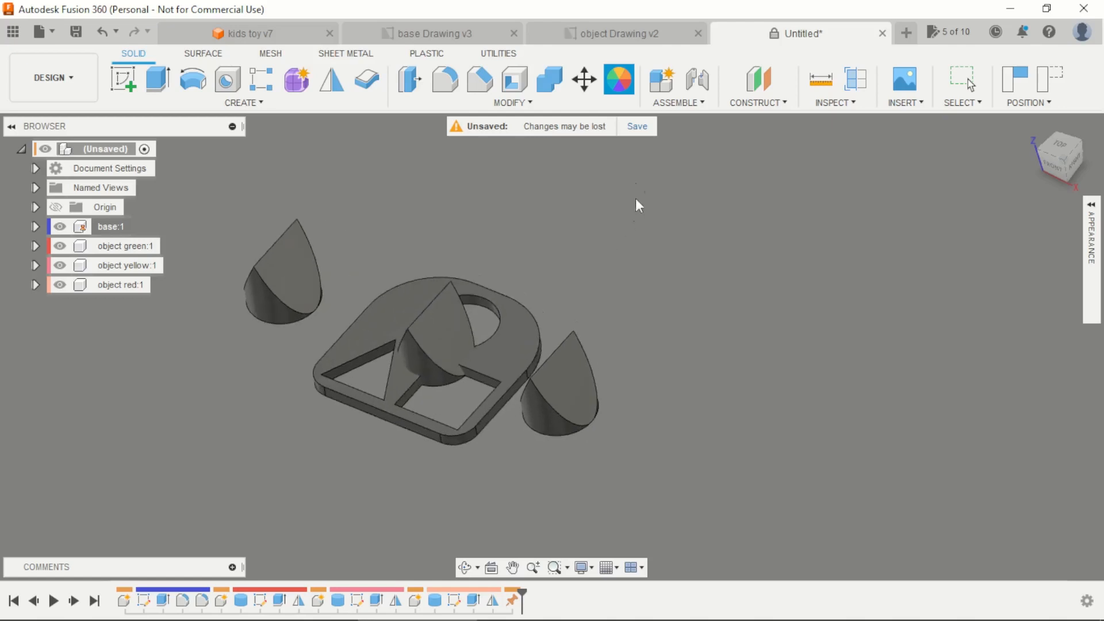
pyautogui.click(1090, 207)
pyautogui.scroll(-5, 839, 399)
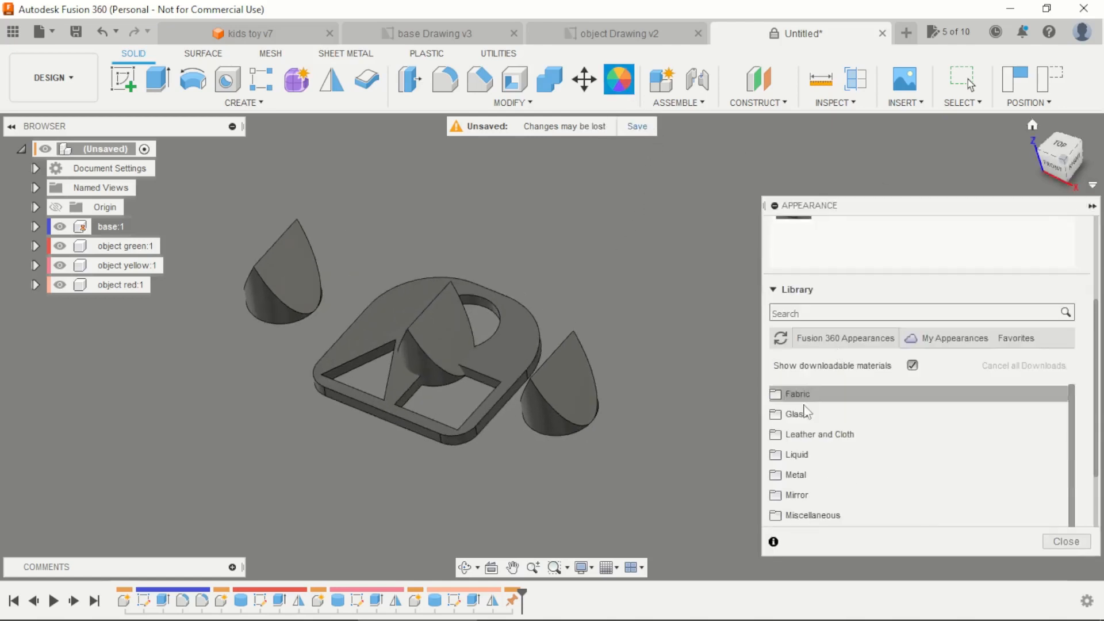
pyautogui.scroll(-1, 797, 452)
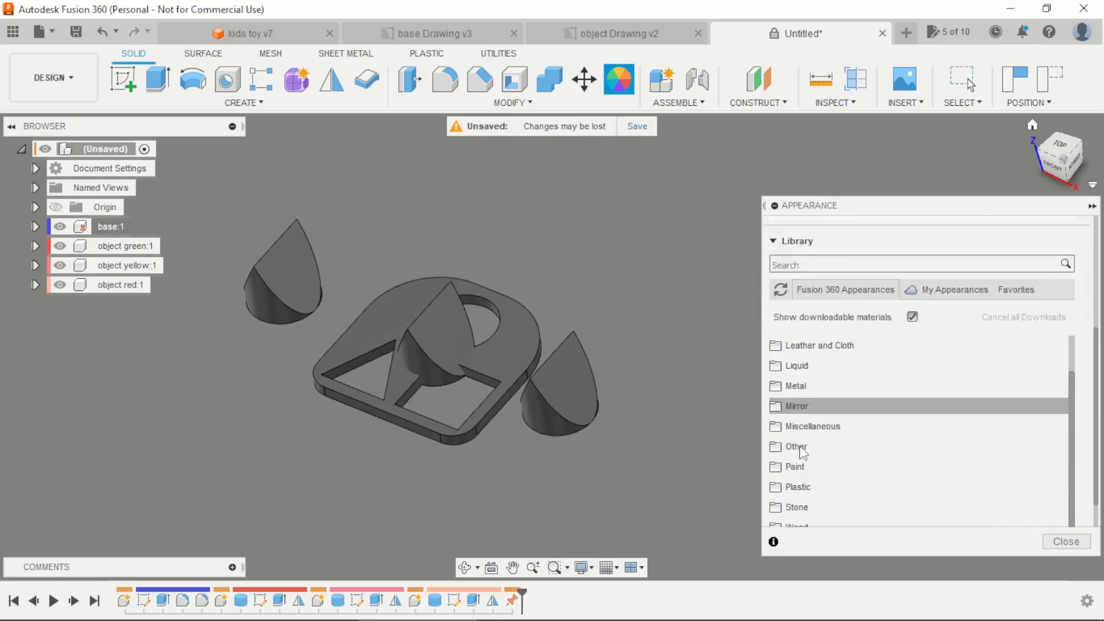
pyautogui.click(796, 467)
pyautogui.click(808, 486)
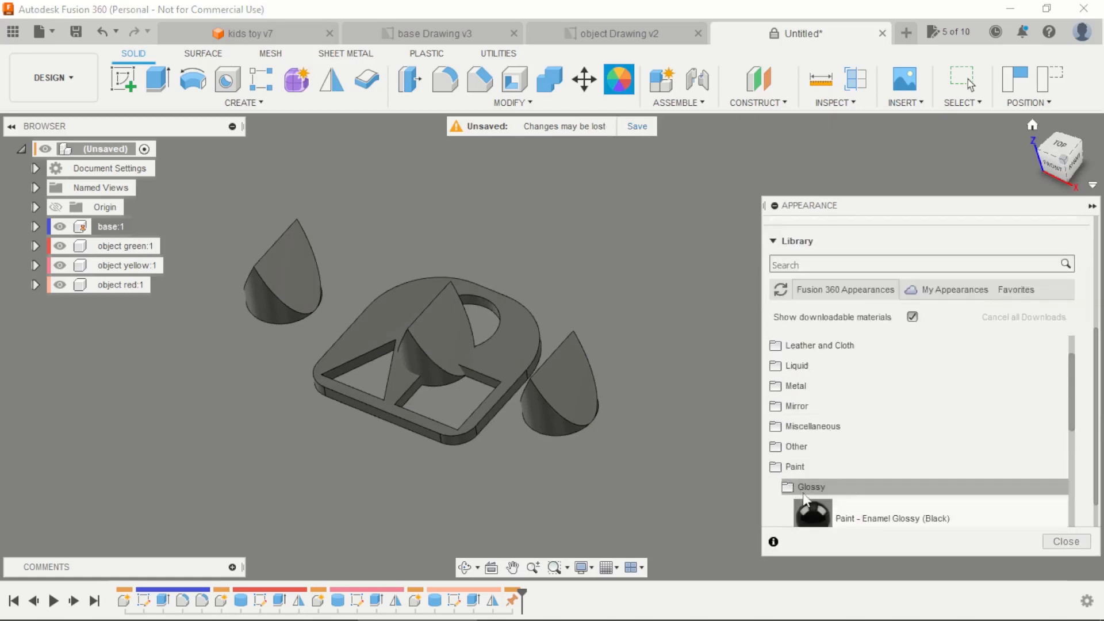
pyautogui.scroll(-3, 803, 489)
pyautogui.moveTo(819, 448); pyautogui.dragTo(519, 349)
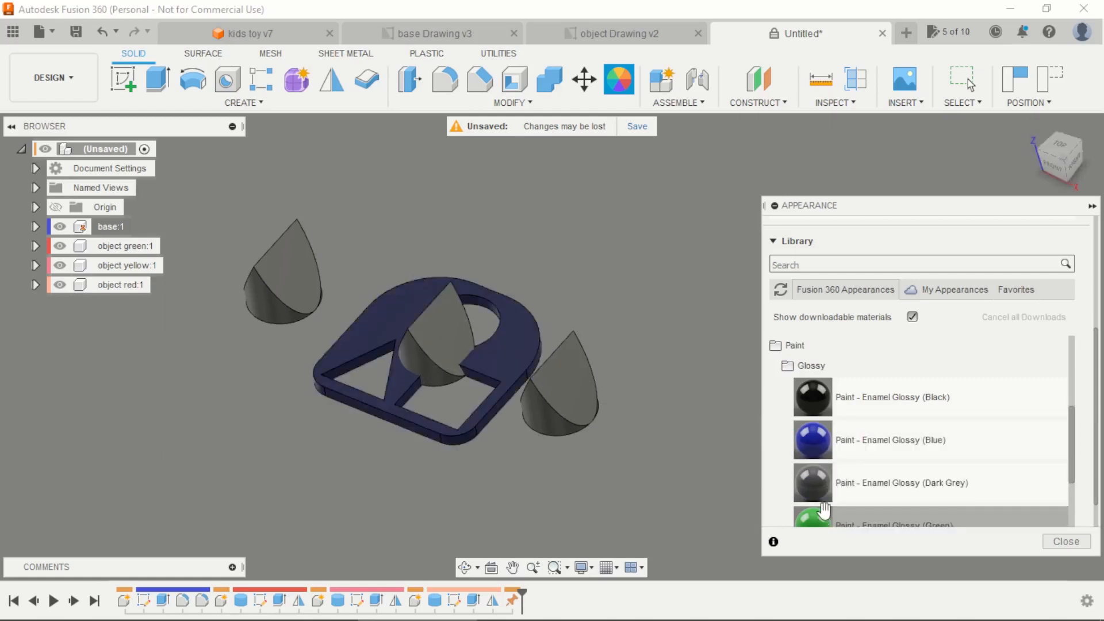
# Apply the Enamel Glossy Green, Yellow and Red paint appearances to the three correspondingly named objects
pyautogui.scroll(-2, 825, 510)
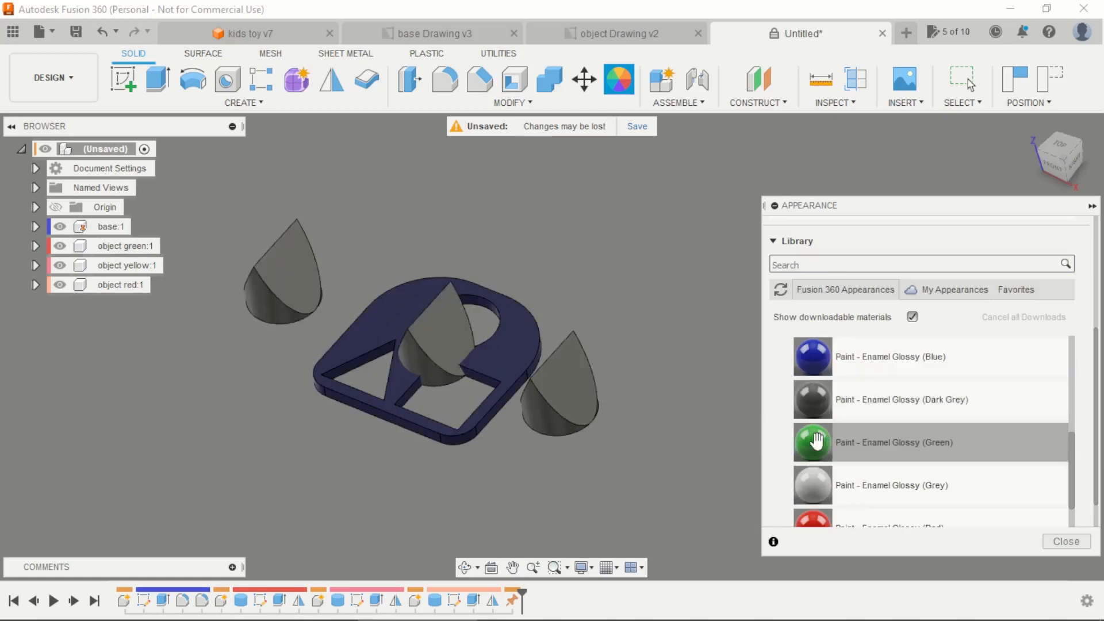
pyautogui.moveTo(813, 442); pyautogui.dragTo(440, 328)
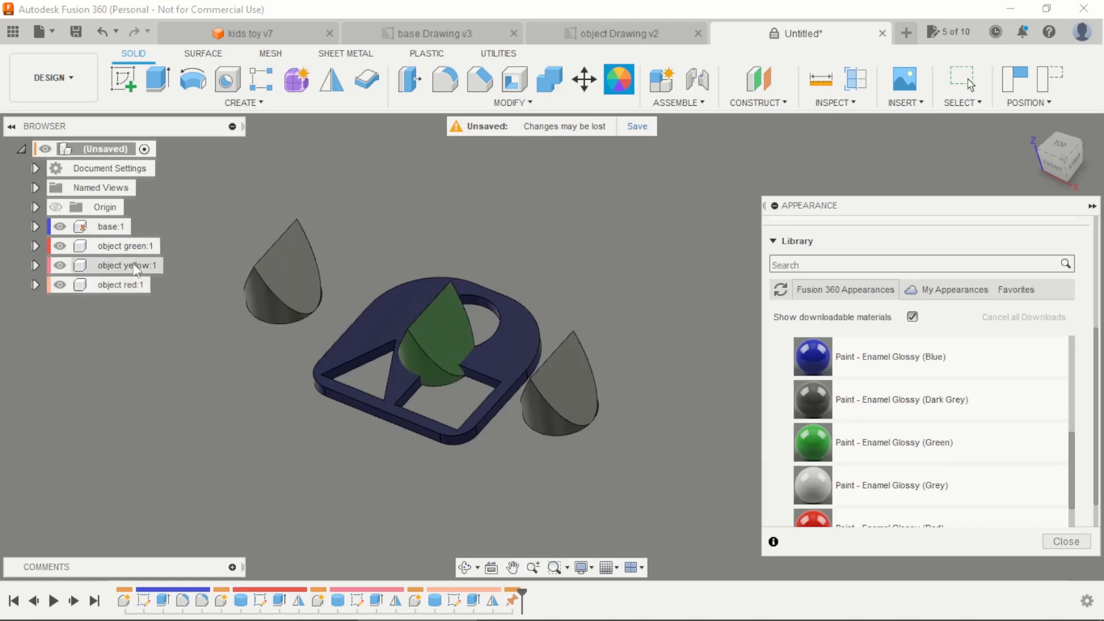
pyautogui.scroll(-3, 920, 431)
pyautogui.moveTo(813, 485); pyautogui.dragTo(581, 397)
pyautogui.moveTo(812, 399); pyautogui.dragTo(314, 278)
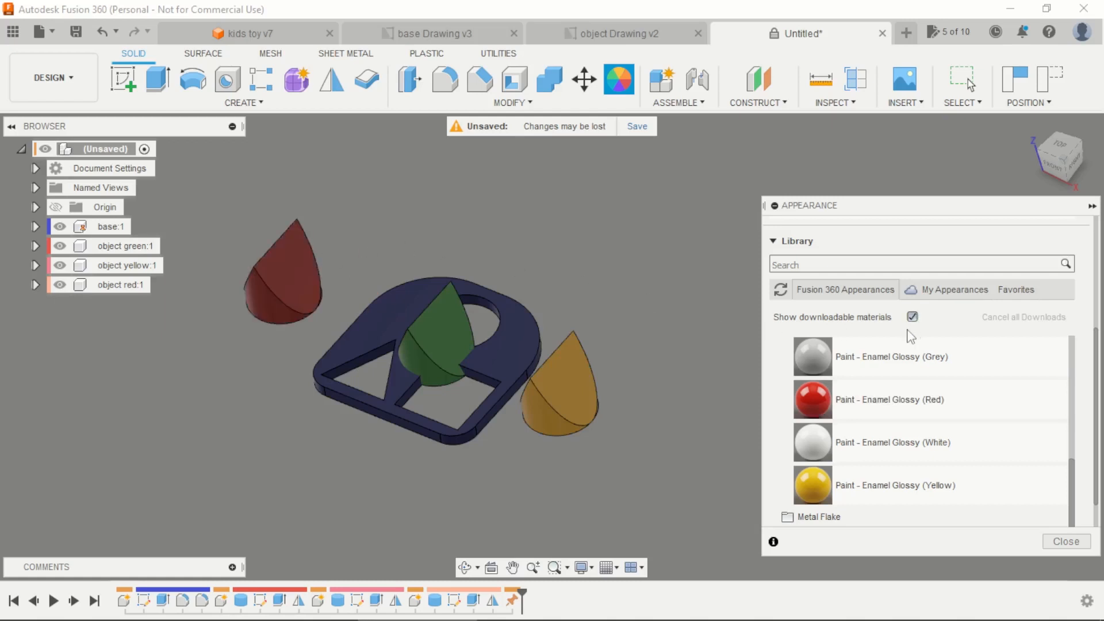
pyautogui.scroll(4, 910, 336)
pyautogui.click(1091, 207)
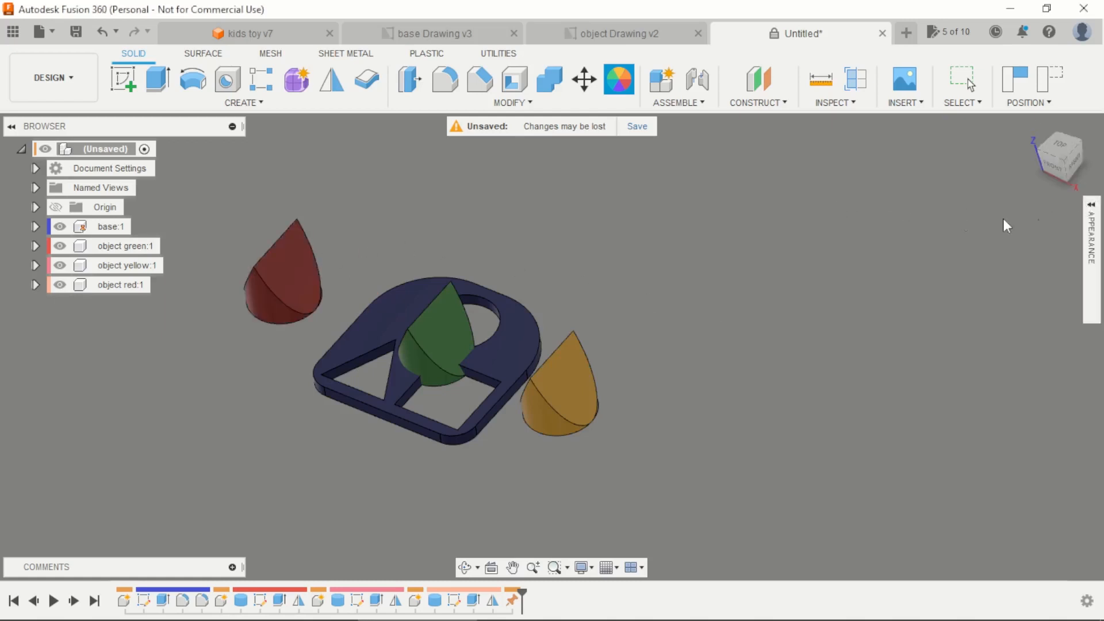
# Start a slider joint with the centre of the yellow object's round bottom face as the first component's origin
pyautogui.scroll(-3, 534, 343)
pyautogui.scroll(4, 418, 314)
pyautogui.scroll(-1, 468, 239)
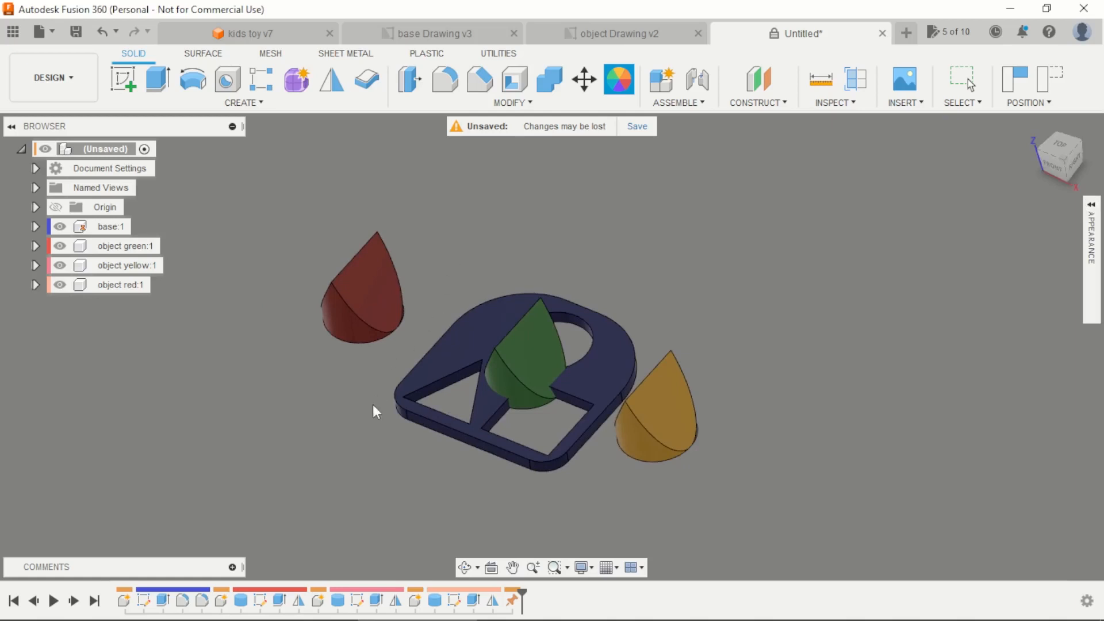
pyautogui.scroll(1, 307, 446)
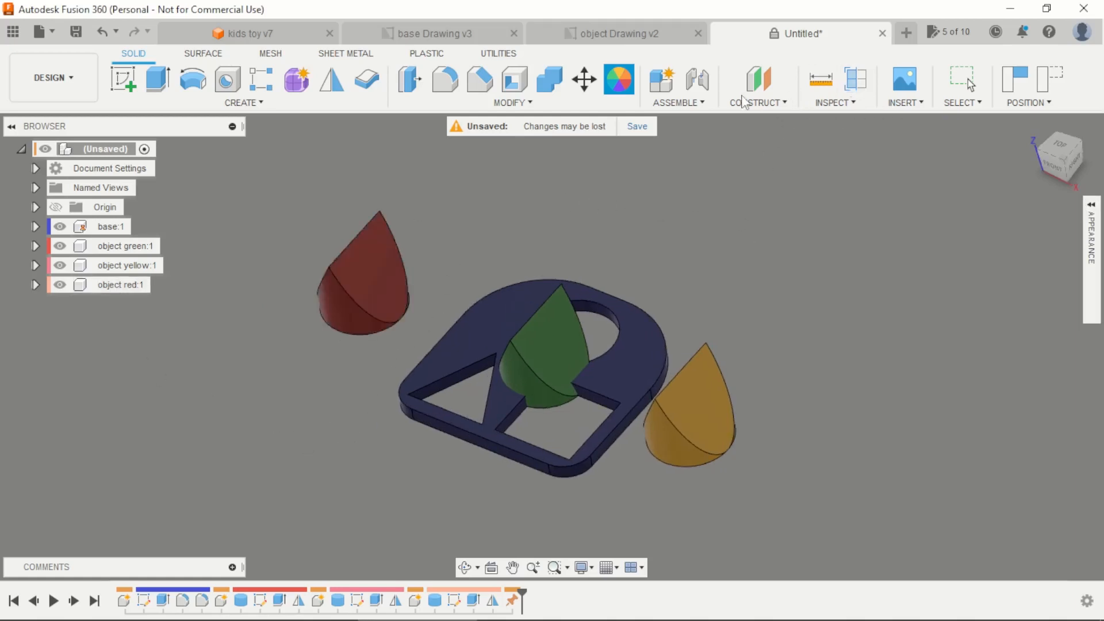
pyautogui.click(698, 79)
pyautogui.click(939, 227)
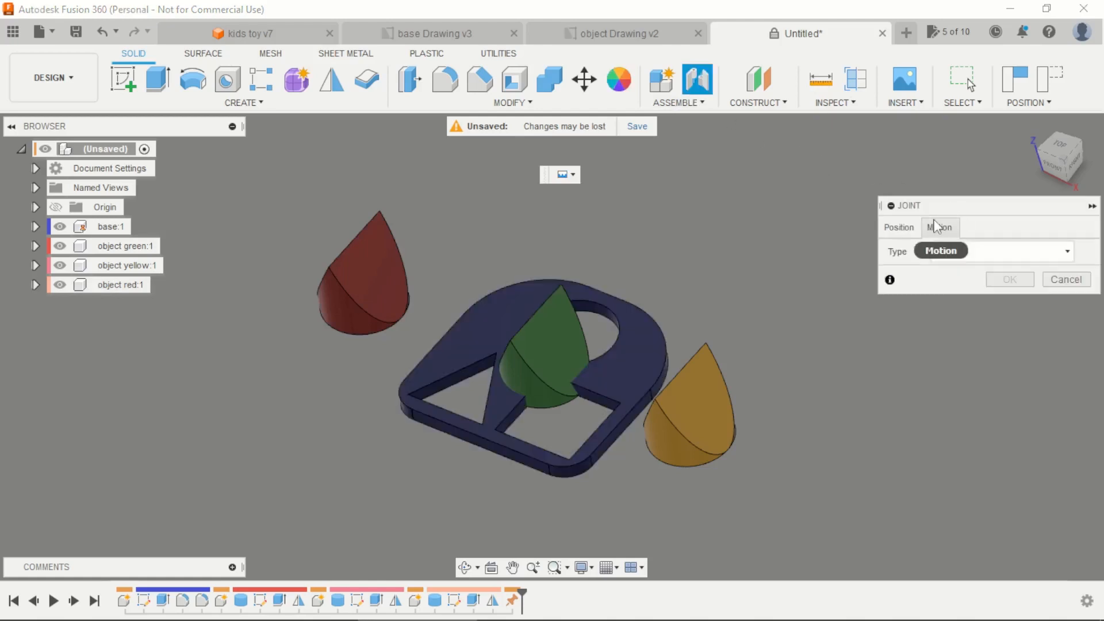
pyautogui.click(989, 253)
pyautogui.click(971, 309)
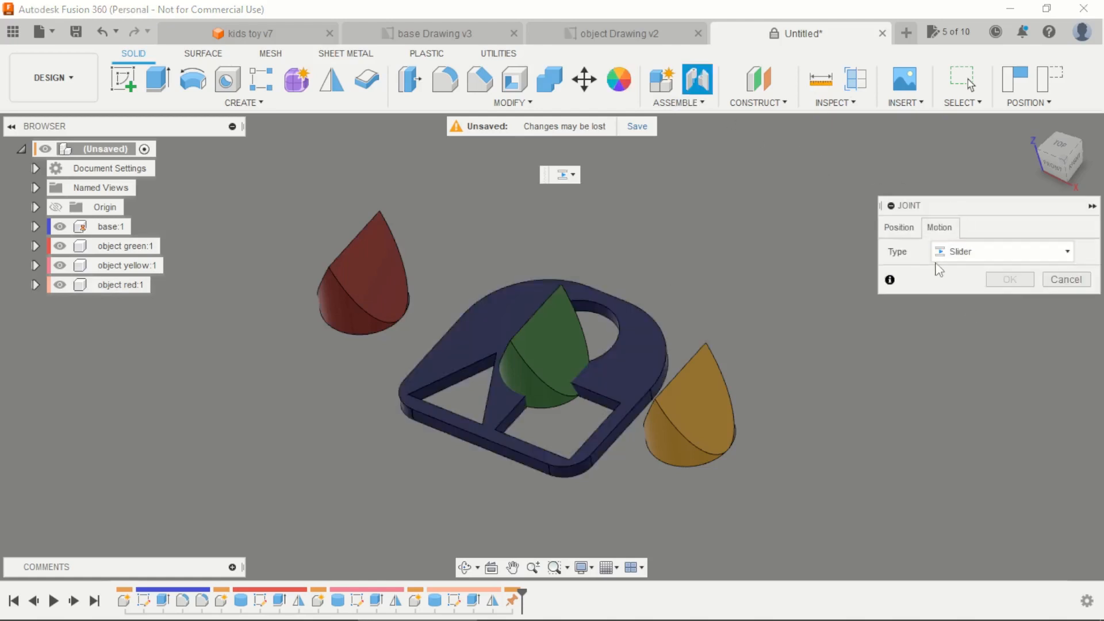
pyautogui.click(908, 229)
pyautogui.keyDown('shift'); pyautogui.moveTo(762, 261); pyautogui.dragTo(747, 138, button='middle'); pyautogui.keyUp('shift')
pyautogui.scroll(3, 739, 173)
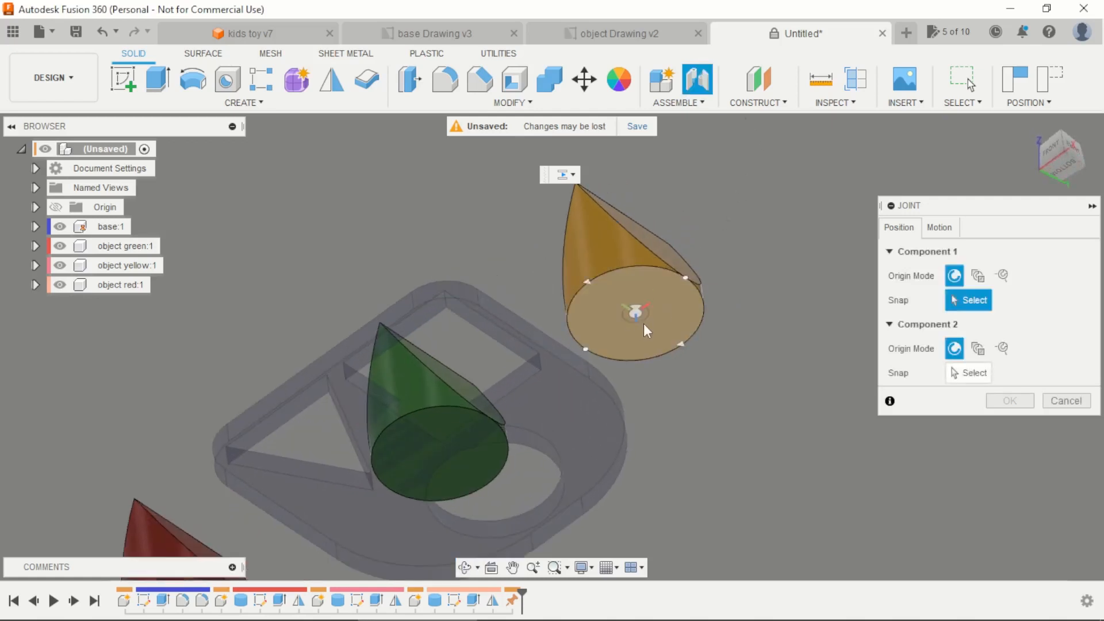
pyautogui.click(639, 320)
# Snap the yellow object's joint to the centre of the base's circular cutout, preview the Z Axis slide and create the joint
pyautogui.keyDown('shift'); pyautogui.moveTo(688, 264); pyautogui.dragTo(762, 416, button='middle'); pyautogui.keyUp('shift')
pyautogui.scroll(5, 589, 404)
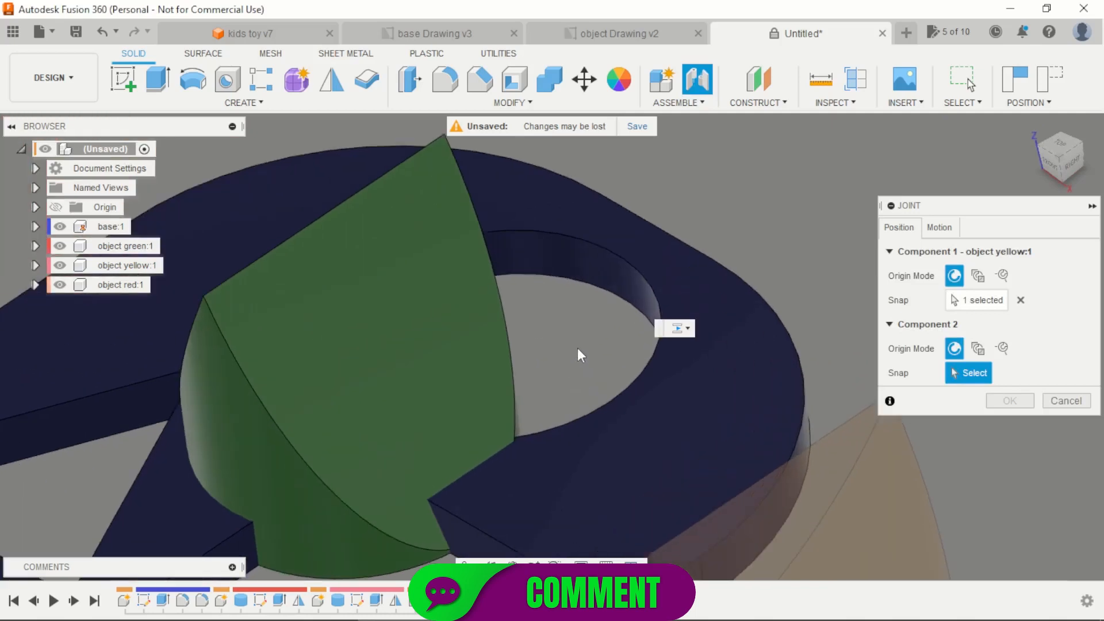
pyautogui.click(581, 277)
pyautogui.scroll(-5, 584, 287)
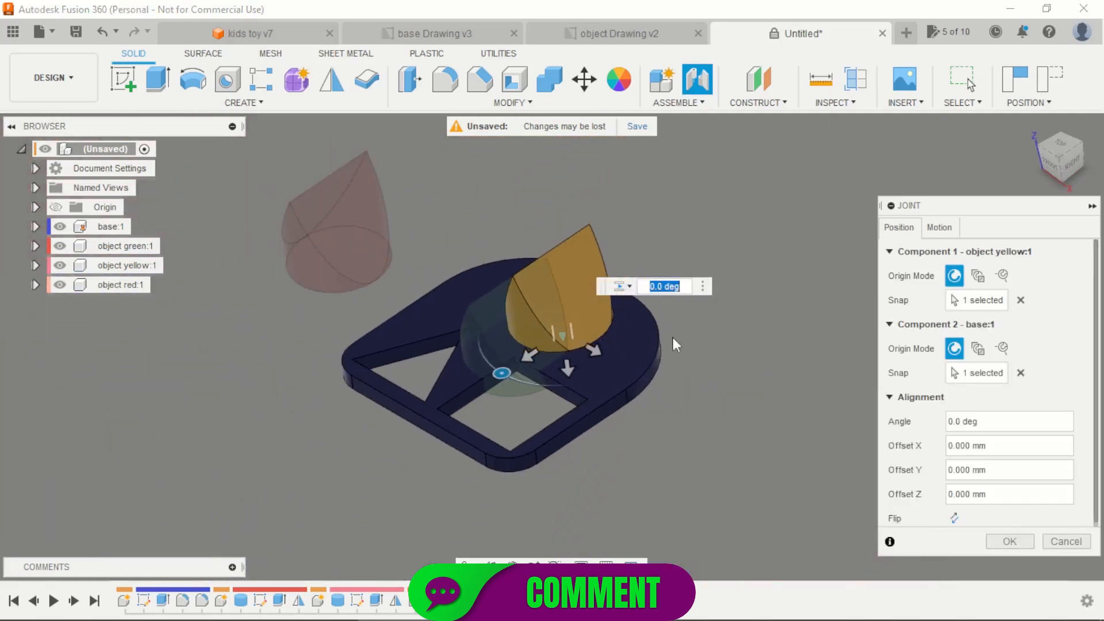
pyautogui.click(939, 228)
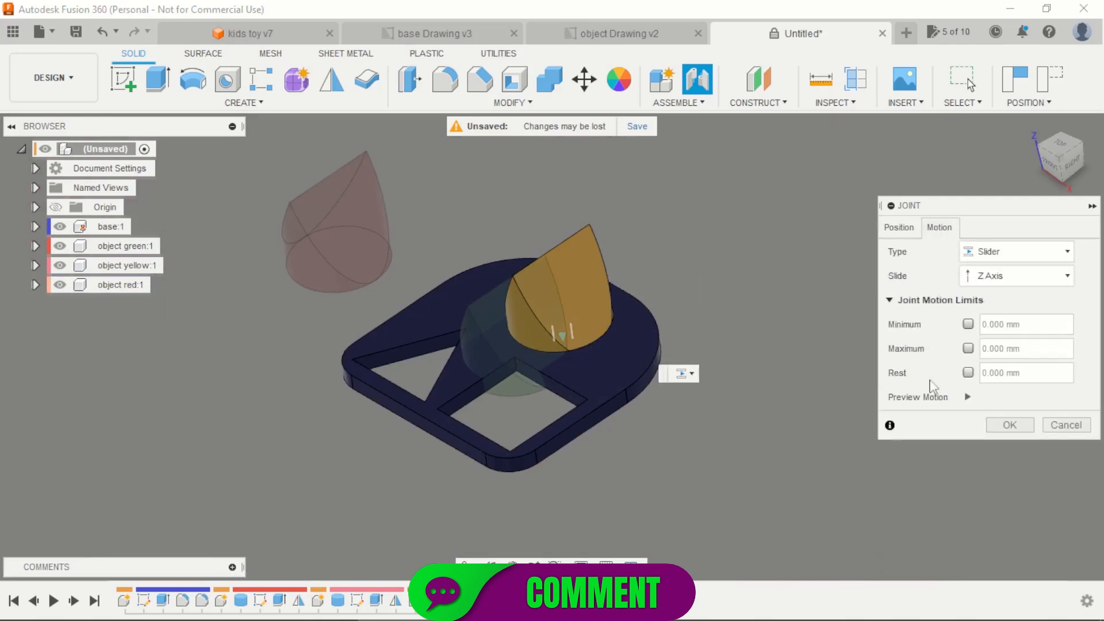
pyautogui.click(968, 398)
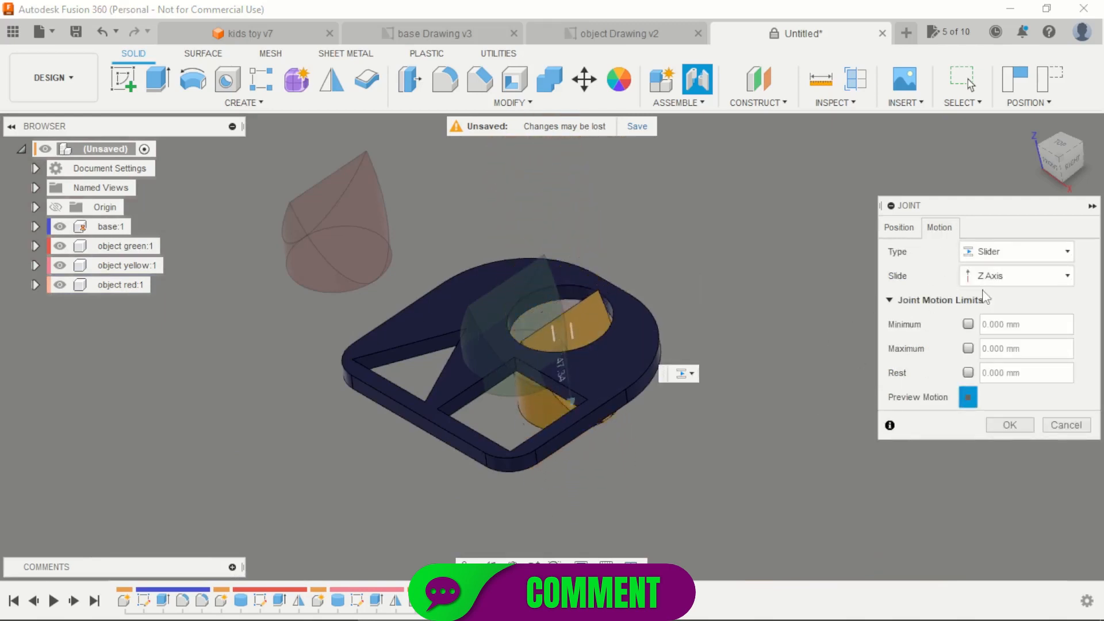
pyautogui.click(1008, 427)
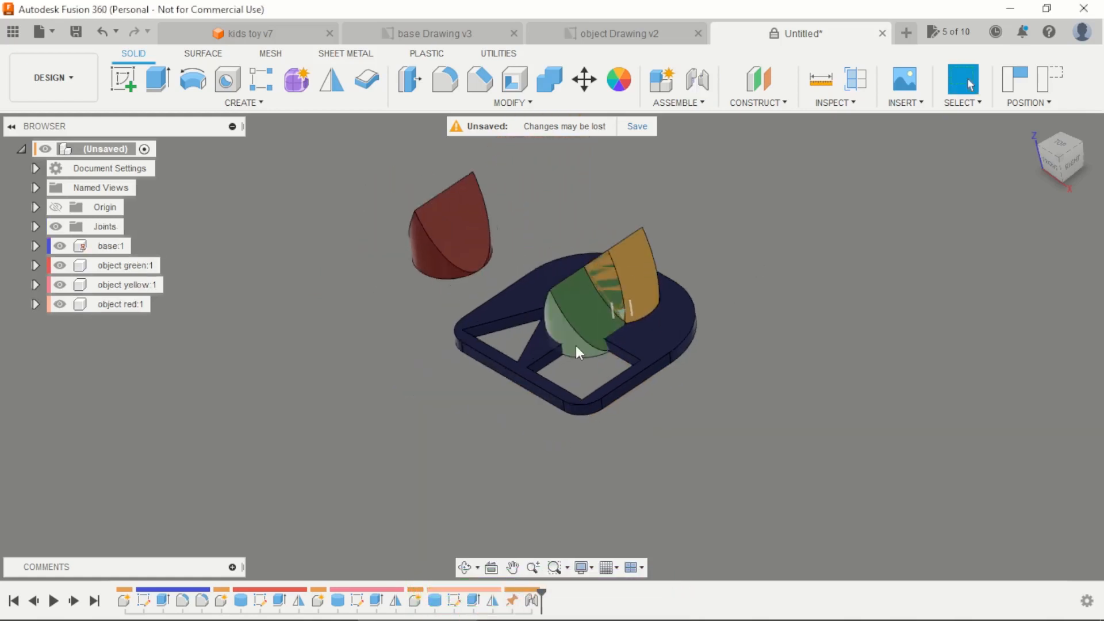
# Start a slider joint from the red object's round bottom face centre to the triangular cutout's inner wall along the base's straight edge
pyautogui.click(697, 79)
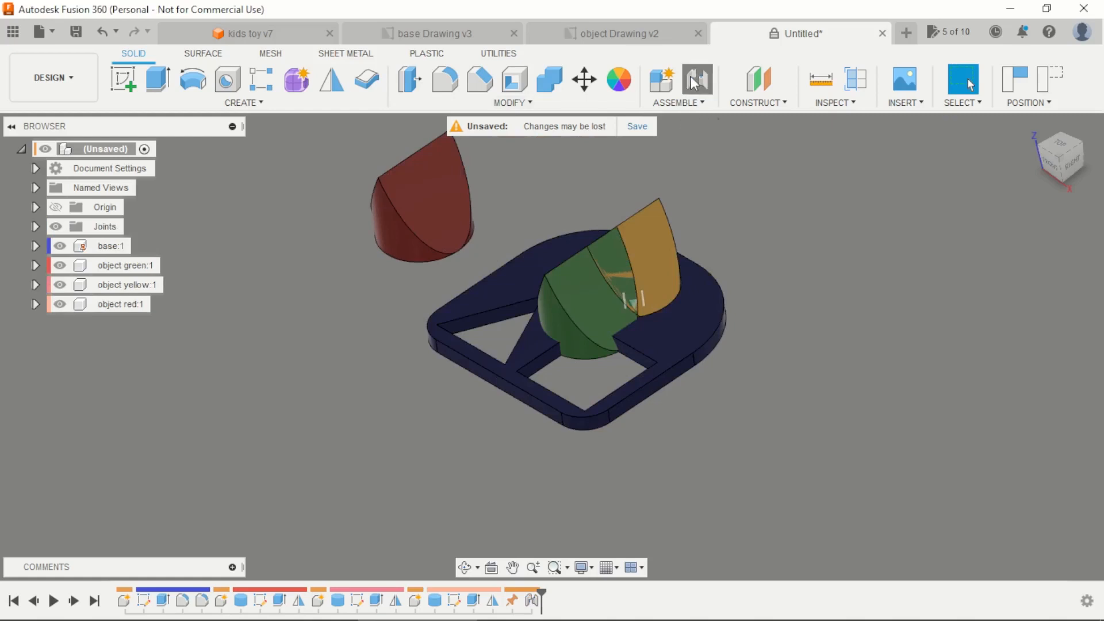
pyautogui.click(941, 227)
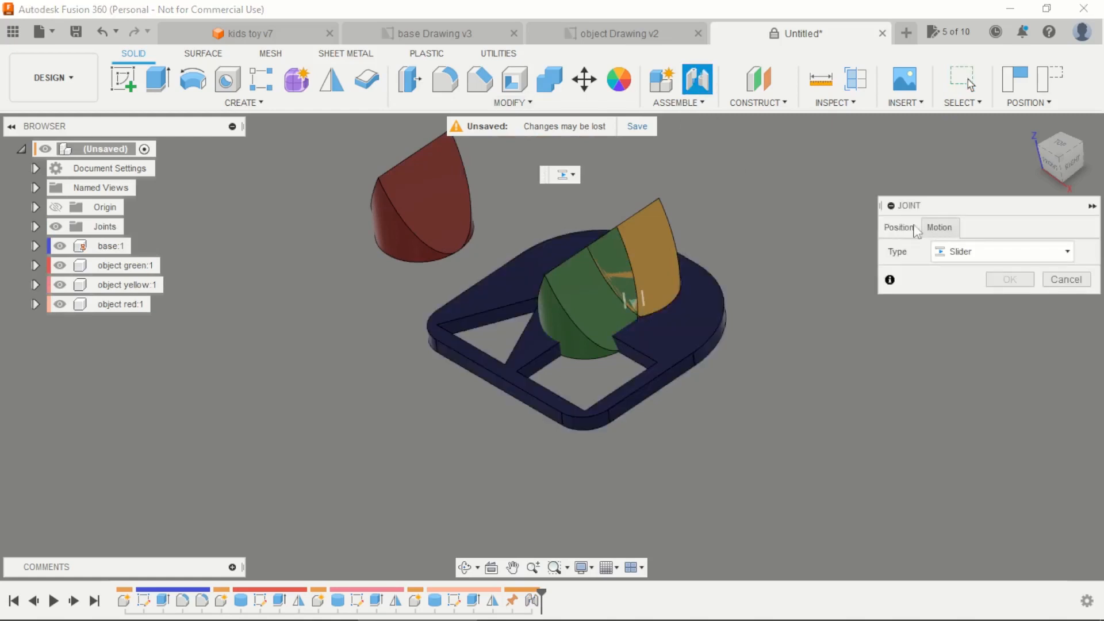
pyautogui.keyDown('shift'); pyautogui.moveTo(358, 337); pyautogui.dragTo(412, 386, button='middle'); pyautogui.keyUp('shift')
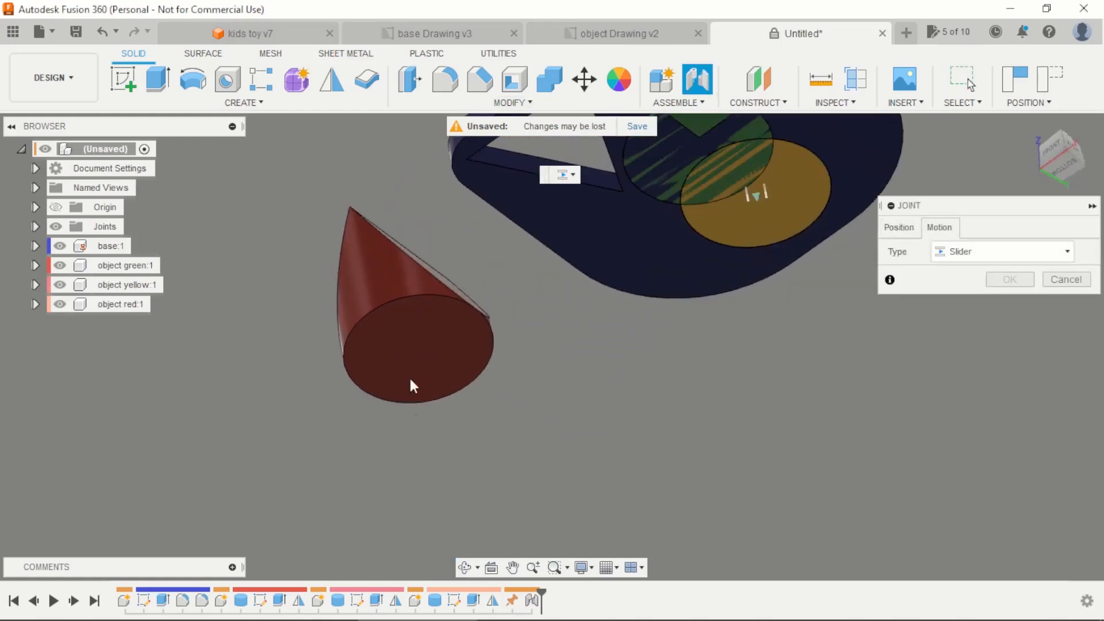
pyautogui.click(899, 227)
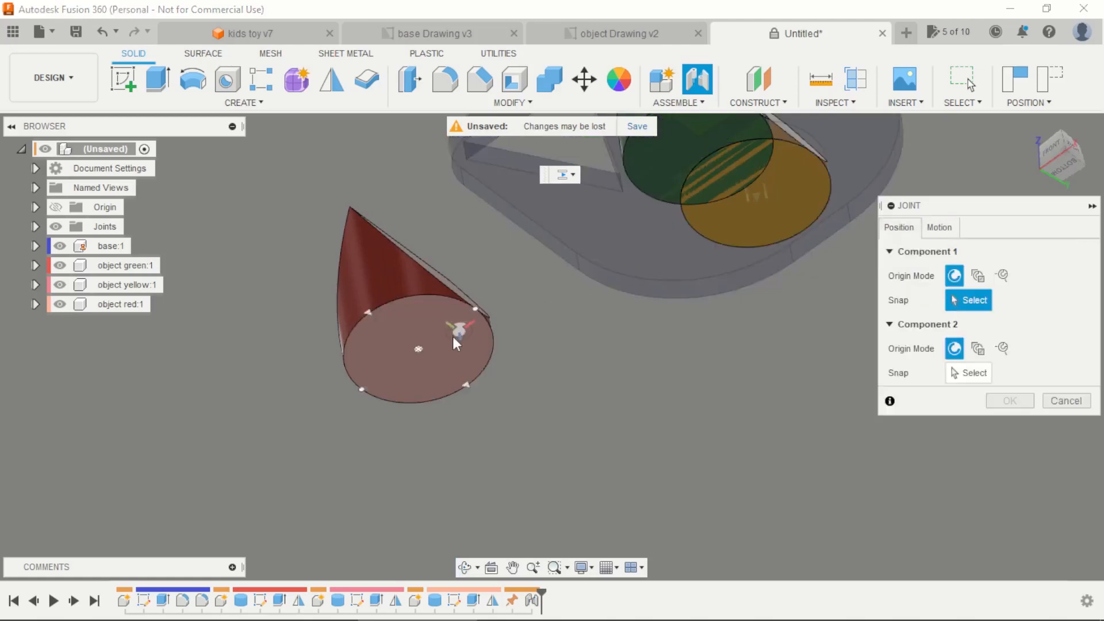
pyautogui.click(434, 352)
pyautogui.keyDown('shift'); pyautogui.moveTo(556, 392); pyautogui.dragTo(392, 396, button='middle'); pyautogui.keyUp('shift')
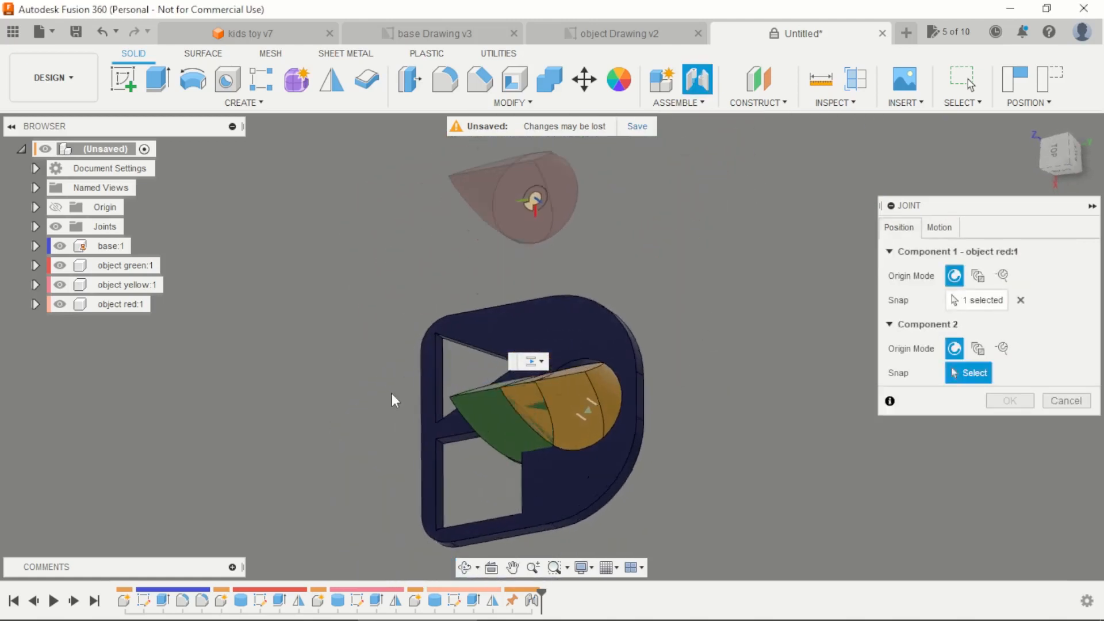
pyautogui.scroll(5, 426, 398)
pyautogui.click(455, 401)
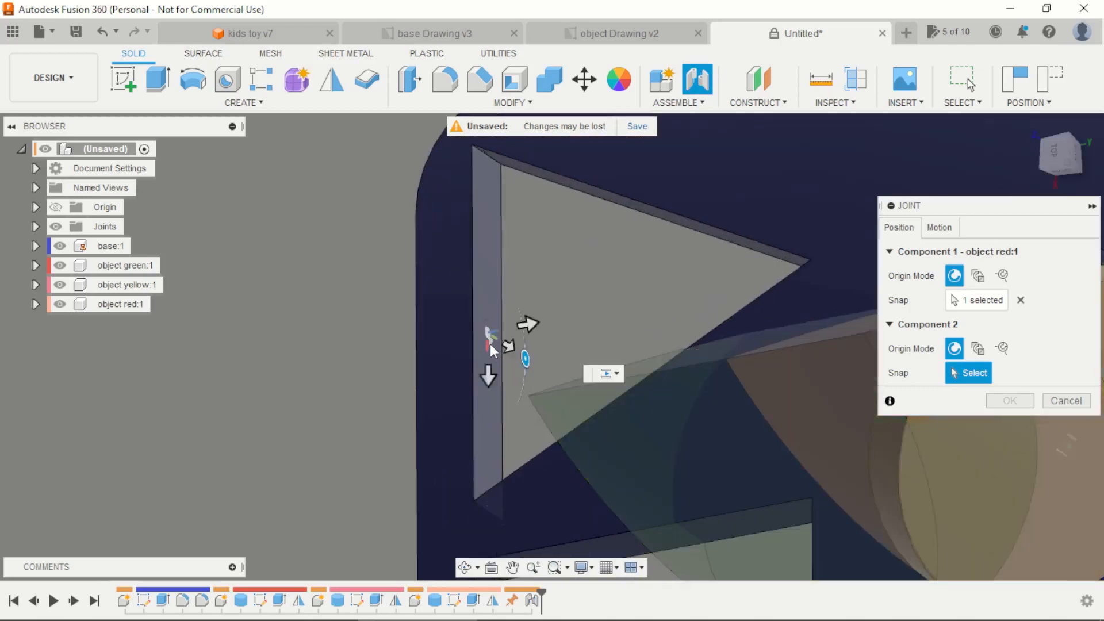
pyautogui.scroll(-5, 488, 327)
pyautogui.keyDown('shift'); pyautogui.moveTo(626, 327); pyautogui.dragTo(855, 363, button='middle'); pyautogui.keyUp('shift')
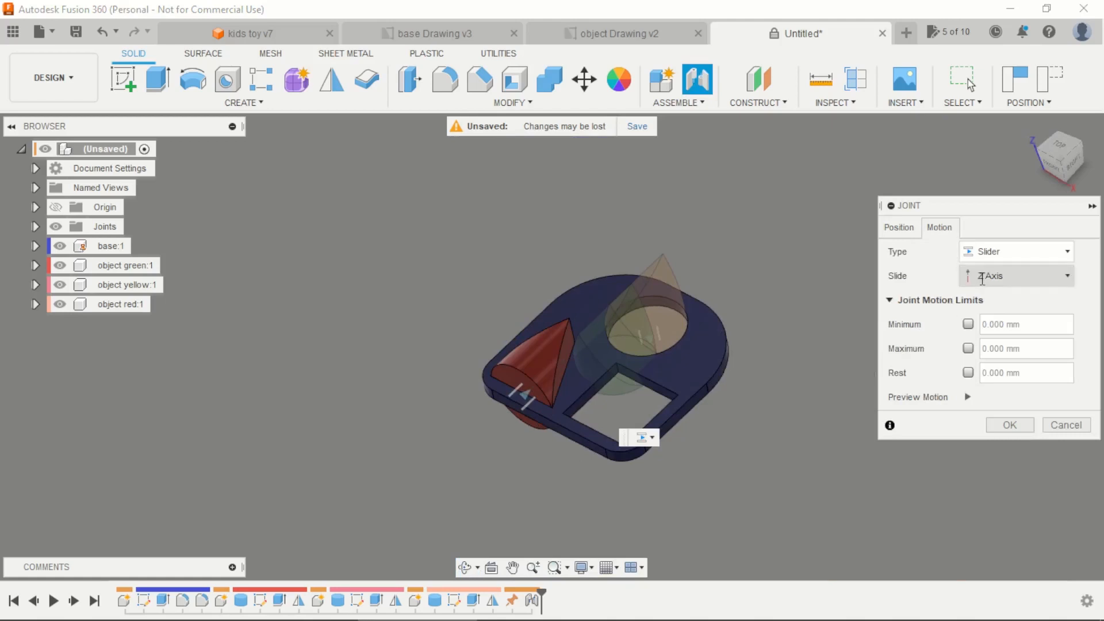
# Preview the red object's motion, set its slide direction to Y Axis and create the joint
pyautogui.click(969, 397)
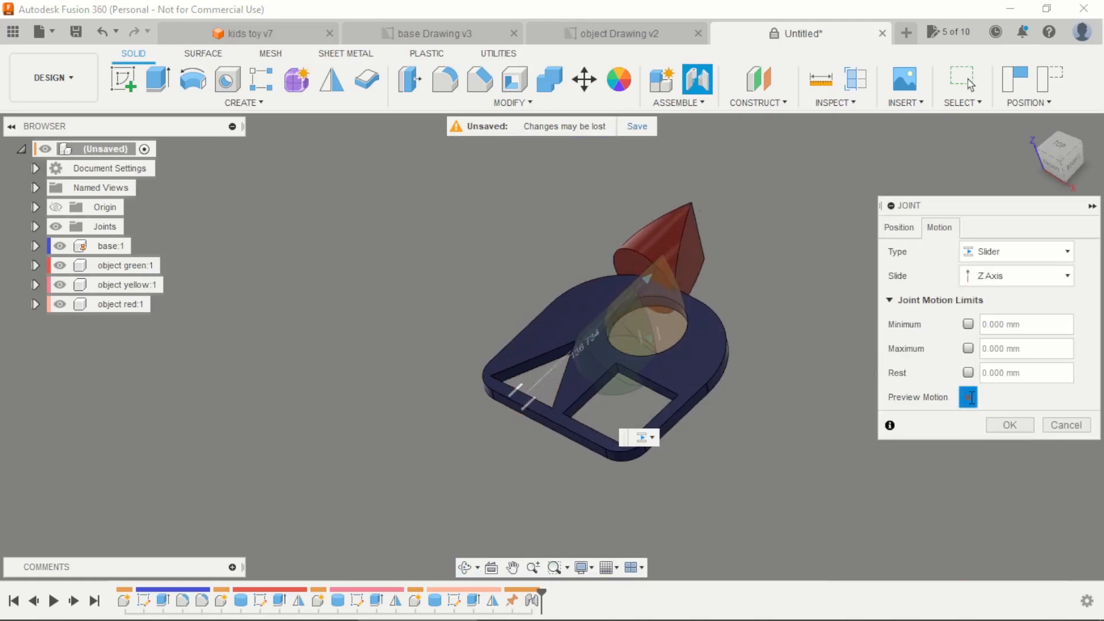
pyautogui.click(1012, 275)
pyautogui.click(1000, 315)
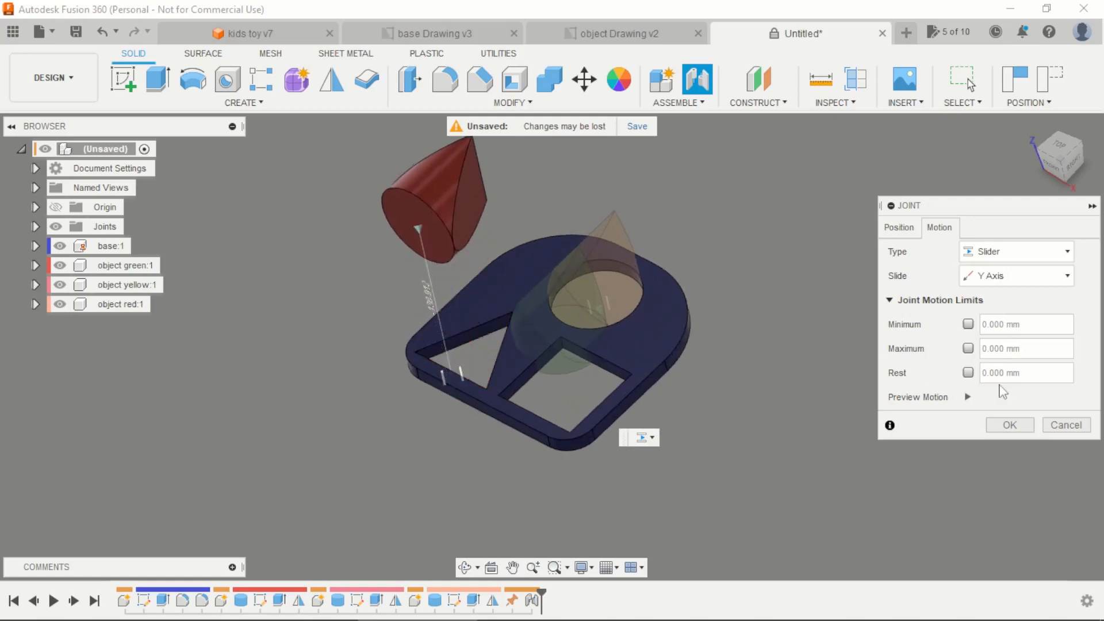
pyautogui.click(1009, 425)
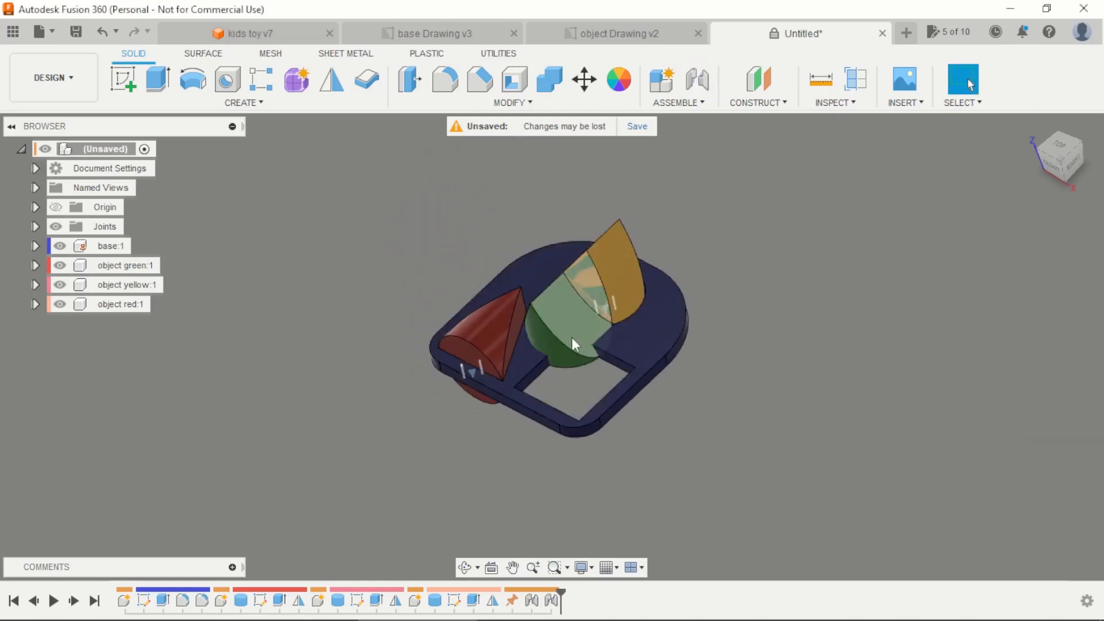
# Move the green object clear of the base and slider-joint its round bottom face centre to the square cutout's inner wall along the straight edge
pyautogui.scroll(-2, 650, 354)
pyautogui.moveTo(578, 353); pyautogui.dragTo(749, 321)
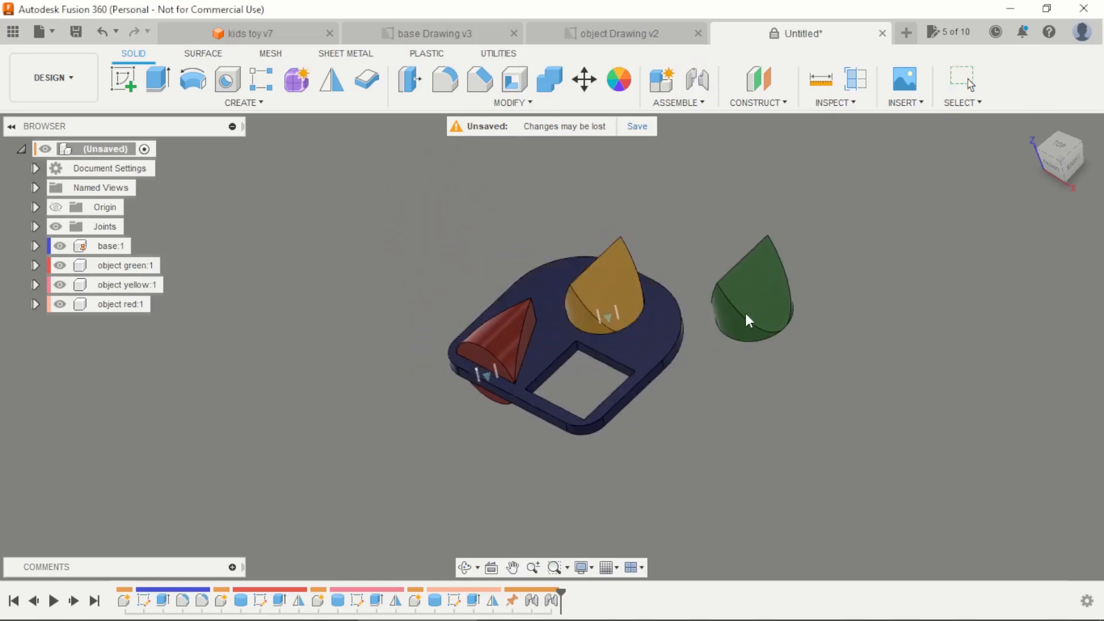
pyautogui.click(703, 77)
pyautogui.keyDown('shift'); pyautogui.moveTo(802, 276); pyautogui.dragTo(799, 150, button='middle'); pyautogui.keyUp('shift')
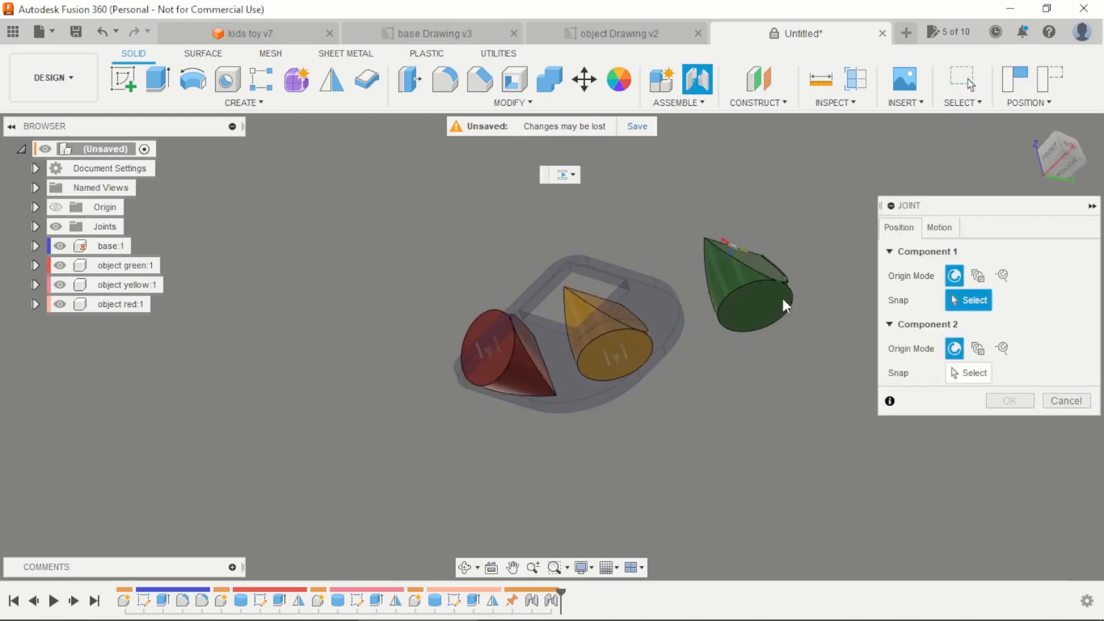
pyautogui.scroll(3, 765, 299)
pyautogui.click(742, 308)
pyautogui.keyDown('shift'); pyautogui.moveTo(696, 311); pyautogui.dragTo(621, 538, button='middle'); pyautogui.keyUp('shift')
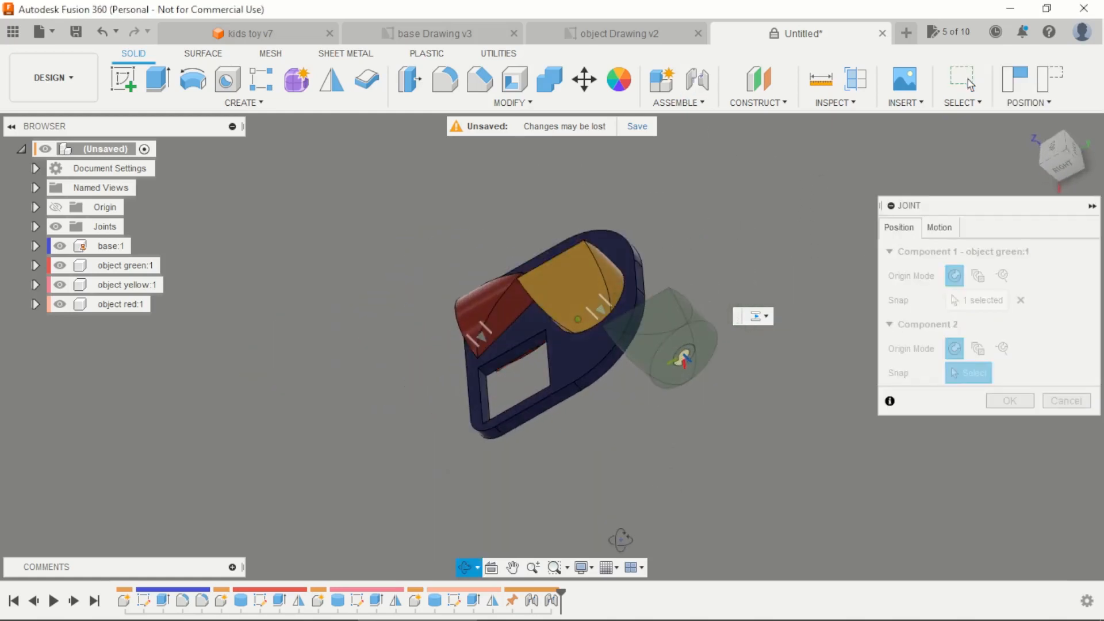
pyautogui.scroll(5, 485, 424)
pyautogui.click(481, 345)
pyautogui.scroll(-5, 552, 359)
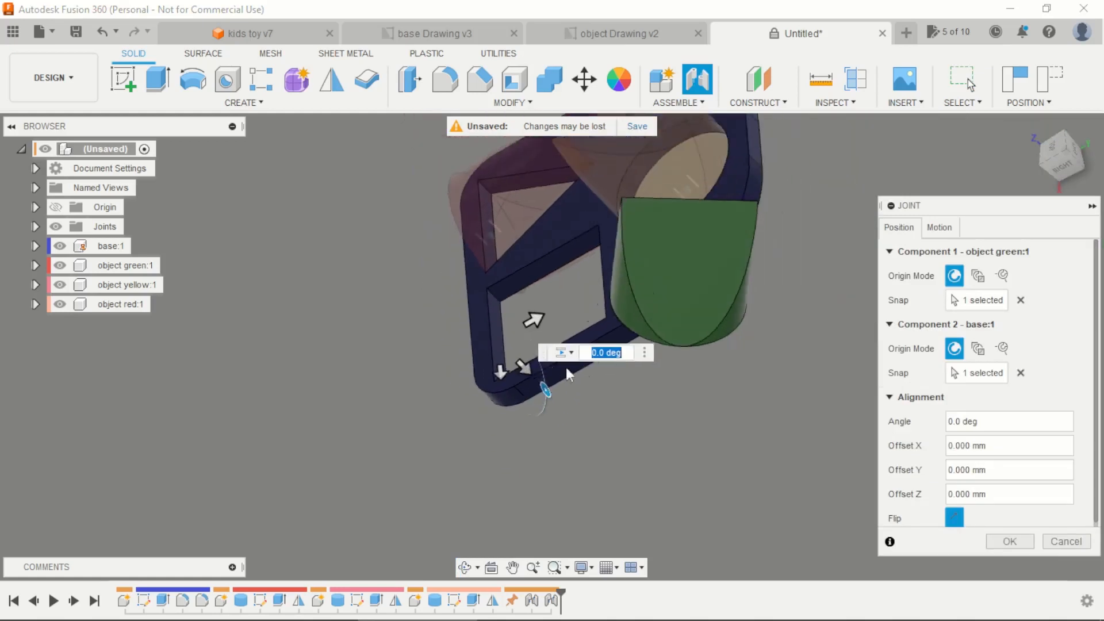
pyautogui.keyDown('shift'); pyautogui.moveTo(680, 385); pyautogui.dragTo(739, 397, button='middle'); pyautogui.keyUp('shift')
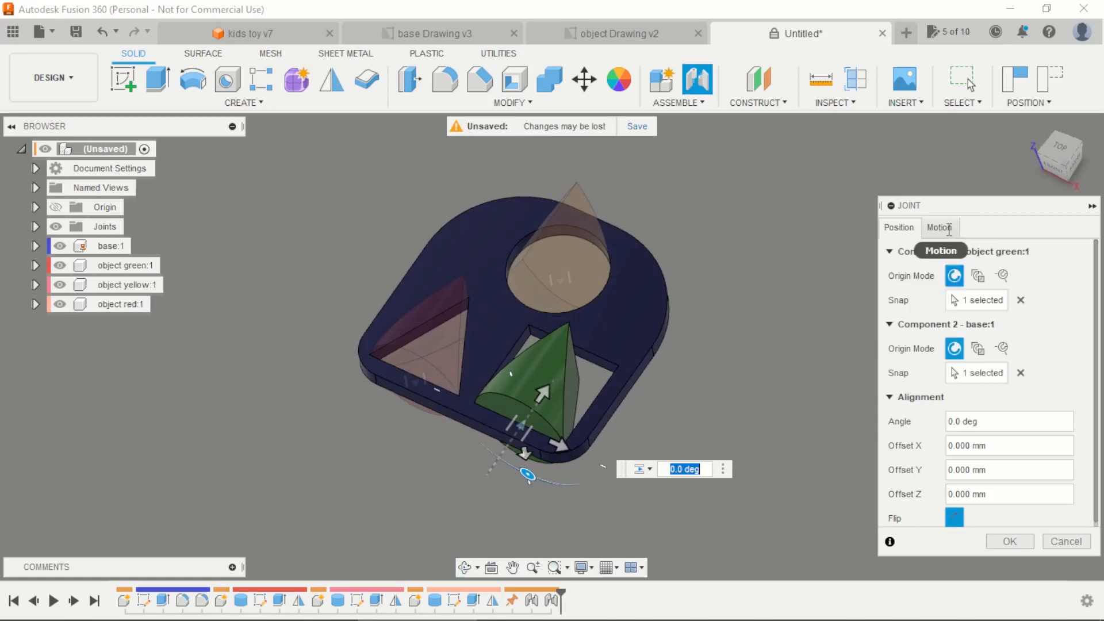
# Set the green object's slide direction to Y Axis and create the joint
pyautogui.click(949, 229)
pyautogui.click(990, 280)
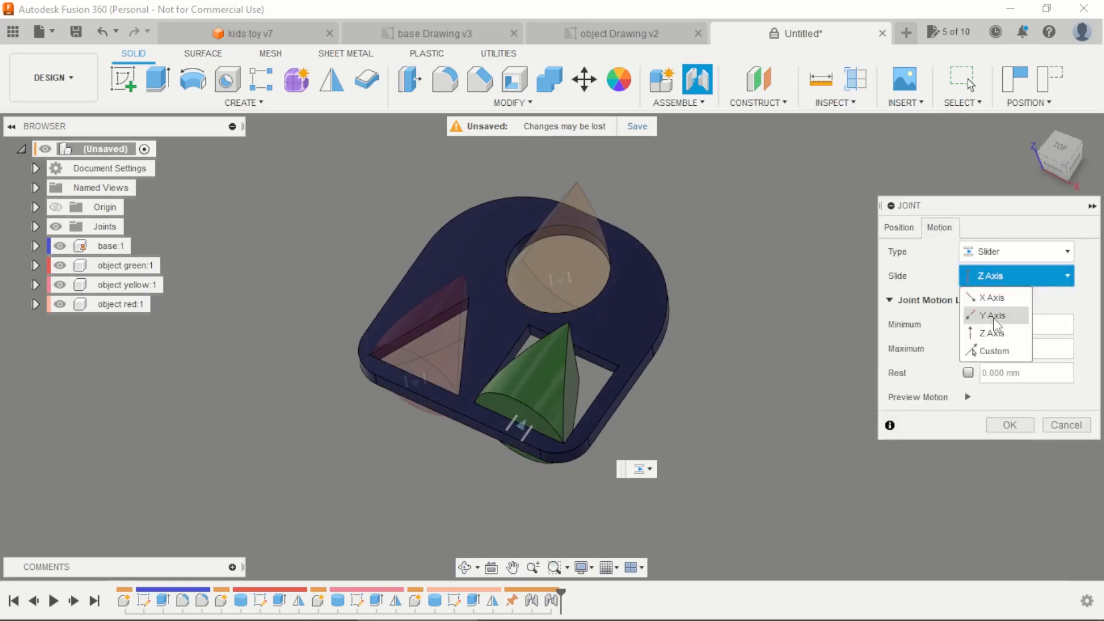
pyautogui.click(995, 318)
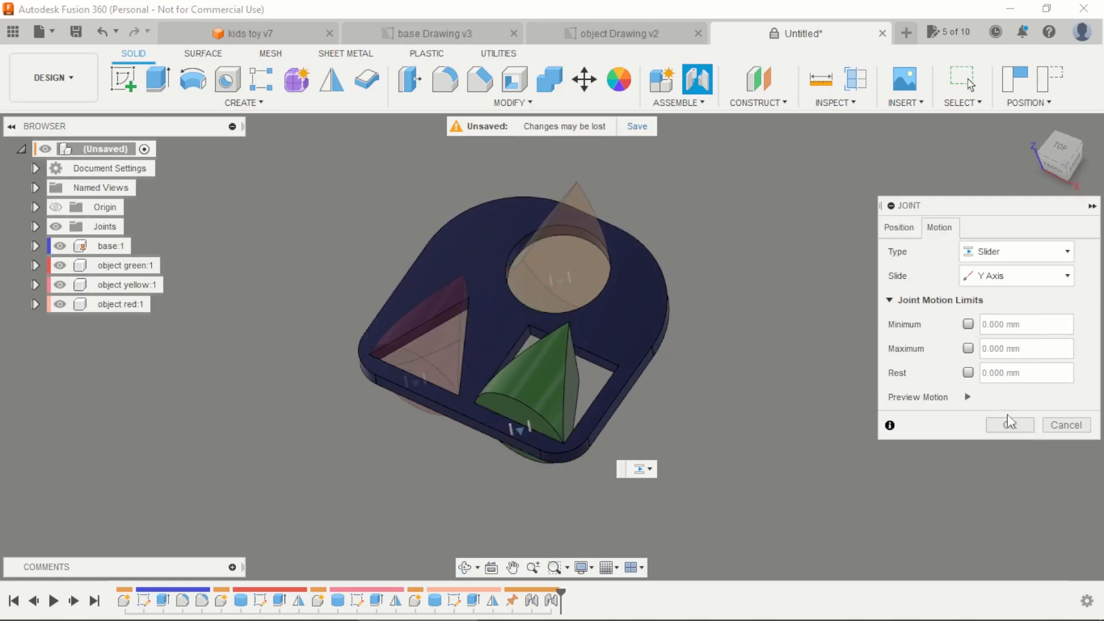
pyautogui.click(1010, 426)
# Rotate the green object's body 90 degrees about Z so its profile matches the square cutout
pyautogui.click(584, 79)
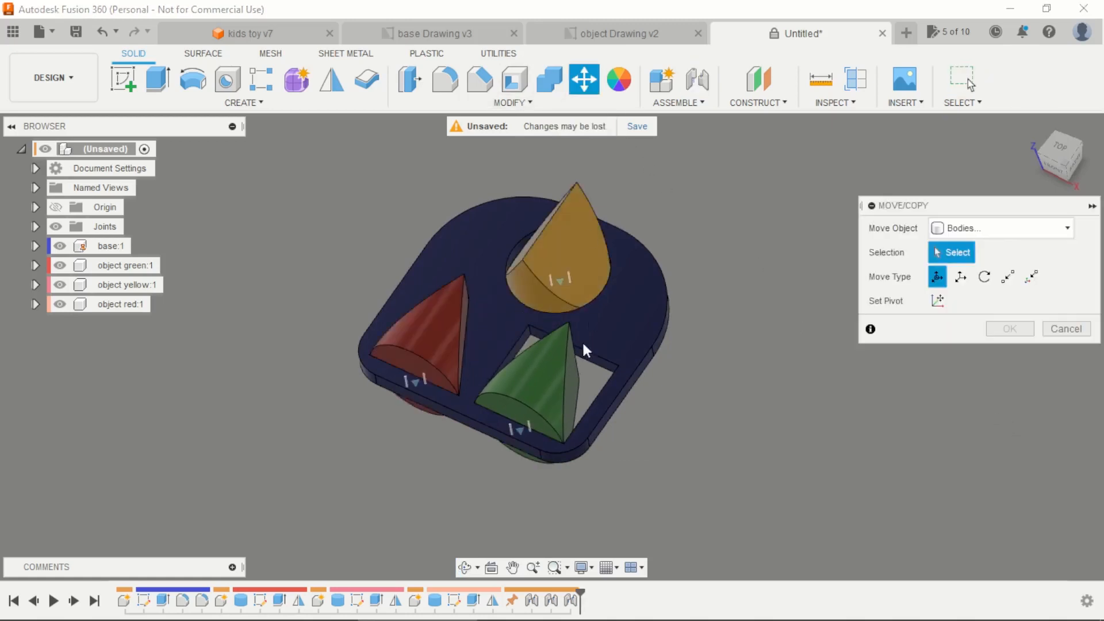
pyautogui.moveTo(610, 428)
pyautogui.keyDown('shift'); pyautogui.mouseDown(button='middle')
pyautogui.moveTo(635, 443)
pyautogui.moveTo(618, 427)
pyautogui.mouseUp(button='middle'); pyautogui.keyUp('shift')
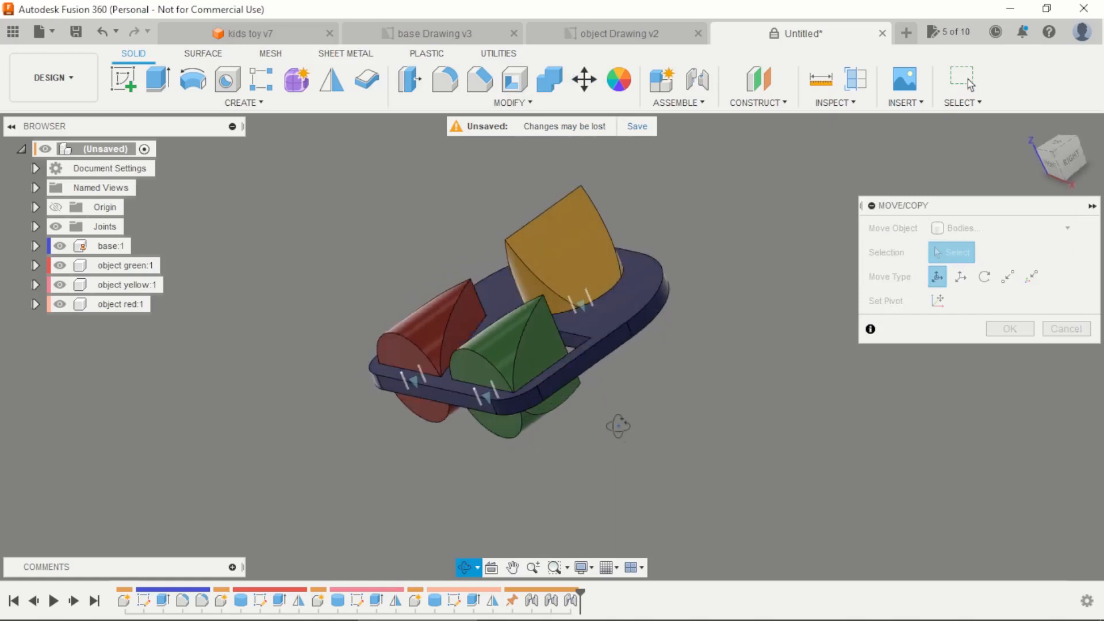
pyautogui.click(482, 384)
pyautogui.keyDown('shift'); pyautogui.moveTo(493, 381); pyautogui.dragTo(558, 376, button='middle'); pyautogui.keyUp('shift')
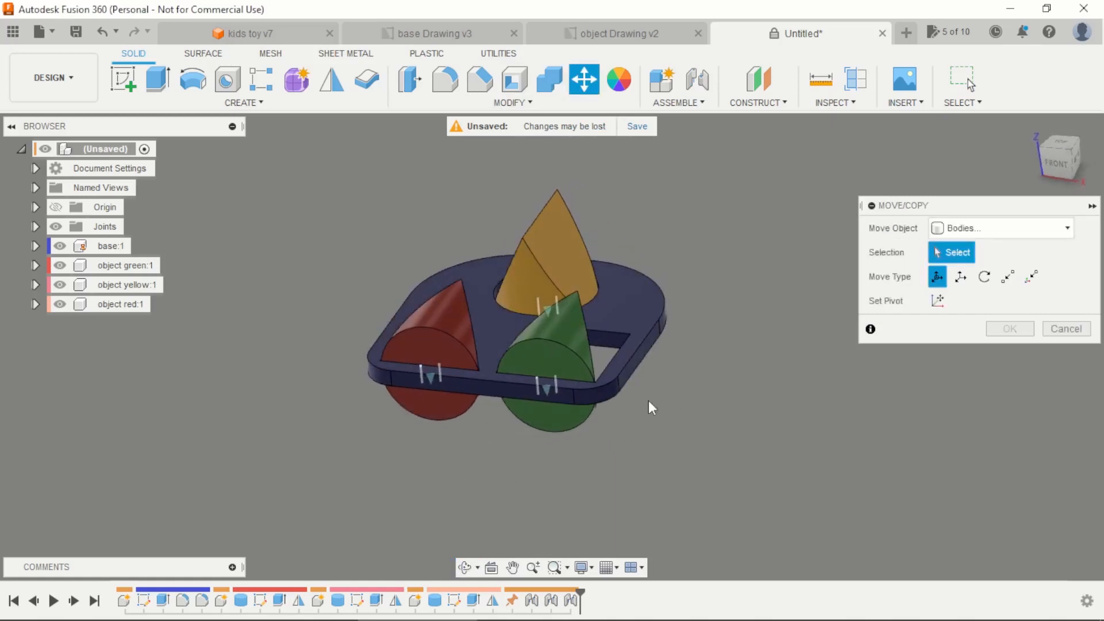
pyautogui.click(558, 376)
pyautogui.moveTo(552, 459); pyautogui.dragTo(472, 397)
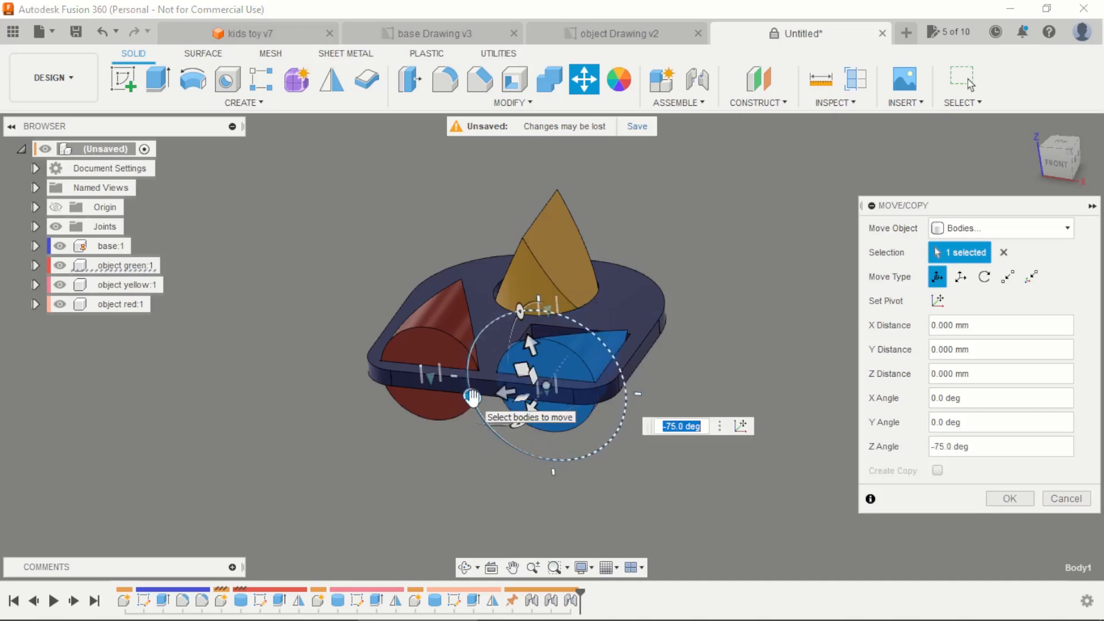
pyautogui.write('90')
pyautogui.press('Return')
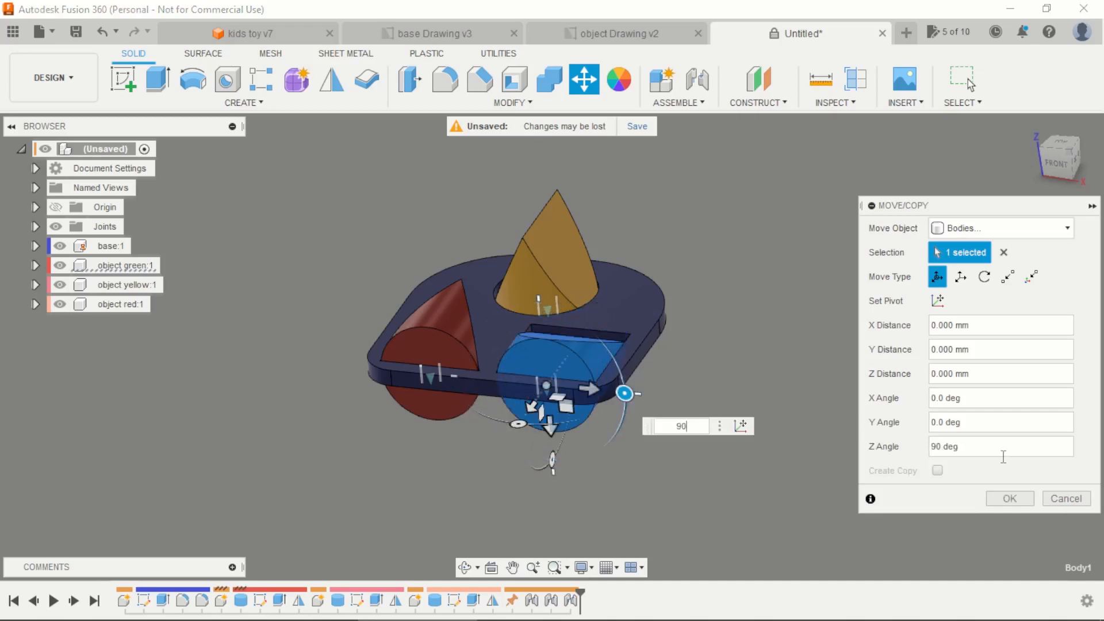
pyautogui.click(1010, 499)
# Slide the green object down through the square cutout and the yellow object down through the circular cutout
pyautogui.keyDown('shift'); pyautogui.moveTo(781, 340); pyautogui.dragTo(771, 364, button='middle'); pyautogui.keyUp('shift')
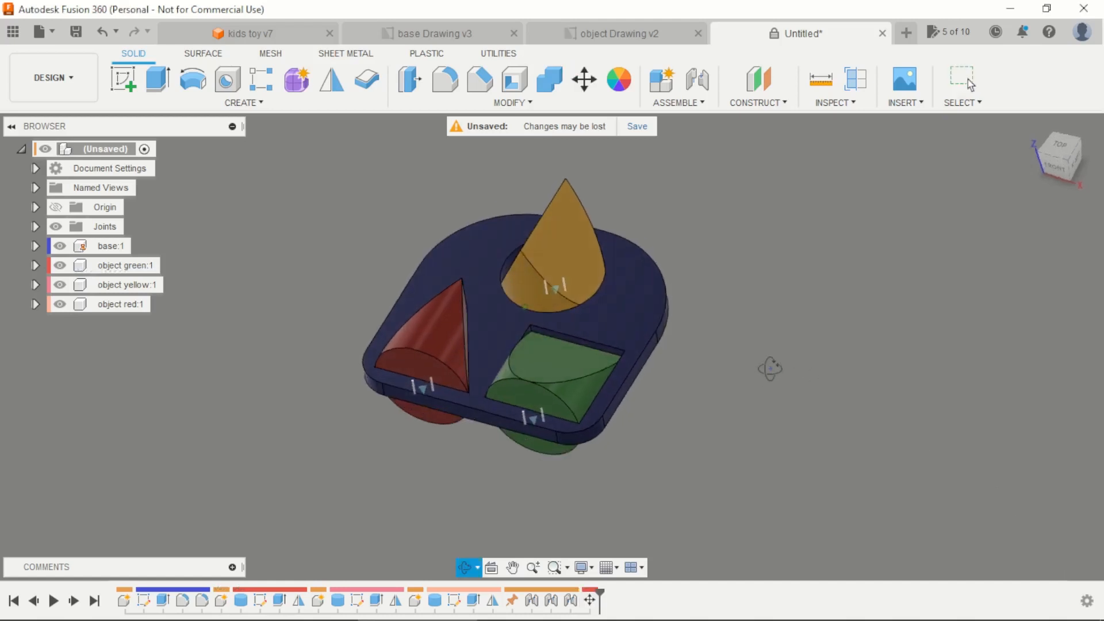
pyautogui.moveTo(598, 379); pyautogui.dragTo(586, 410)
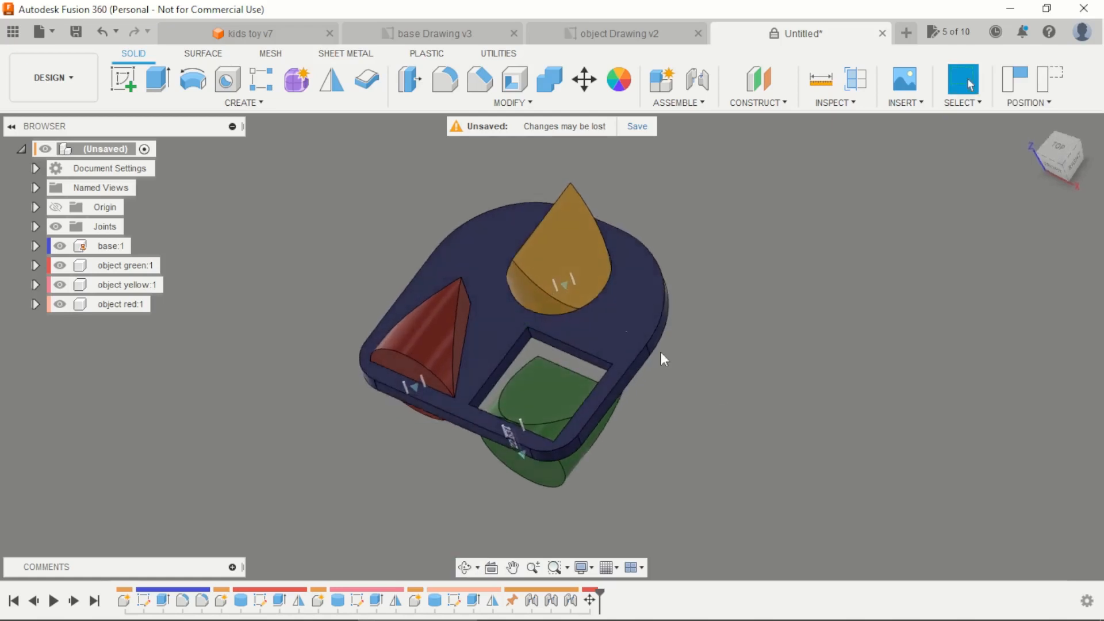
pyautogui.moveTo(526, 261); pyautogui.dragTo(517, 344)
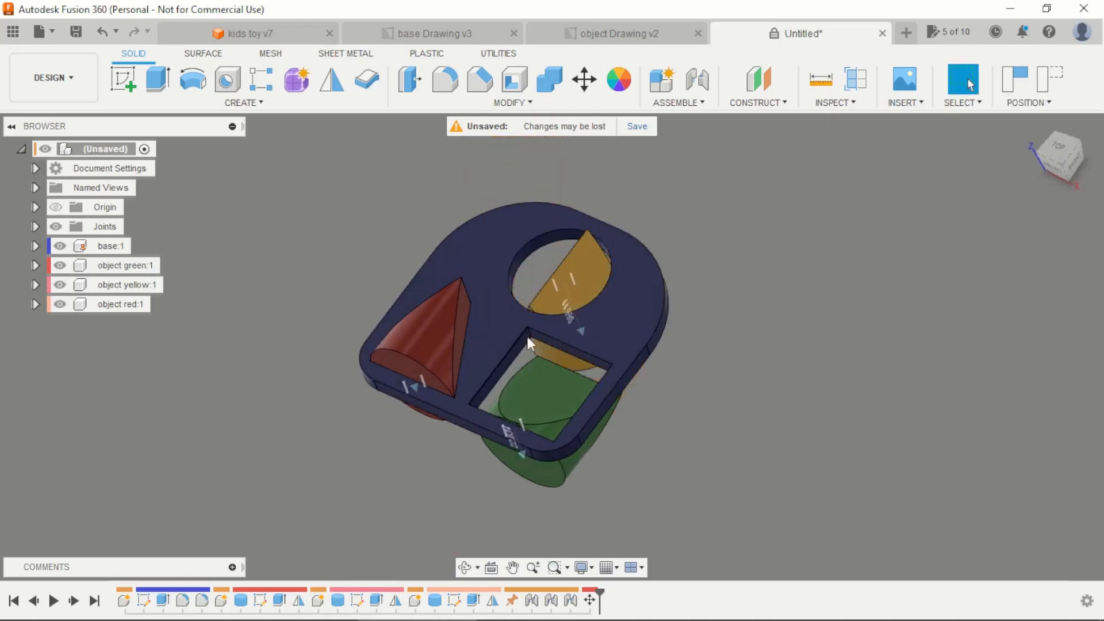
# Slide the red object down through the triangular cutout and pull the yellow object up out of the circular cutout
pyautogui.scroll(-5, 730, 294)
pyautogui.scroll(4, 728, 365)
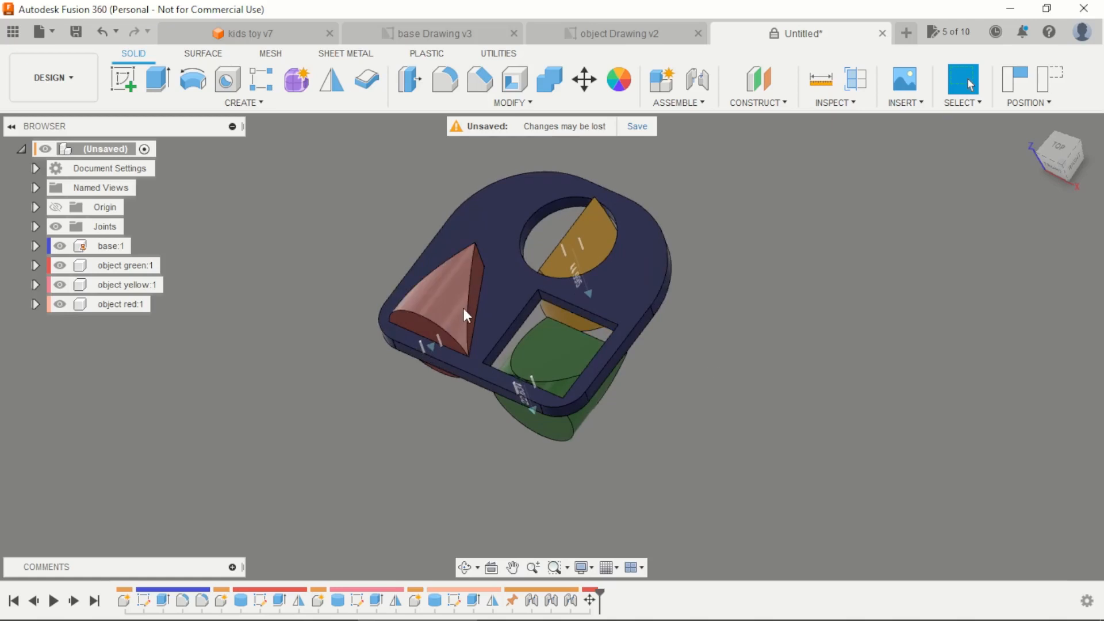
pyautogui.moveTo(466, 315); pyautogui.dragTo(454, 362)
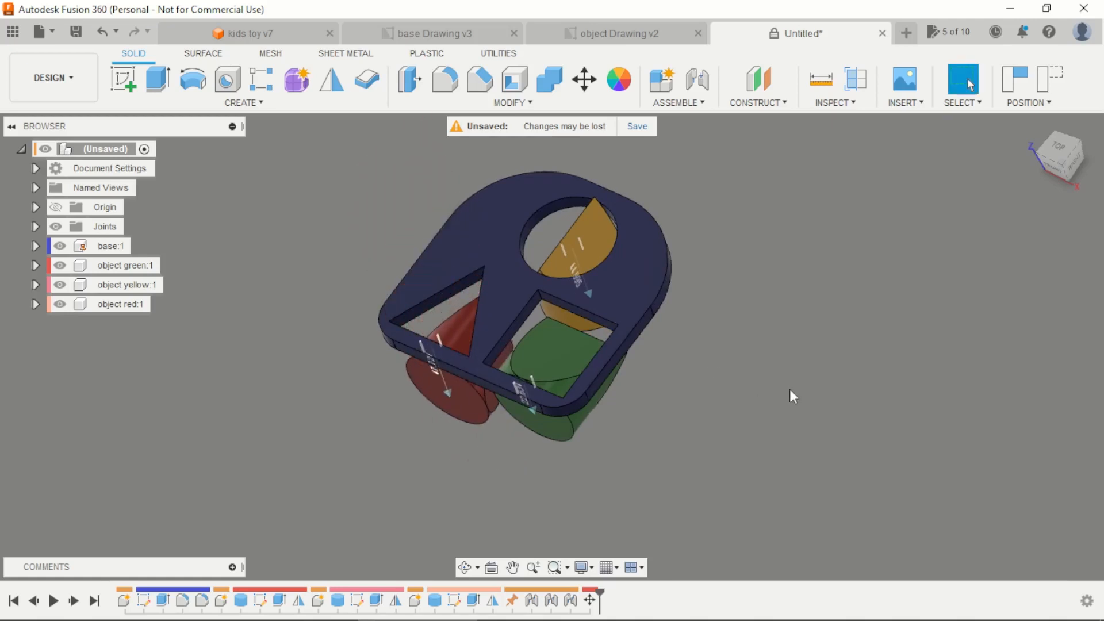
pyautogui.keyDown('shift'); pyautogui.moveTo(792, 395); pyautogui.dragTo(724, 343, button='middle'); pyautogui.keyUp('shift')
pyautogui.moveTo(587, 250); pyautogui.dragTo(537, 114)
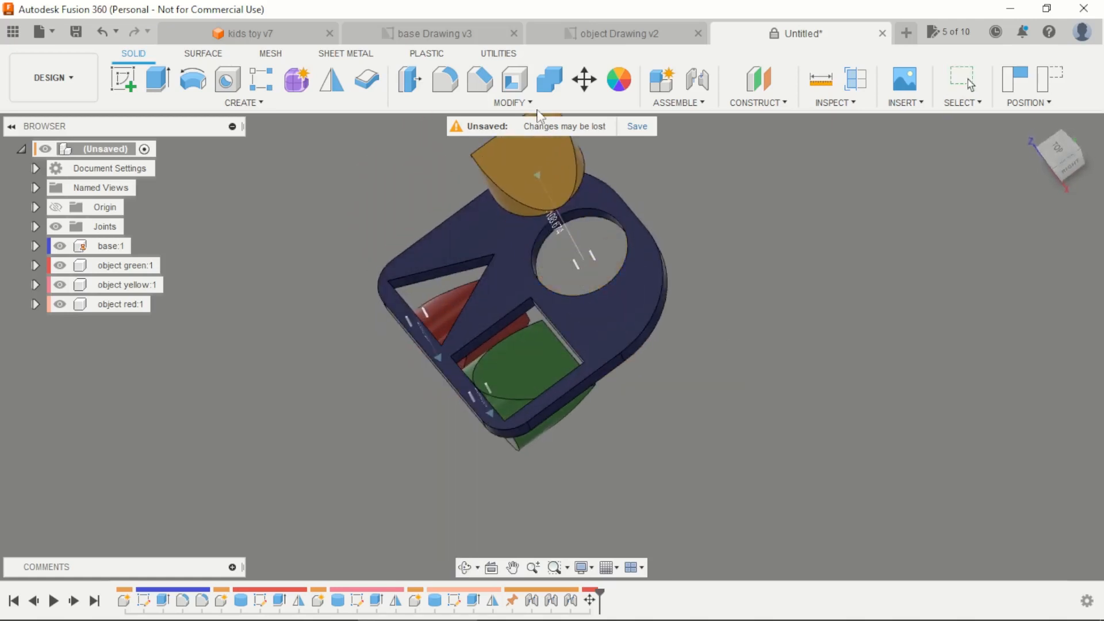
# Slide the green and red objects further down below the base plate
pyautogui.keyDown('shift'); pyautogui.moveTo(790, 349); pyautogui.dragTo(784, 297, button='middle'); pyautogui.keyUp('shift')
pyautogui.moveTo(535, 443)
pyautogui.mouseDown()
pyautogui.moveTo(512, 305)
pyautogui.moveTo(523, 446)
pyautogui.mouseUp()
pyautogui.moveTo(464, 422)
pyautogui.mouseDown()
pyautogui.moveTo(454, 245)
pyautogui.moveTo(462, 409)
pyautogui.mouseUp()
pyautogui.keyDown('shift'); pyautogui.moveTo(685, 288); pyautogui.dragTo(764, 337, button='middle'); pyautogui.keyUp('shift')
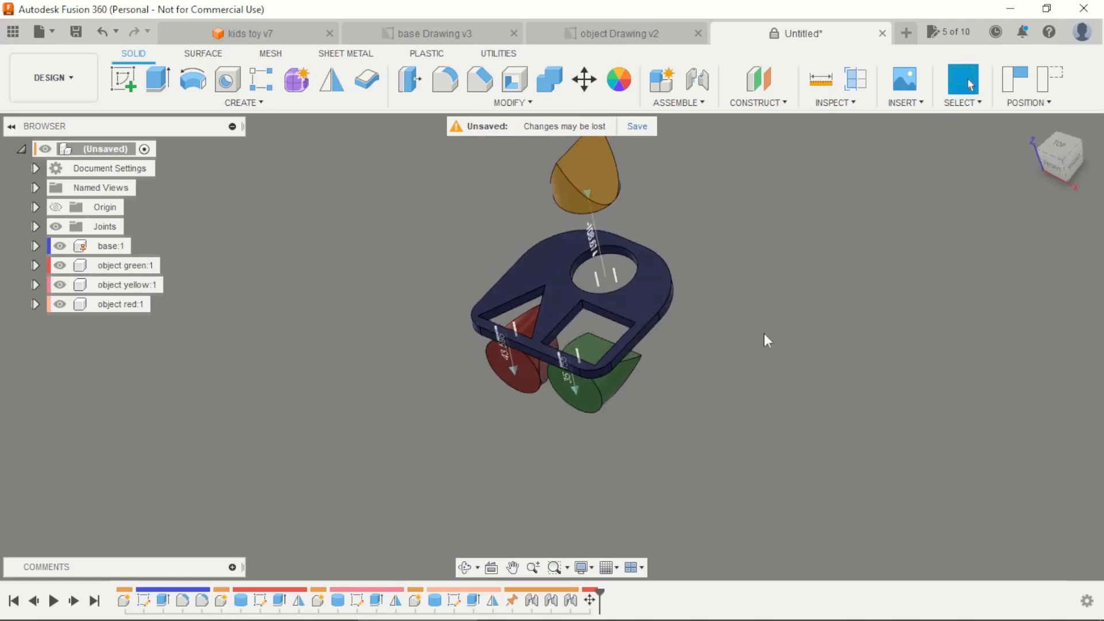
pyautogui.scroll(3, 720, 219)
pyautogui.scroll(-3, 401, 318)
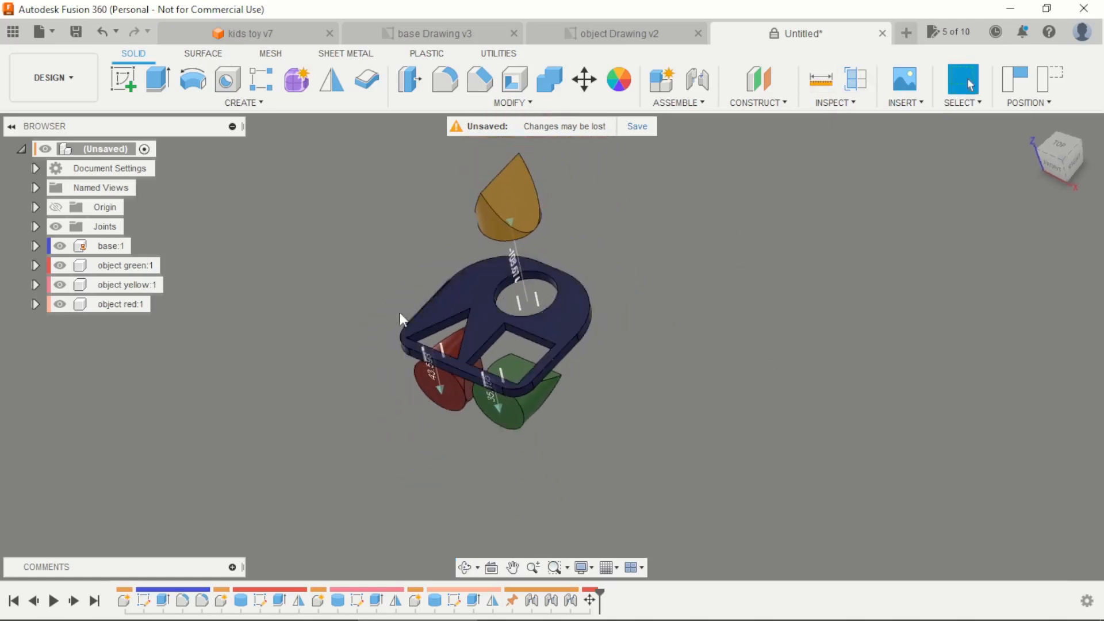
# Undo the recent slides of the yellow, red and green objects so they sit in their cutouts
pyautogui.hotkey('ctrl', 'z')
pyautogui.hotkey('ctrl', 'z')
pyautogui.hotkey('ctrl', 'z')
pyautogui.hotkey('ctrl', 'z')
pyautogui.hotkey('ctrl', 'z')
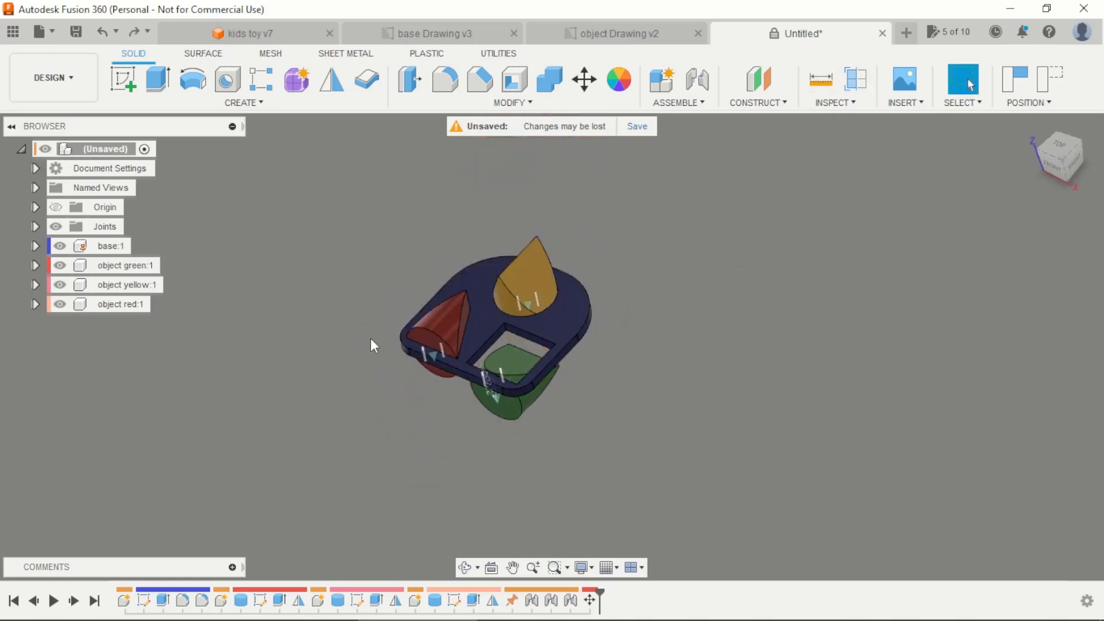
pyautogui.scroll(3, 639, 352)
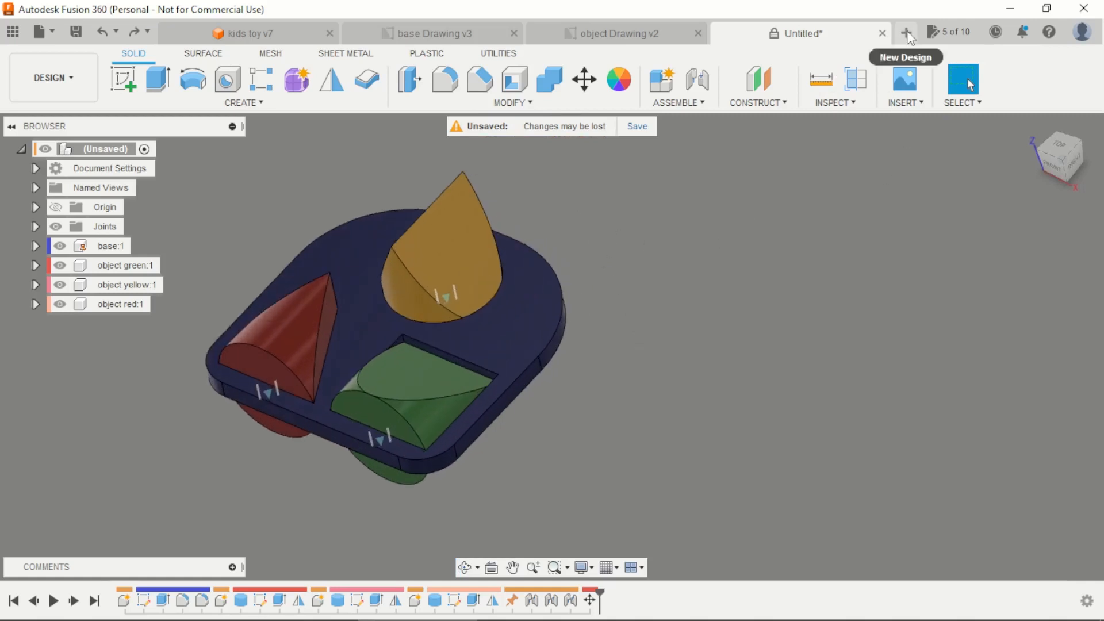
# Save the design under the name "kids" in Exercise A
pyautogui.click(75, 33)
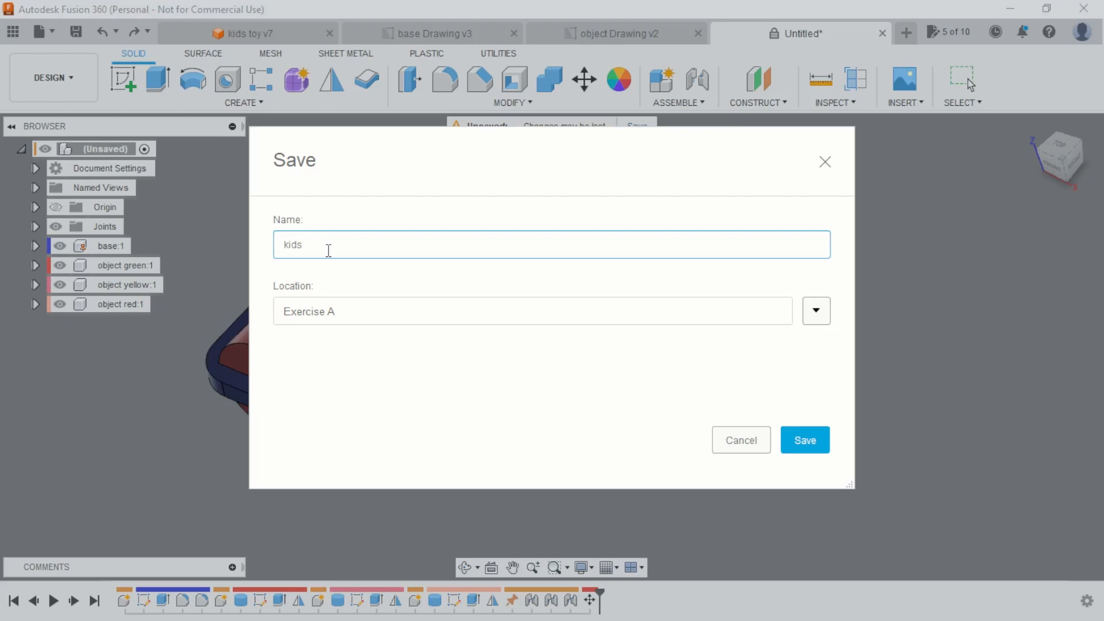
pyautogui.write('kids')
pyautogui.press('Return')
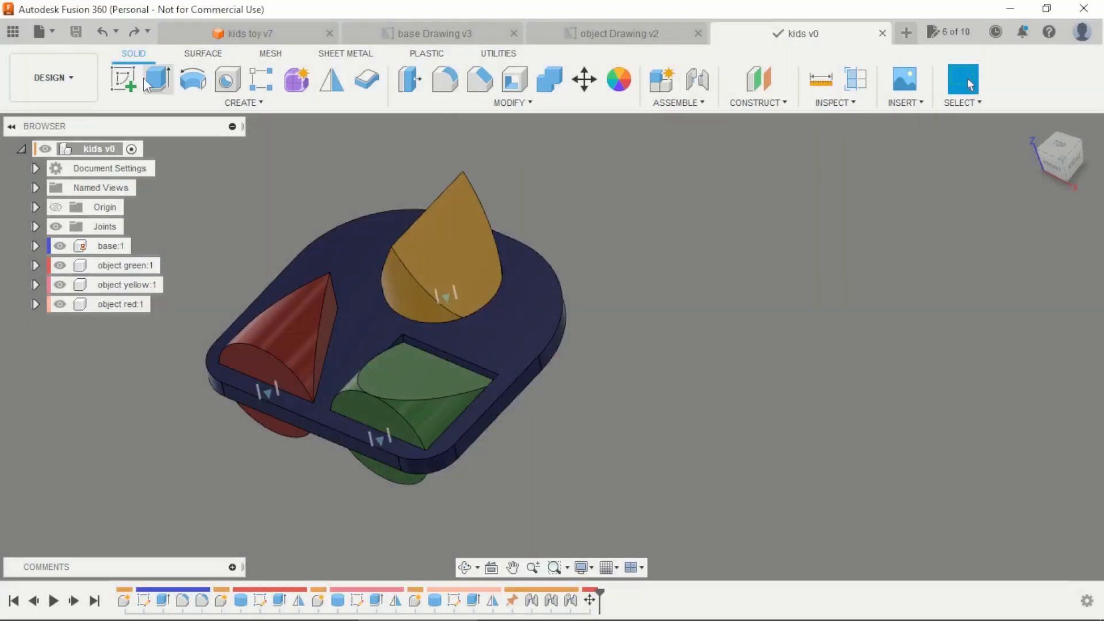
# Create a new drawing from the design on an A4 (297mm x 210mm) sheet, with Contents set to Select
pyautogui.click(63, 77)
pyautogui.click(153, 298)
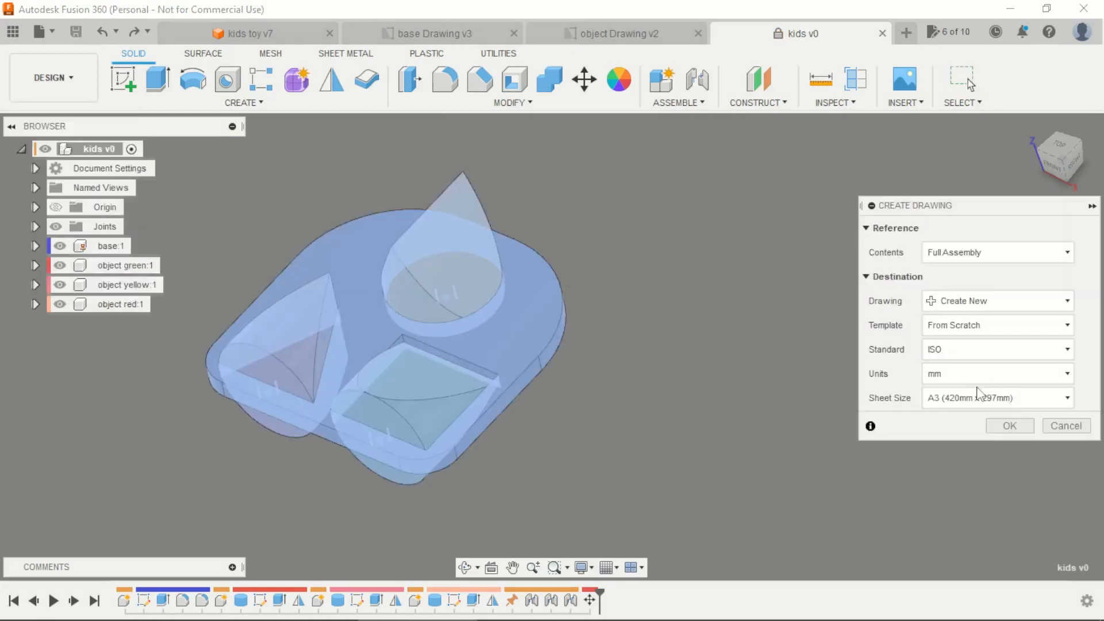
pyautogui.click(958, 403)
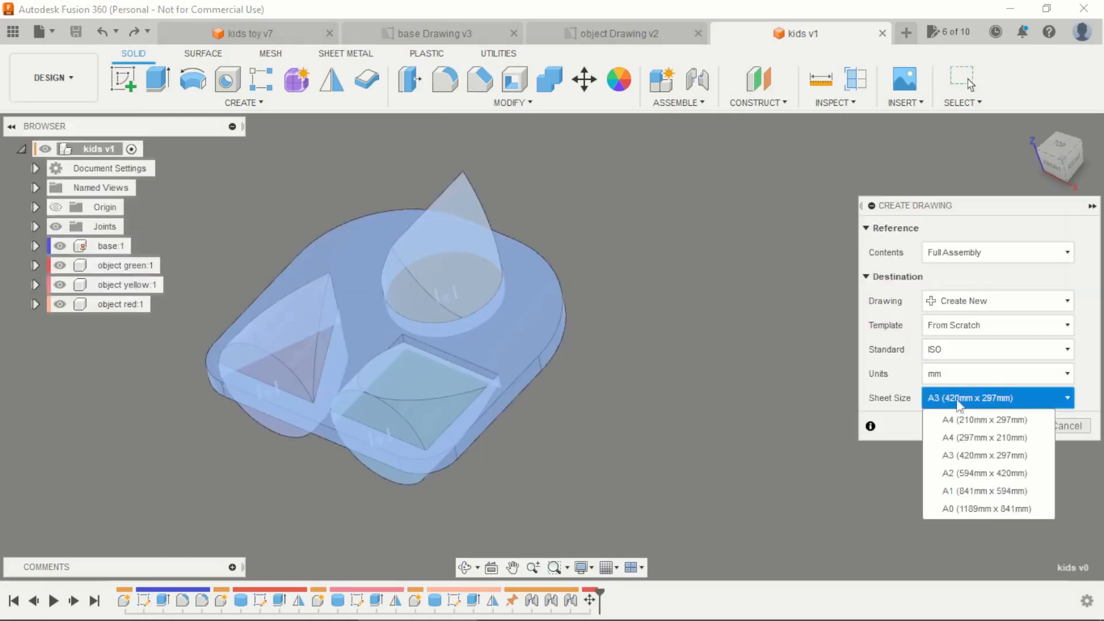
pyautogui.click(963, 437)
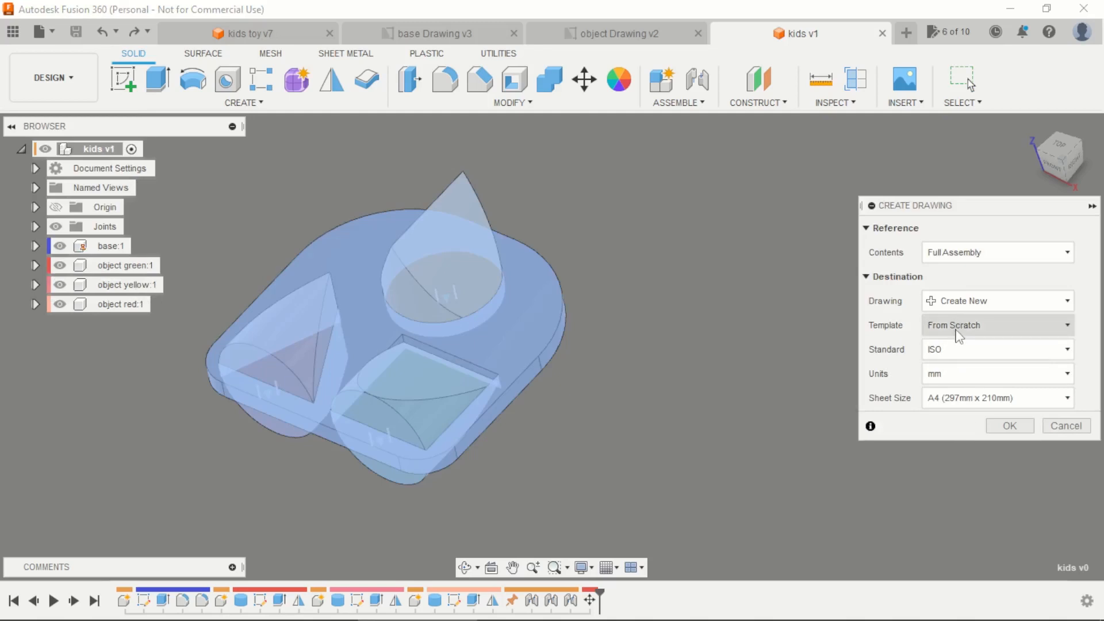
pyautogui.click(981, 253)
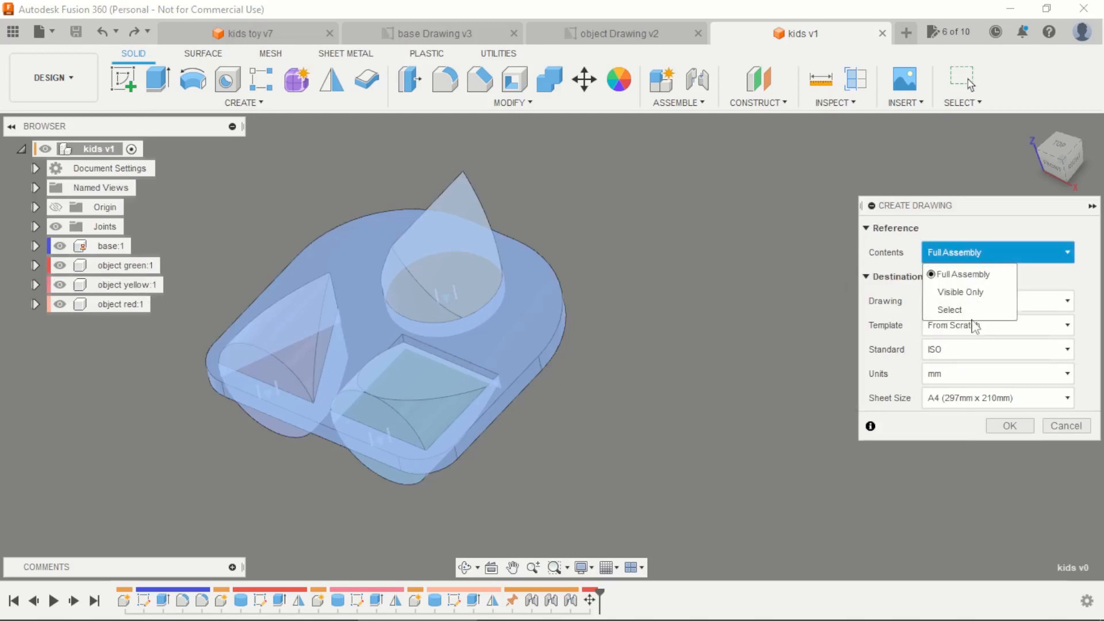
pyautogui.click(966, 309)
pyautogui.click(562, 337)
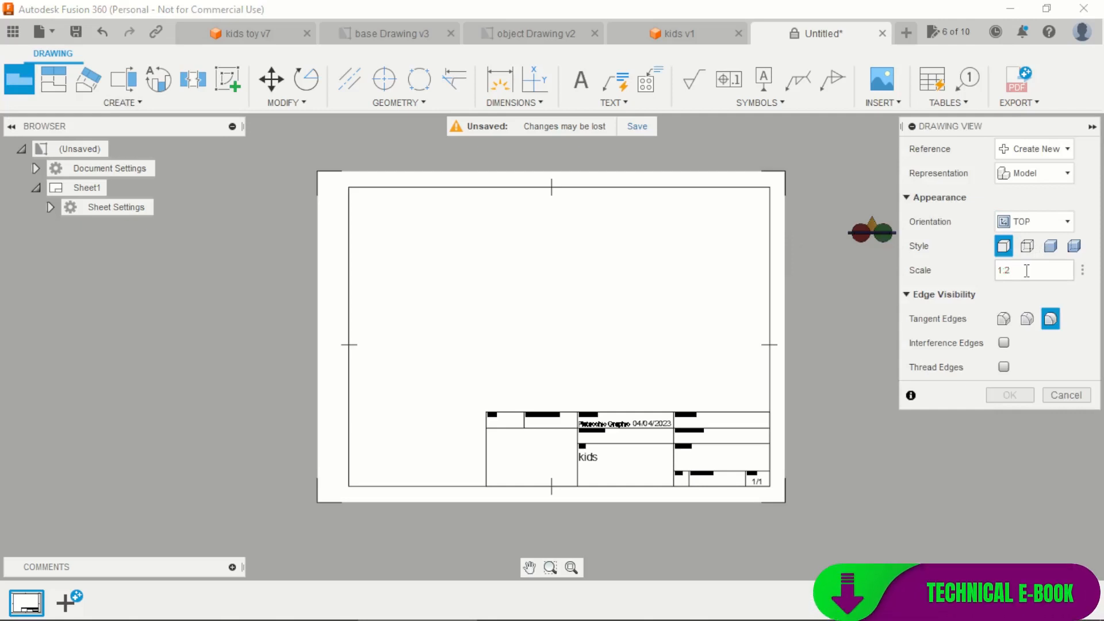
# Place a TOP-oriented base view at 1:2 scale in the upper-left area of the sheet
pyautogui.click(1031, 228)
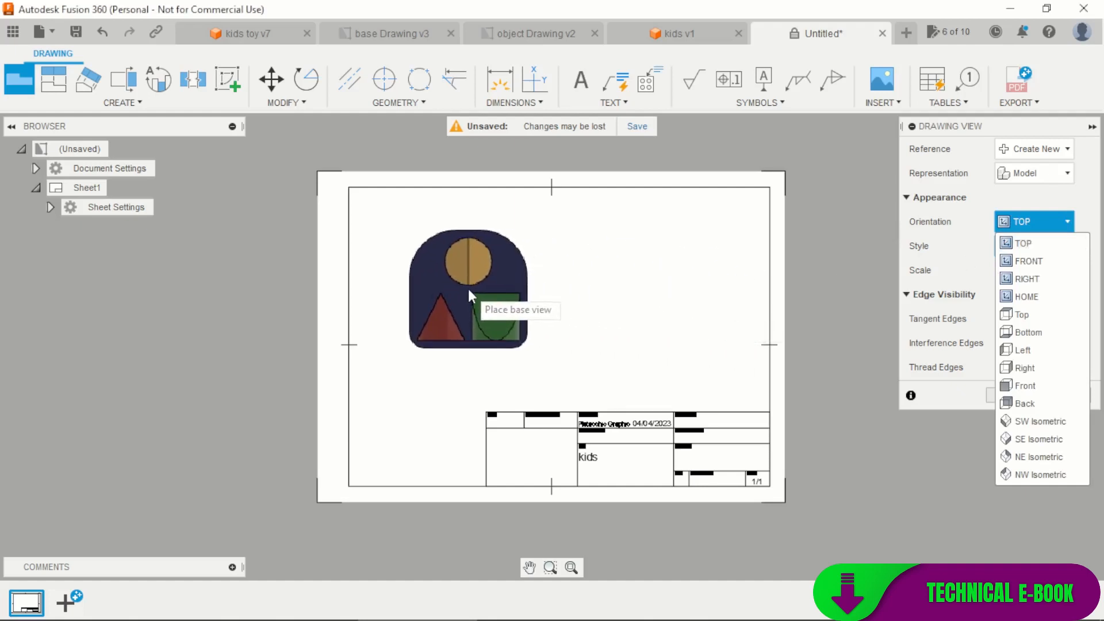
pyautogui.click(471, 294)
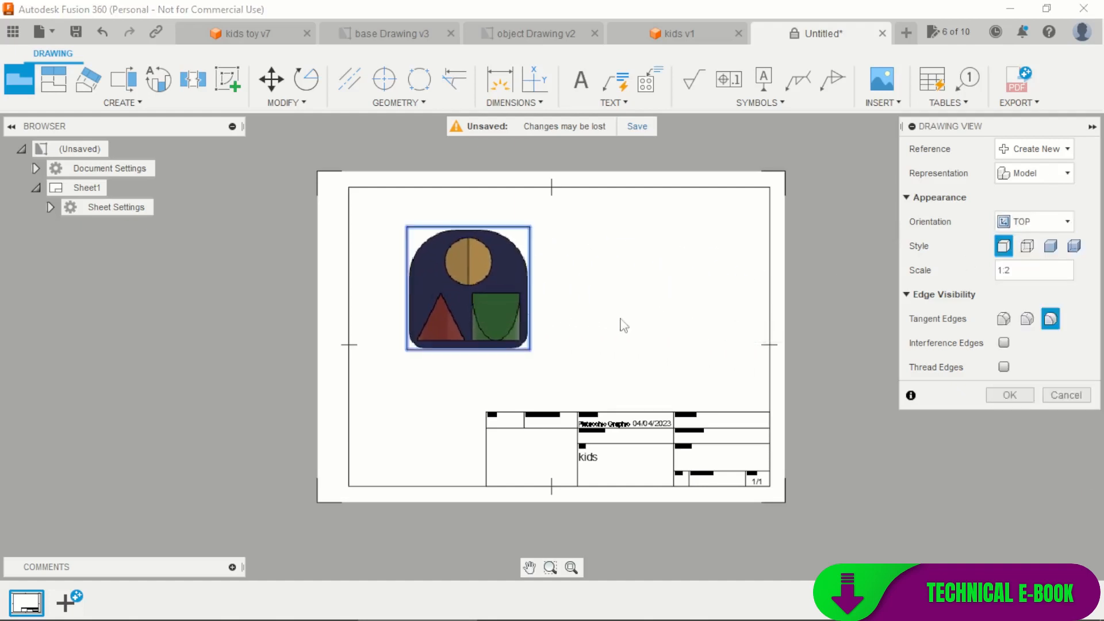
pyautogui.click(1015, 397)
# Exclude the green, yellow and red objects from the drawing, keeping only the base
pyautogui.click(85, 265)
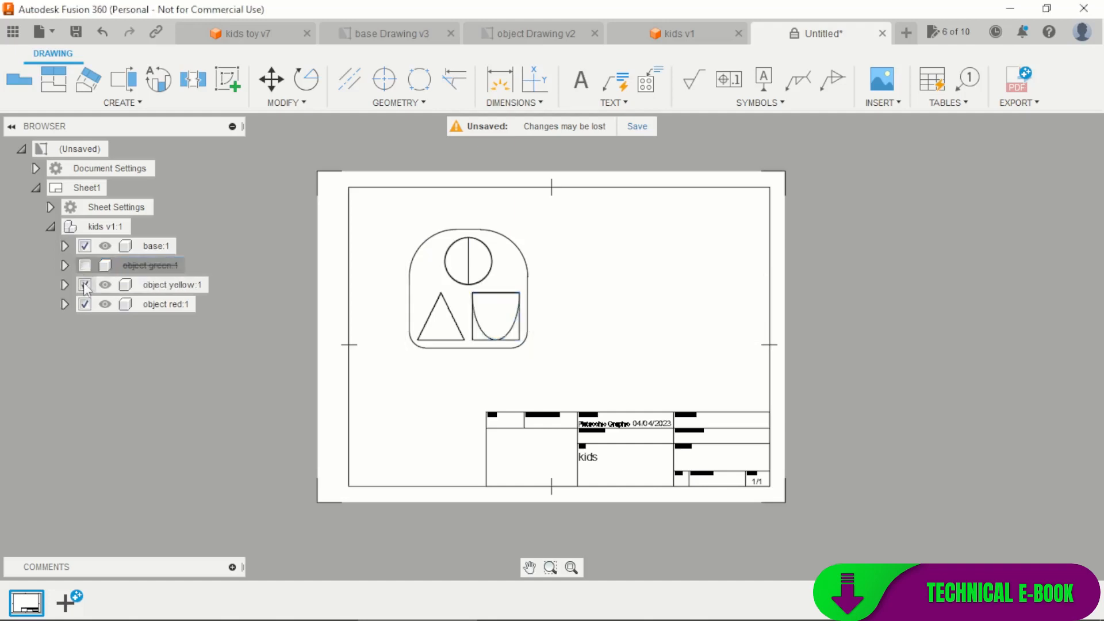
pyautogui.click(85, 285)
pyautogui.click(85, 305)
pyautogui.scroll(4, 518, 310)
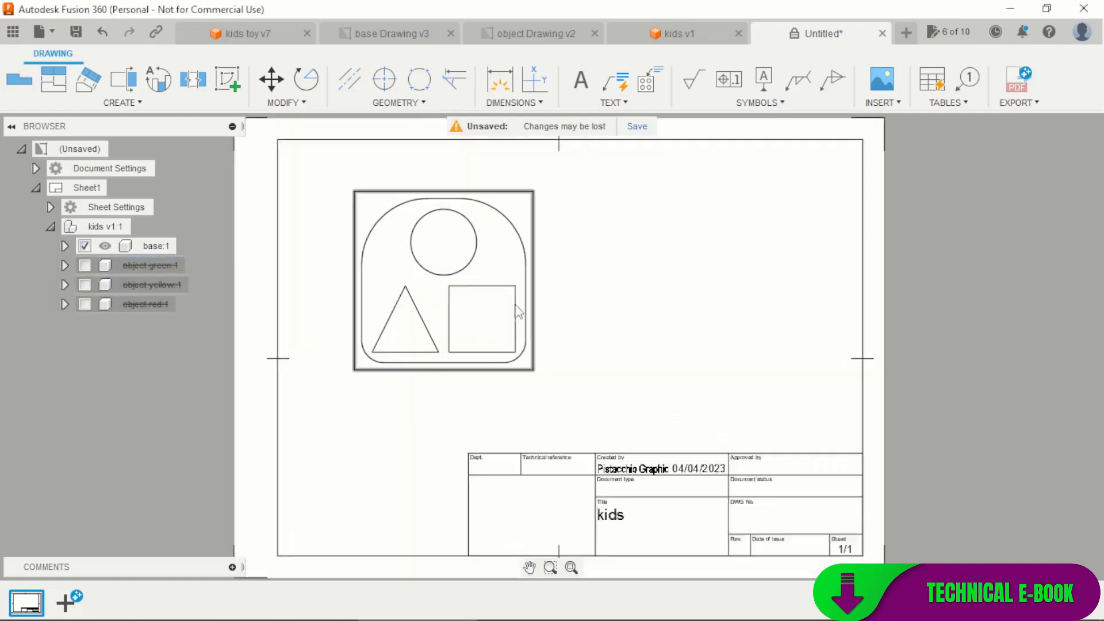
# Dimension the base's overall height, placing the dimension to the left of the view
pyautogui.scroll(-5, 716, 325)
pyautogui.scroll(4, 595, 286)
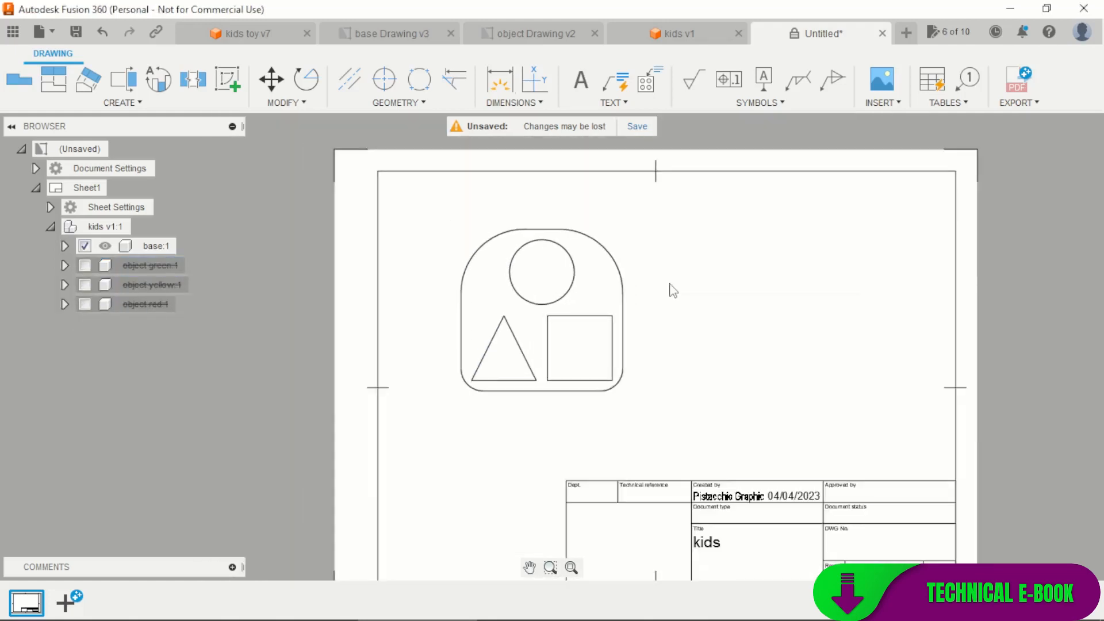
pyautogui.scroll(2, 520, 265)
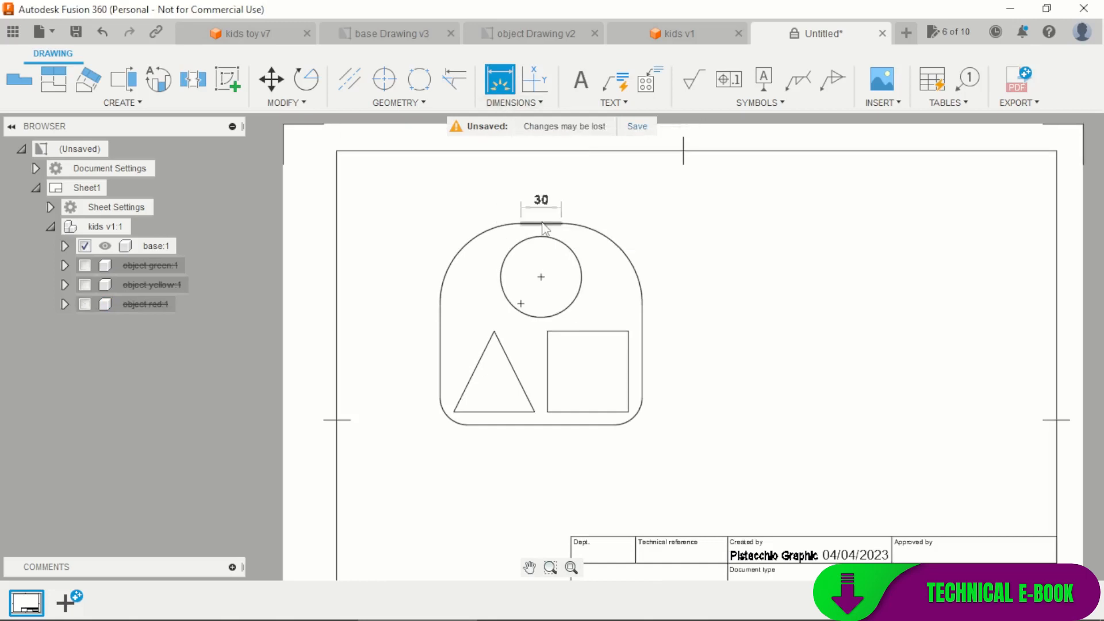
pyautogui.click(546, 426)
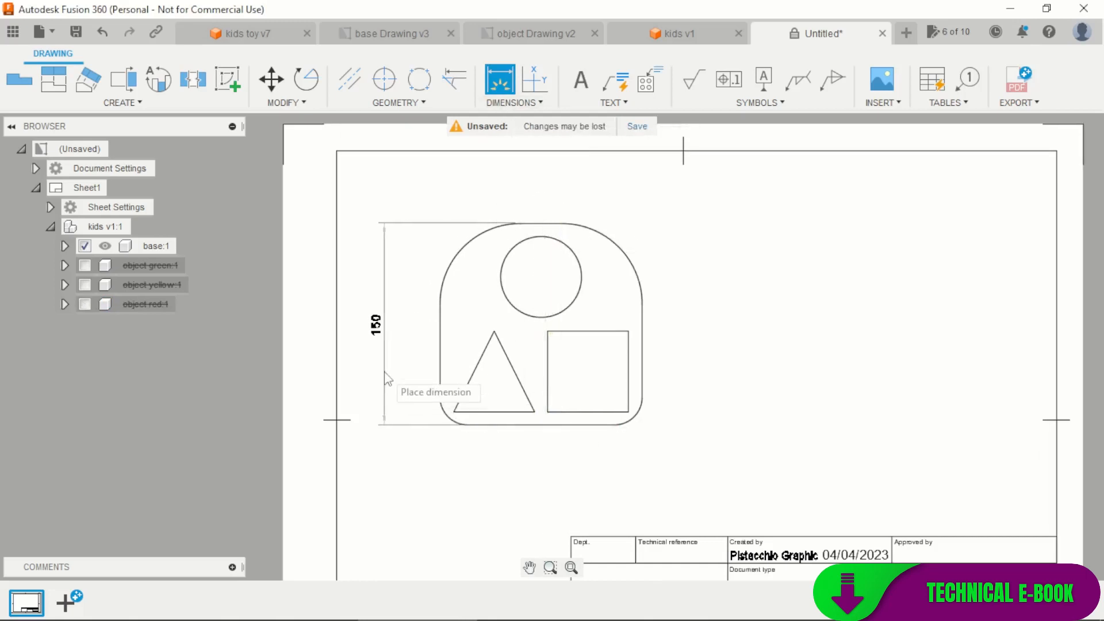
pyautogui.click(396, 383)
# Dimension the base's overall width between its straight side edges, placing the dimension above the view
pyautogui.scroll(2, 435, 378)
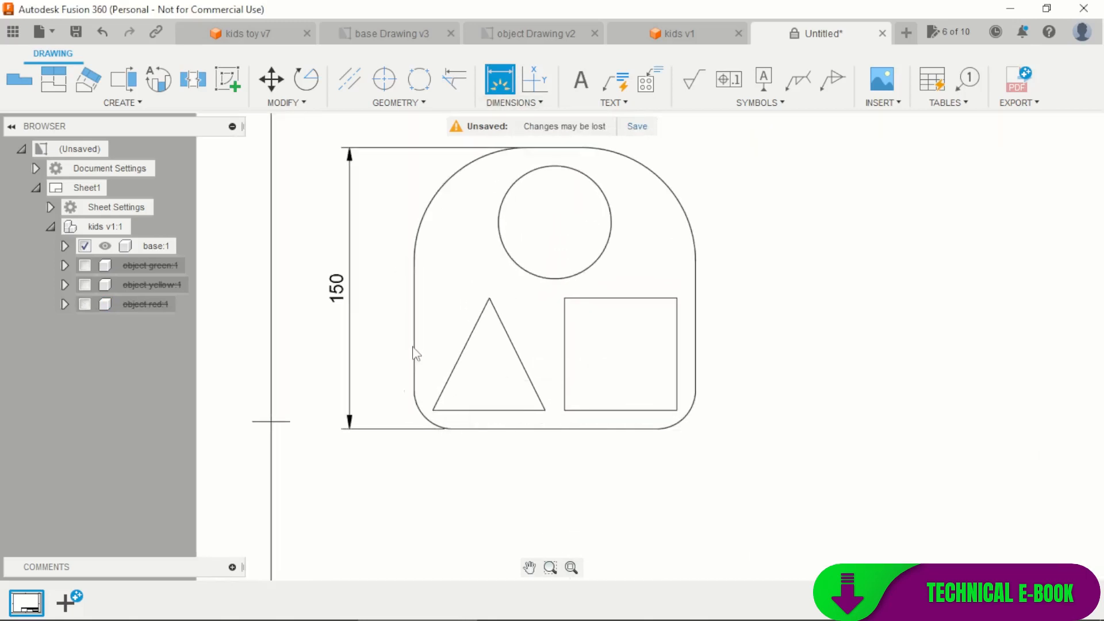
pyautogui.click(416, 354)
pyautogui.click(695, 370)
pyautogui.scroll(-2, 697, 371)
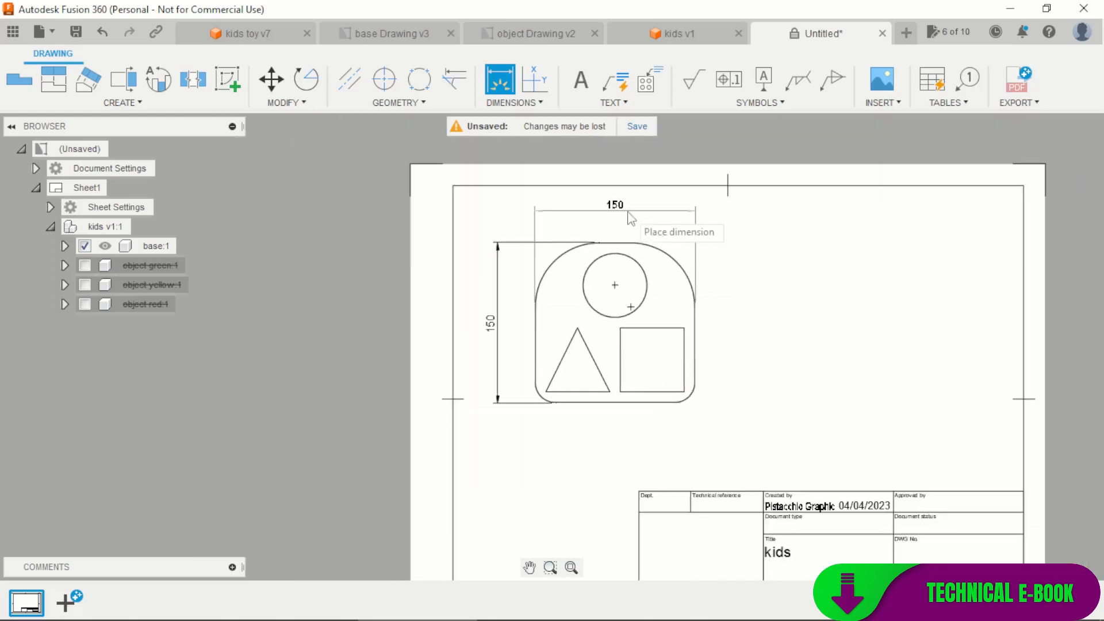
pyautogui.click(630, 211)
# Add a centre mark to the circular cutout
pyautogui.scroll(-1, 702, 246)
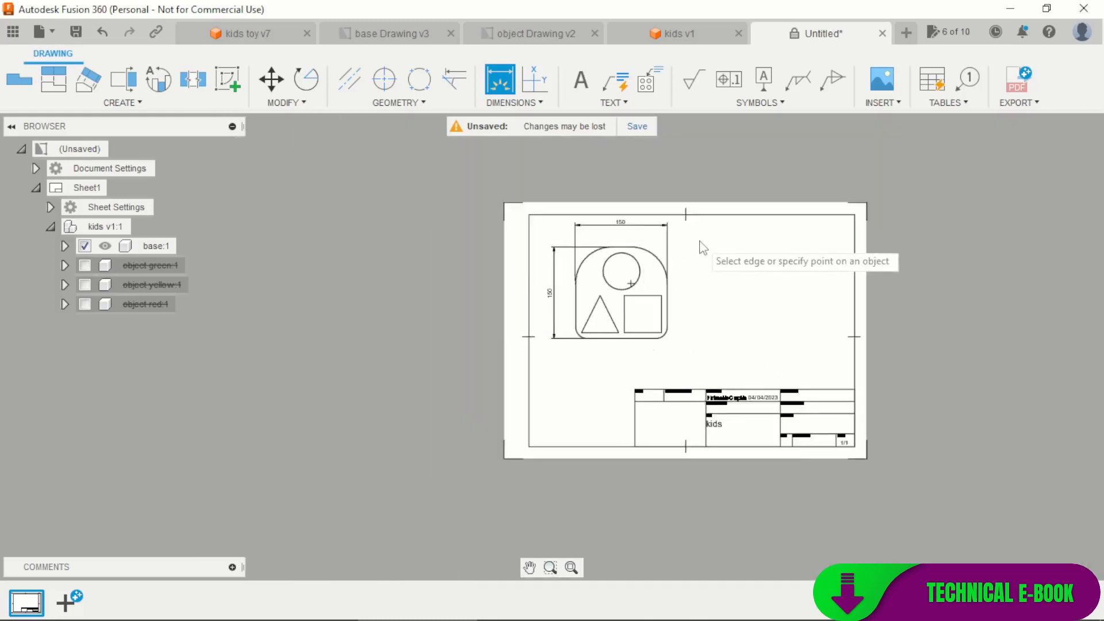
pyautogui.scroll(2, 597, 254)
pyautogui.click(393, 77)
pyautogui.scroll(2, 586, 313)
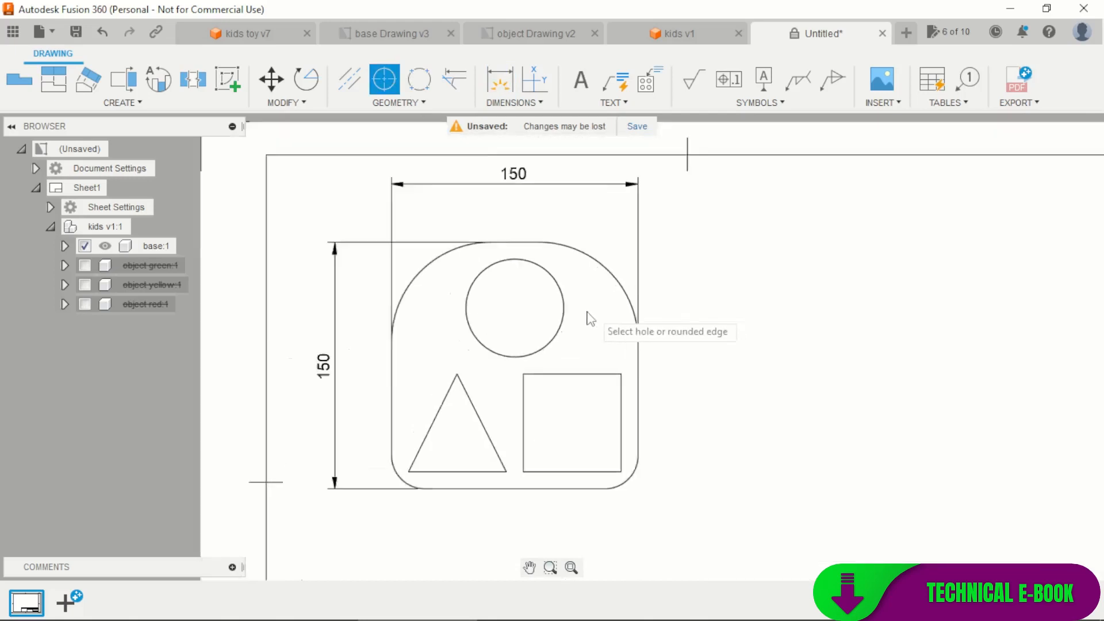
# Dimension the horizontal distance from the circular cutout's centre to the base's right edge, placed below the overall width dimension
pyautogui.press('d')
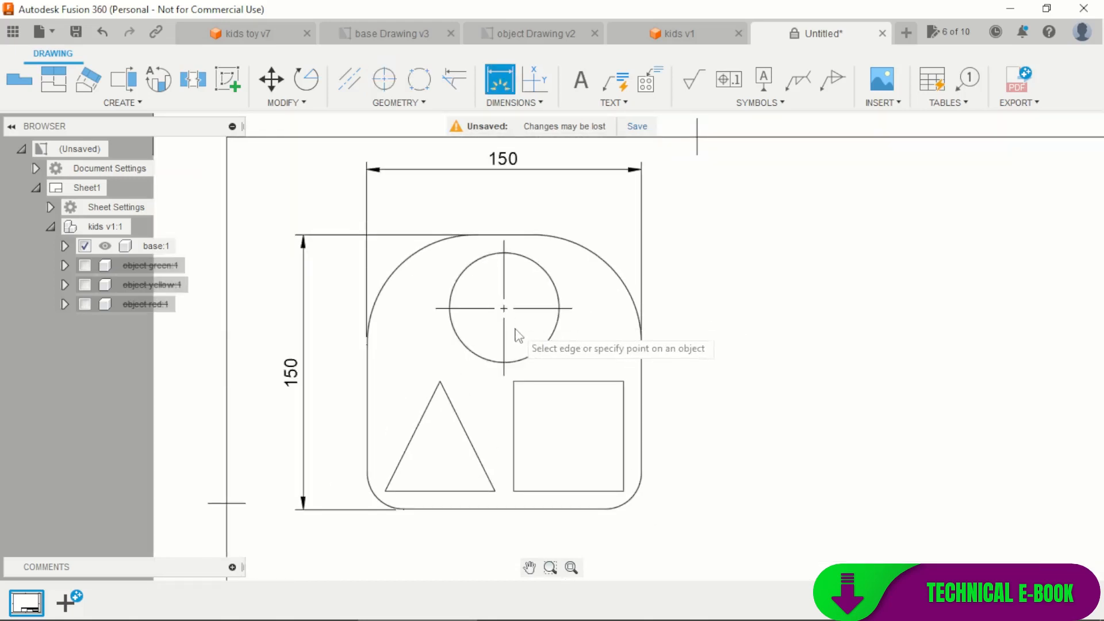
pyautogui.click(505, 282)
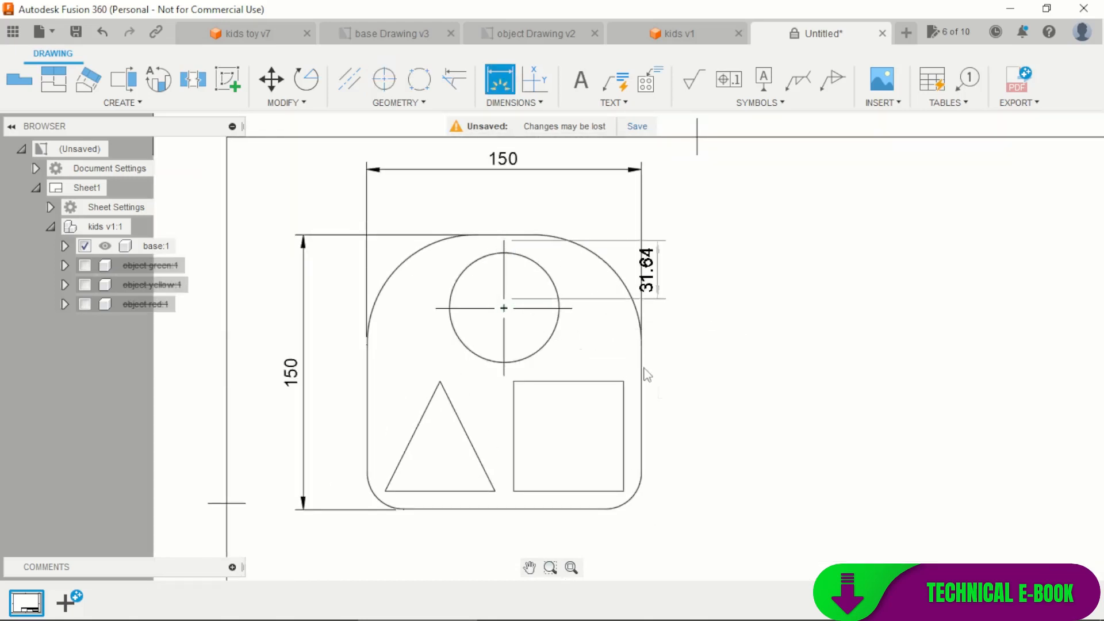
pyautogui.click(641, 369)
pyautogui.scroll(2, 582, 202)
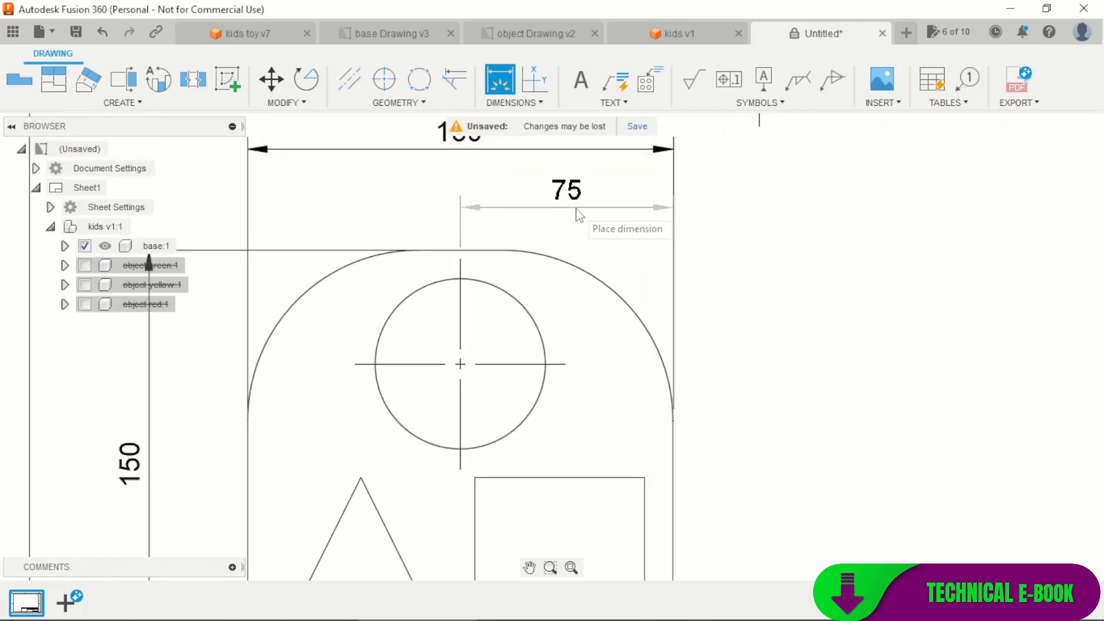
pyautogui.scroll(-3, 578, 213)
pyautogui.click(578, 211)
# Dimension the radius of the base's upper-right corner and add the prefix "2x" to the dimension text
pyautogui.scroll(2, 580, 230)
pyautogui.click(611, 288)
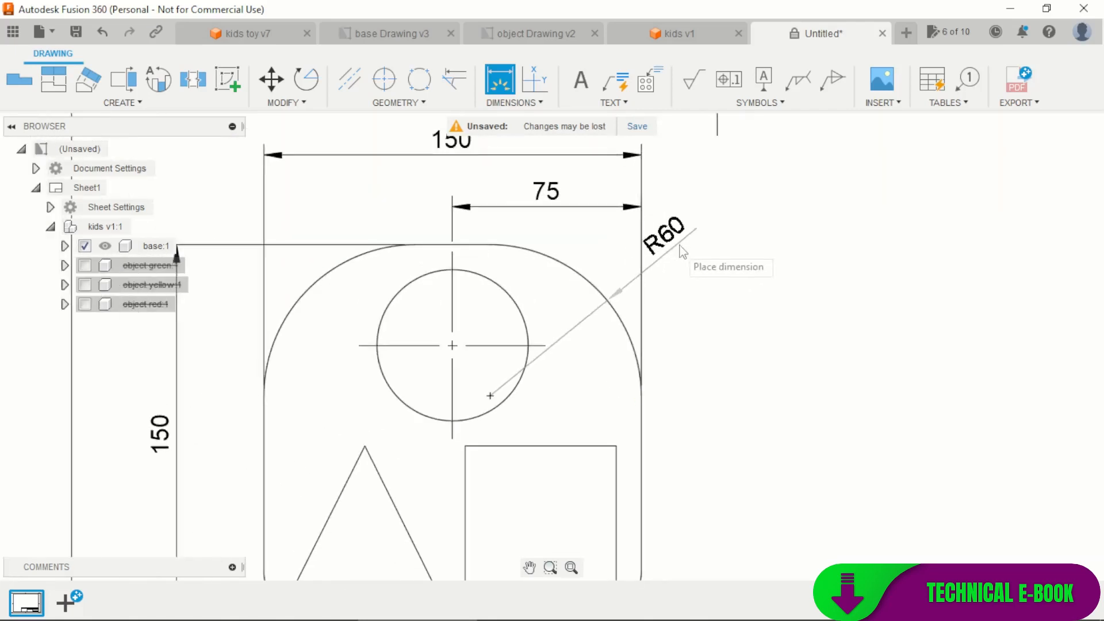
pyautogui.click(721, 213)
pyautogui.press('Escape')
pyautogui.doubleClick(717, 210)
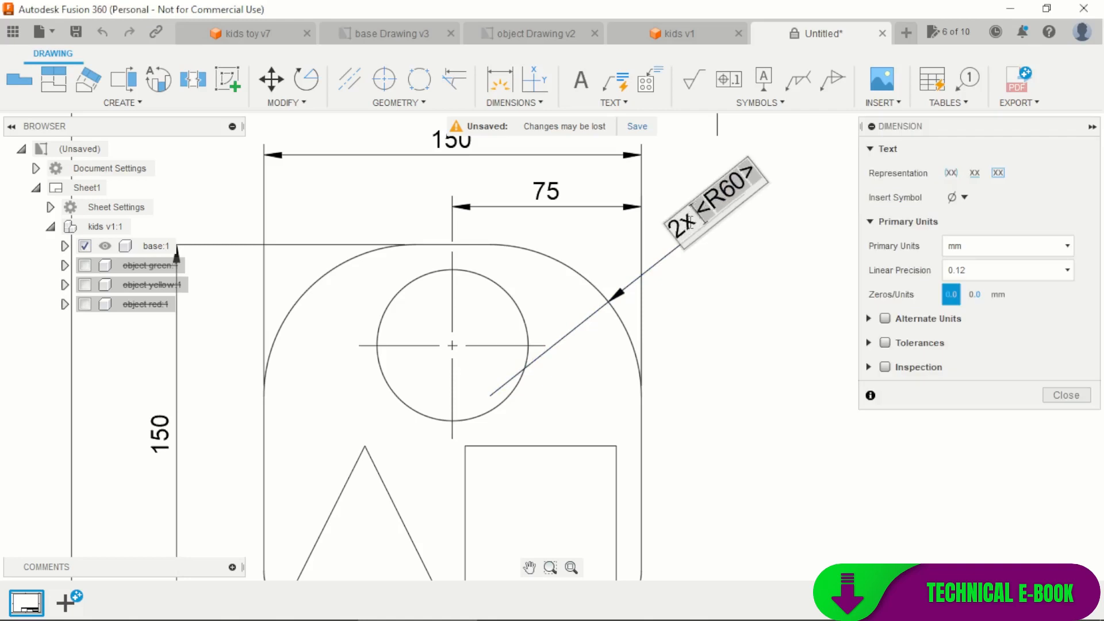
pyautogui.click(819, 289)
# Dimension the circular cutout's diameter, placing the text outside the base to the right
pyautogui.scroll(-5, 718, 313)
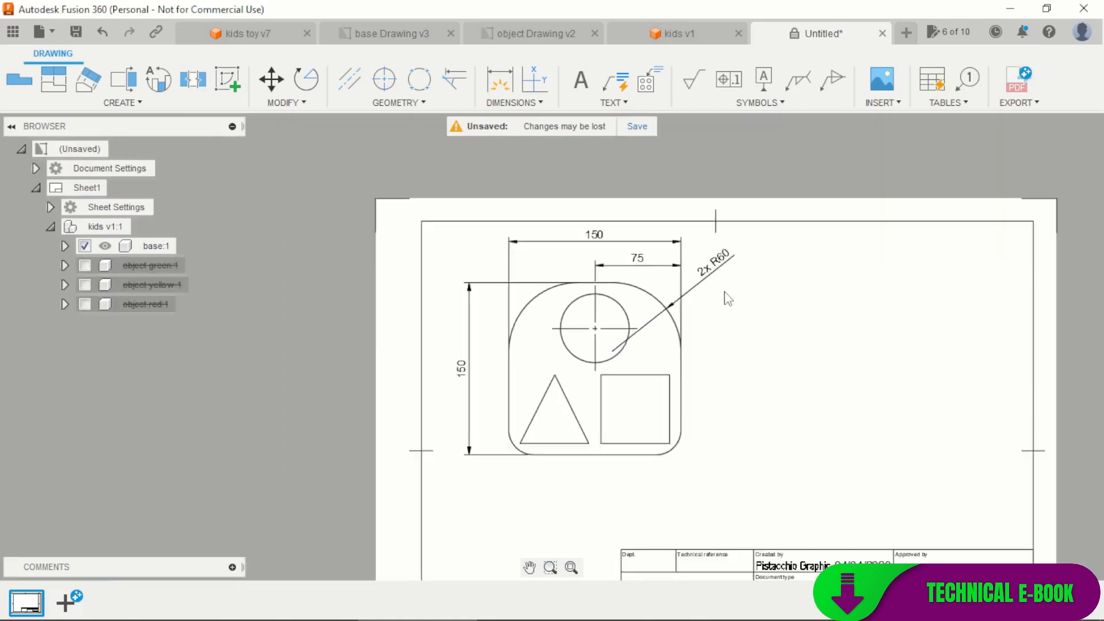
pyautogui.scroll(3, 731, 360)
pyautogui.press('d')
pyautogui.scroll(2, 563, 339)
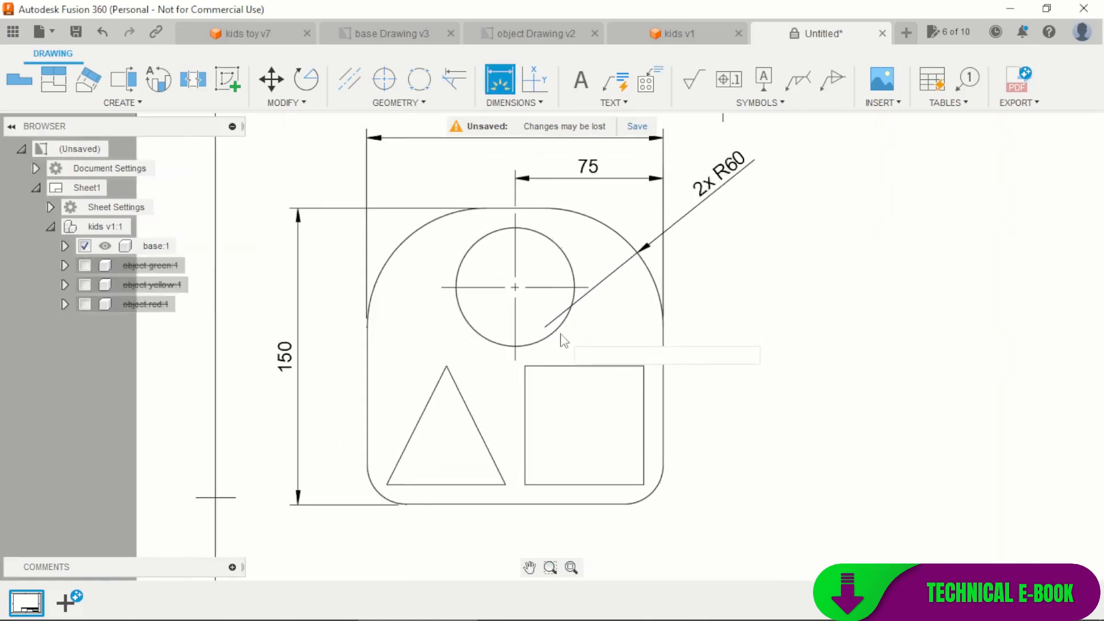
pyautogui.click(559, 332)
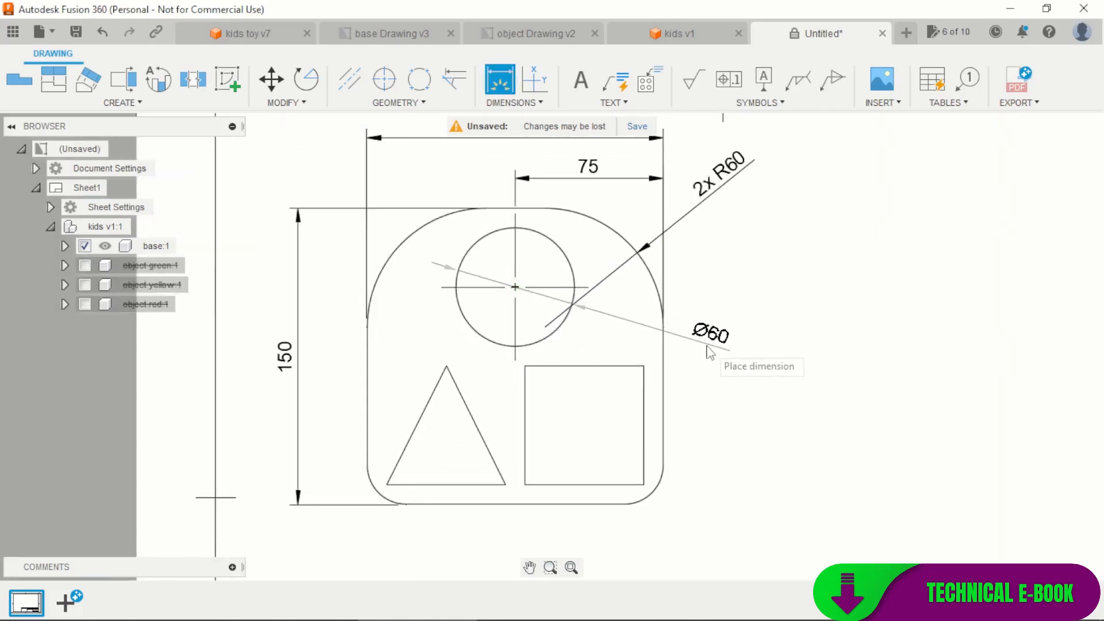
pyautogui.click(709, 356)
# Dimension the gap between the square cutout's right side and the base's right edge
pyautogui.scroll(-3, 716, 313)
pyautogui.scroll(2, 624, 411)
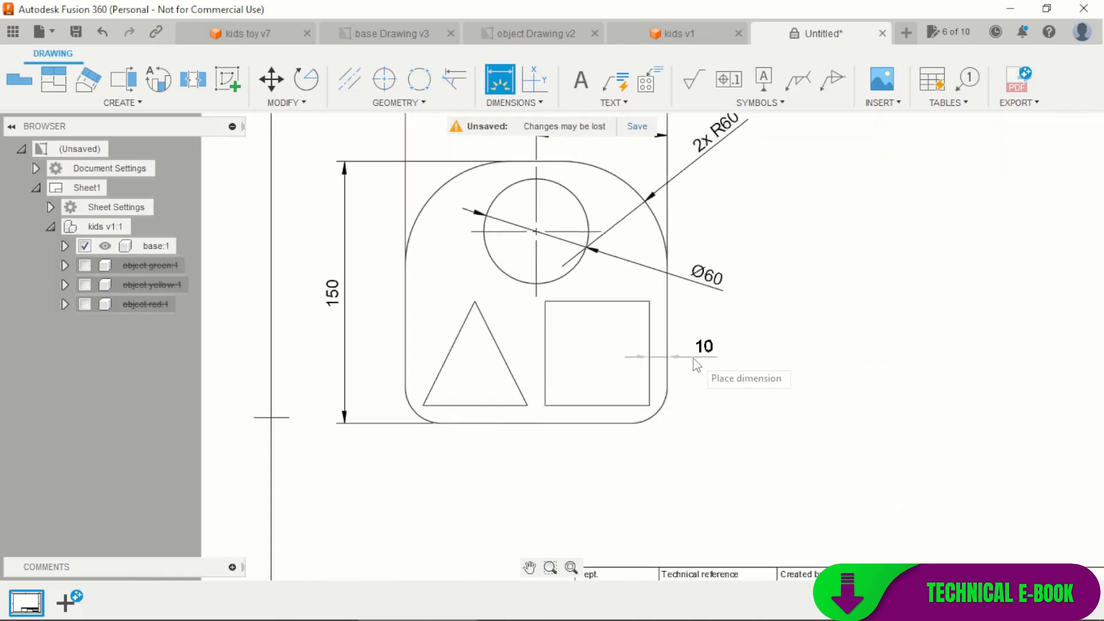
pyautogui.scroll(2, 693, 364)
pyautogui.click(687, 361)
pyautogui.scroll(-3, 685, 360)
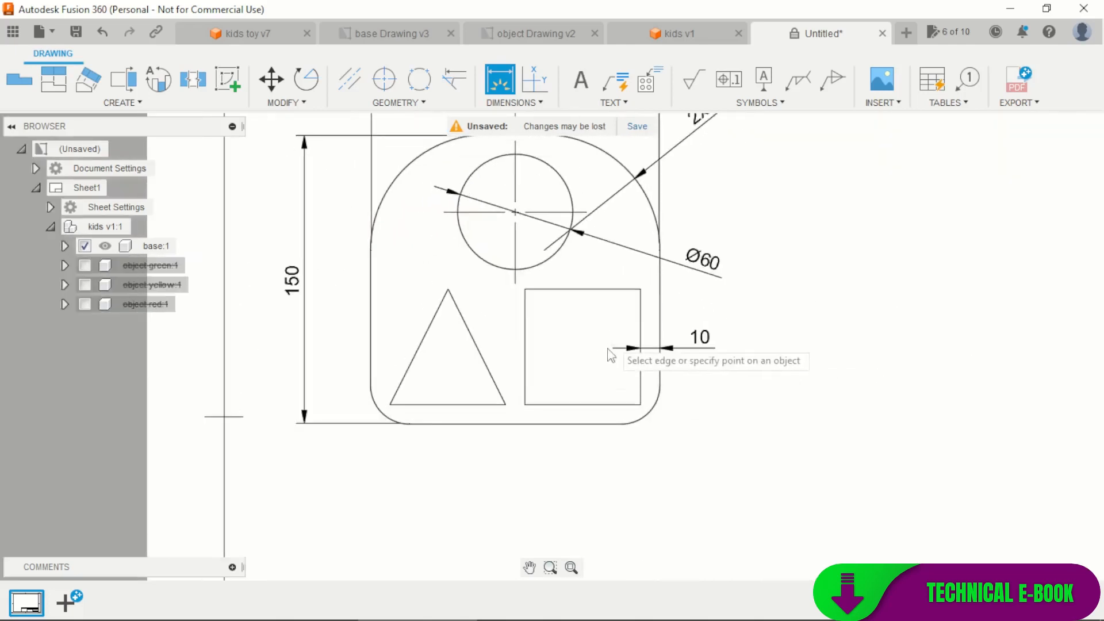
# Dimension the square cutout's width, placing the dimension below the base outline
pyautogui.scroll(-3, 598, 403)
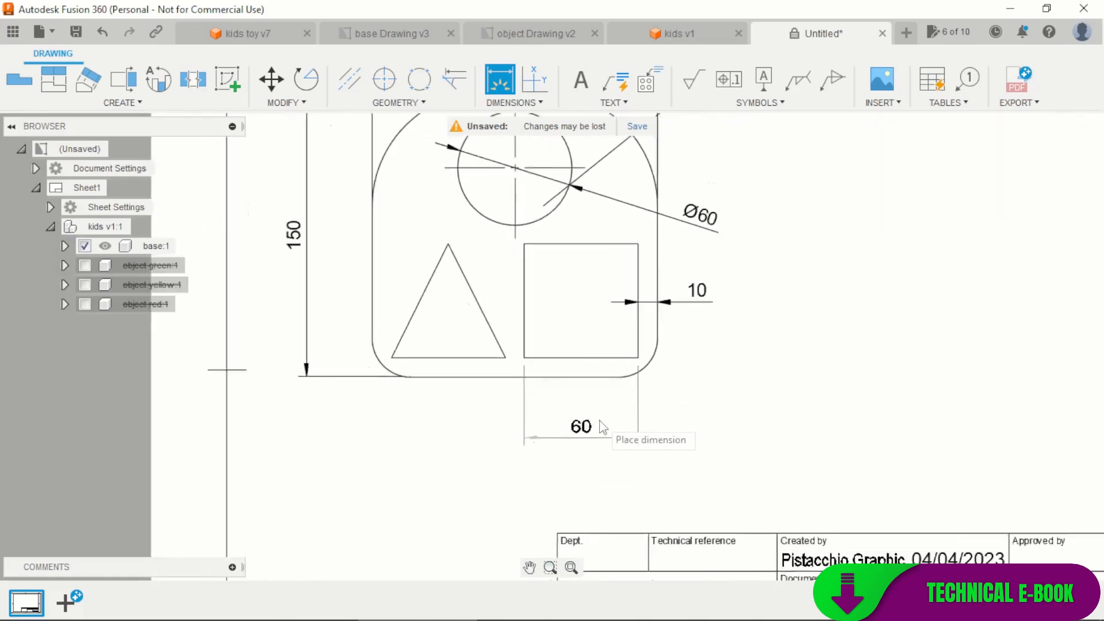
pyautogui.scroll(4, 593, 423)
pyautogui.scroll(2, 596, 421)
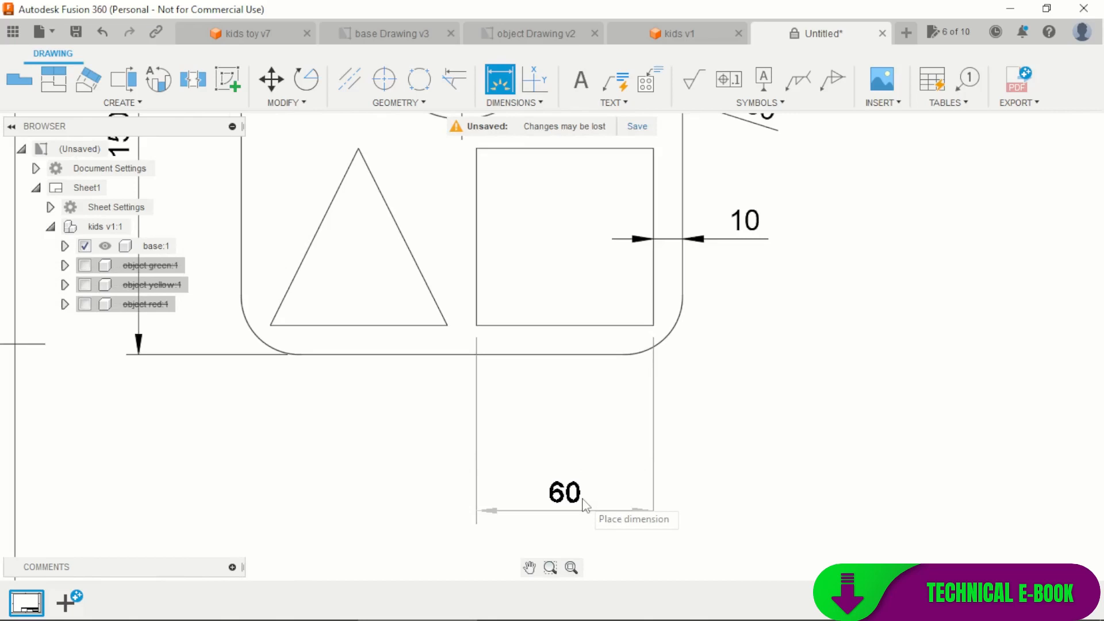
pyautogui.click(586, 502)
# Dimension the vertical gap between the square cutout's bottom side and the base's bottom edge
pyautogui.scroll(1, 577, 381)
pyautogui.click(579, 325)
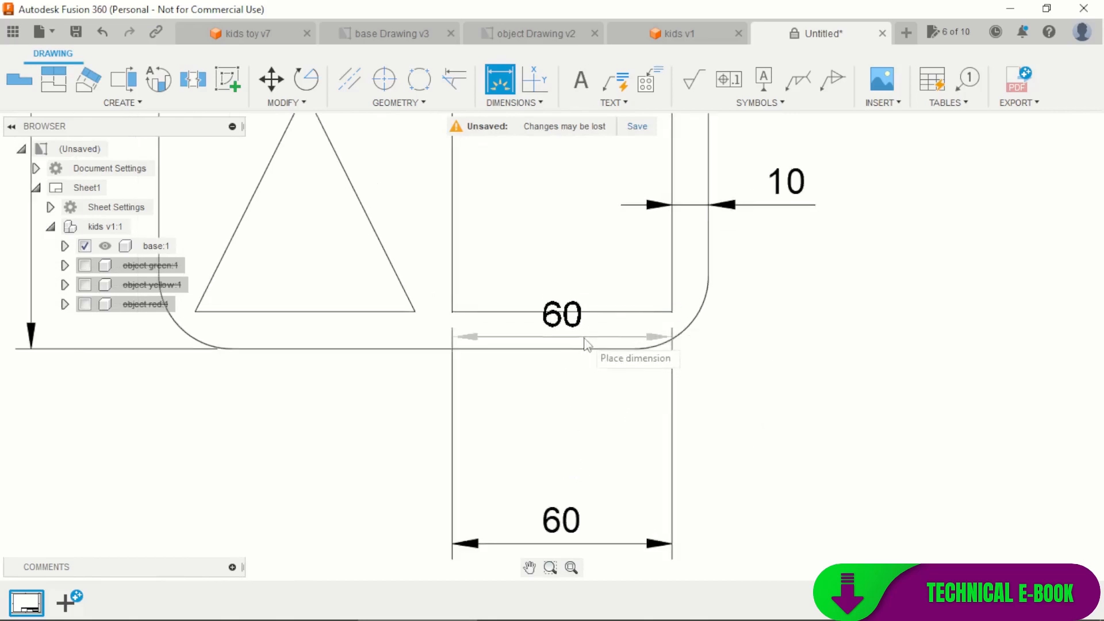
pyautogui.click(562, 371)
pyautogui.scroll(-3, 604, 345)
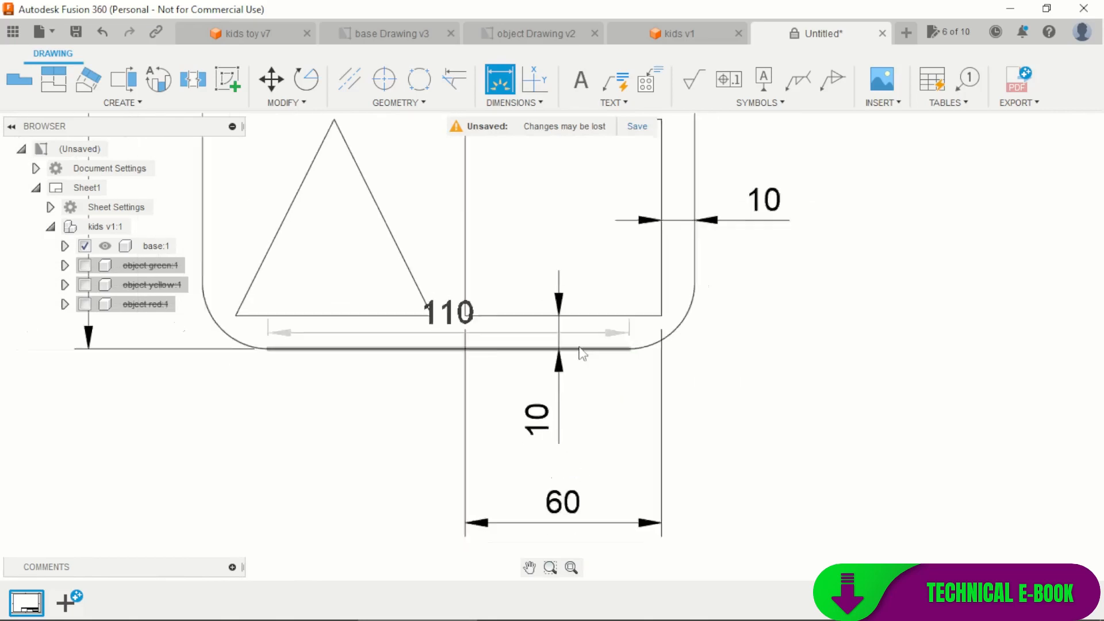
# Dimension the radius of the base's lower-right corner and add the prefix "2x" to the dimension text
pyautogui.scroll(2, 622, 328)
pyautogui.scroll(1, 633, 370)
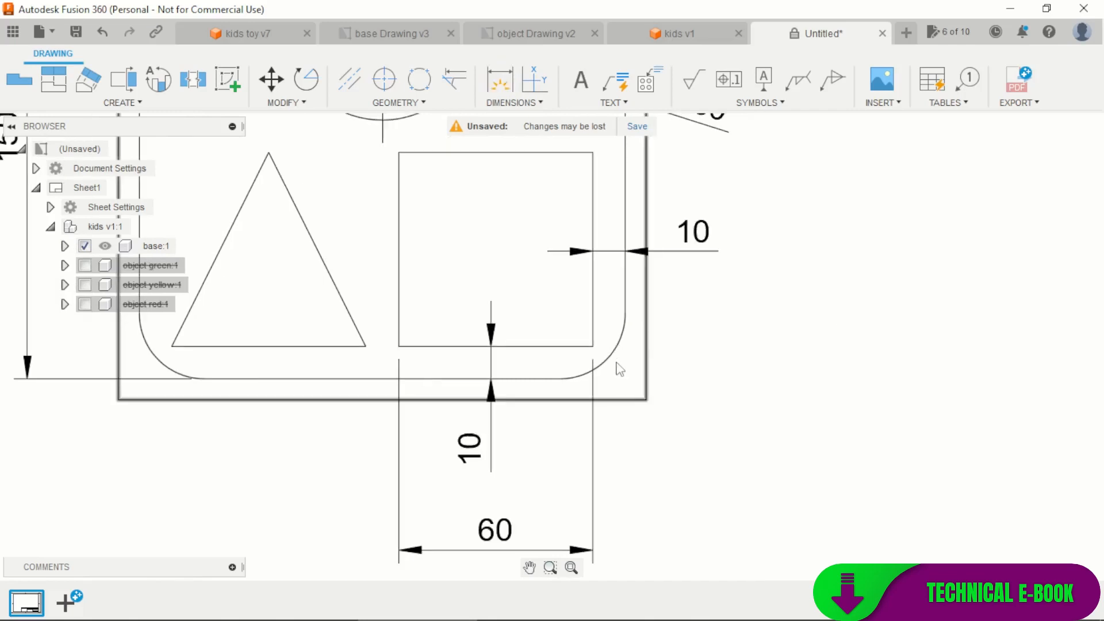
pyautogui.click(617, 363)
pyautogui.click(672, 410)
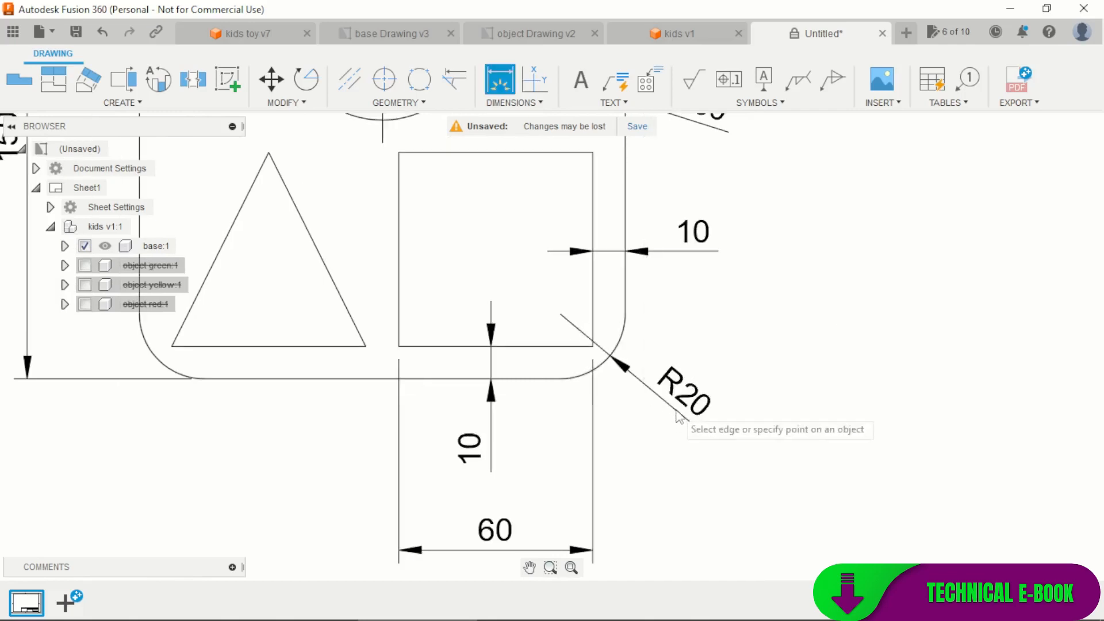
pyautogui.press('Escape')
pyautogui.doubleClick(674, 400)
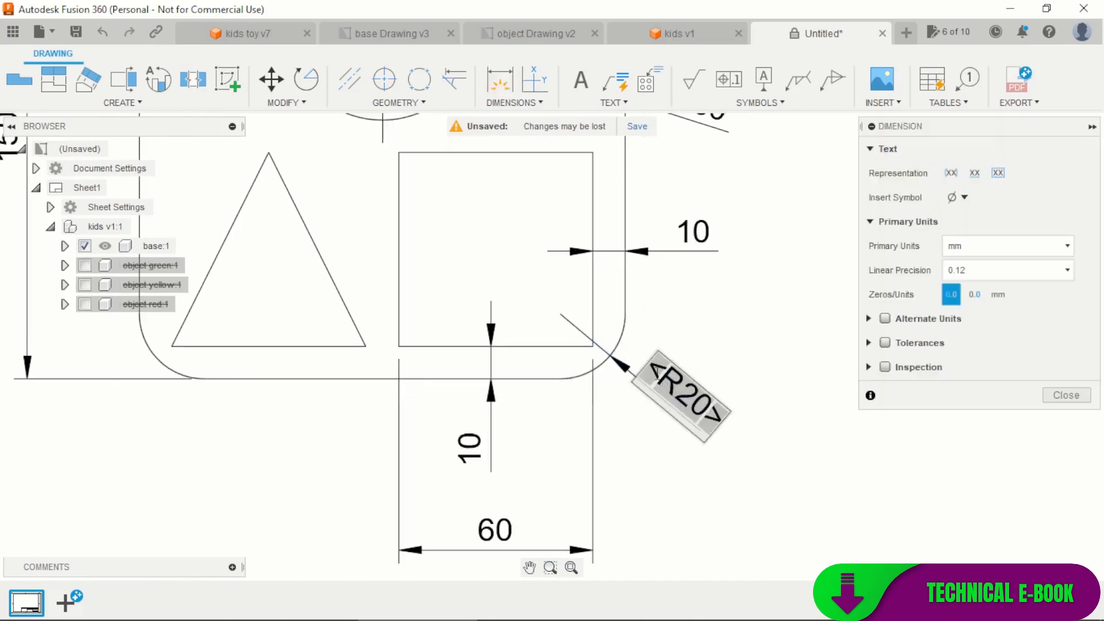
pyautogui.write('2x')
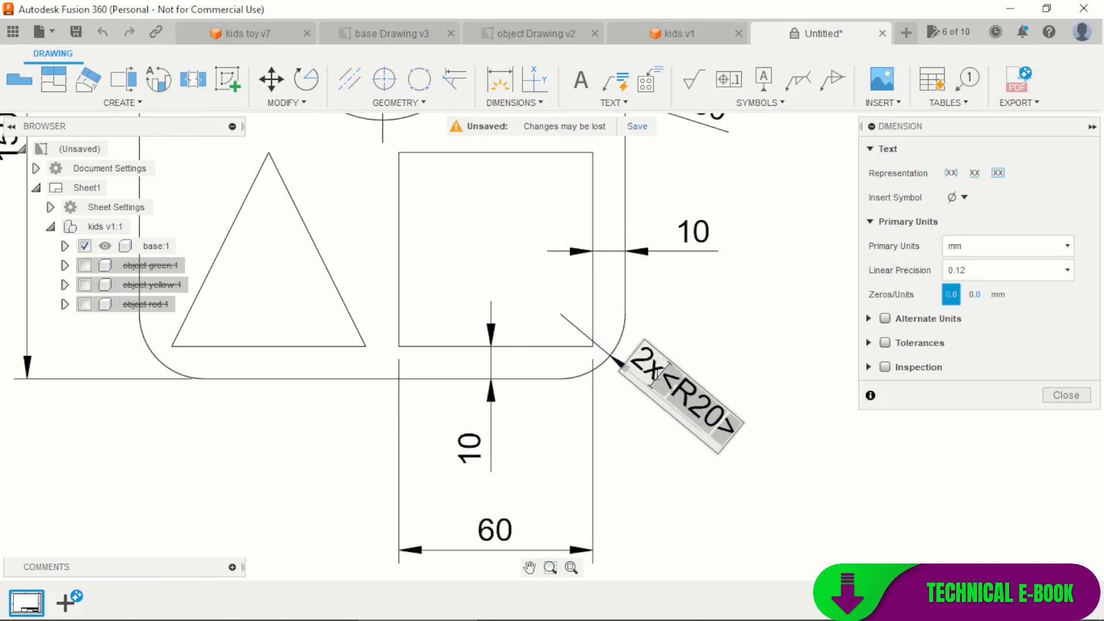
pyautogui.click(717, 340)
pyautogui.scroll(-5, 717, 341)
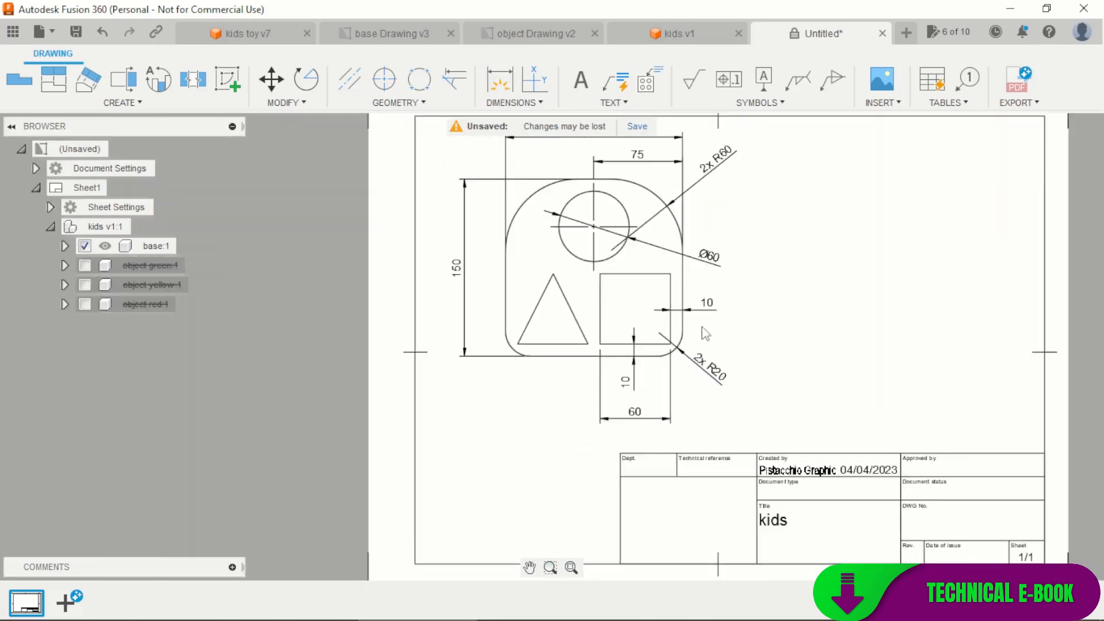
# Dimension the width of the triangular cutout's bottom side, placing the dimension below the base
pyautogui.scroll(3, 517, 391)
pyautogui.press('d')
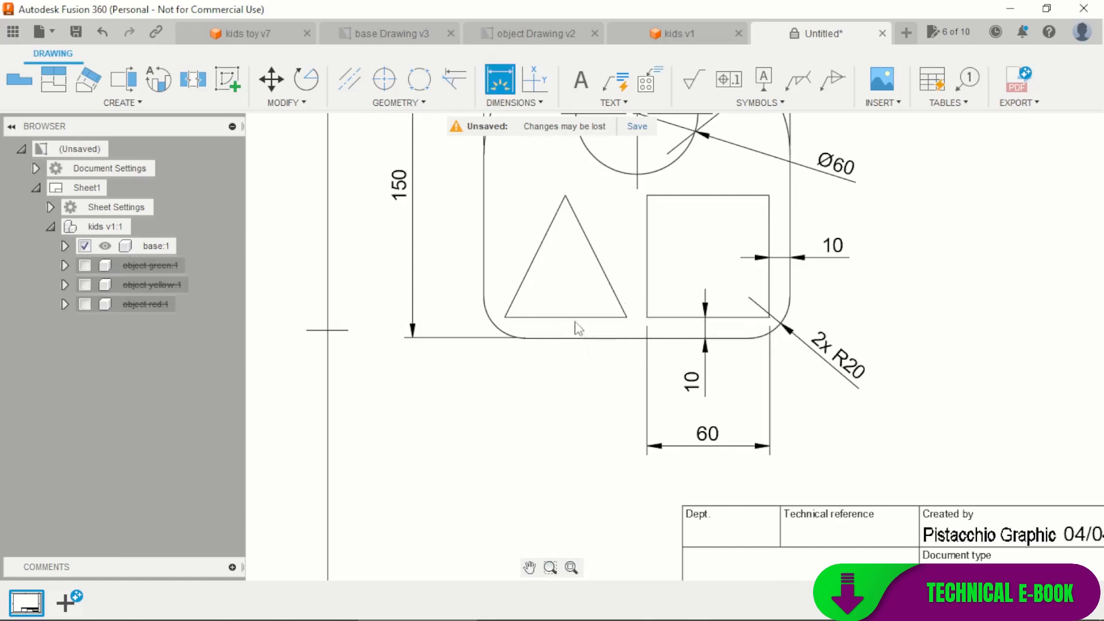
pyautogui.click(574, 318)
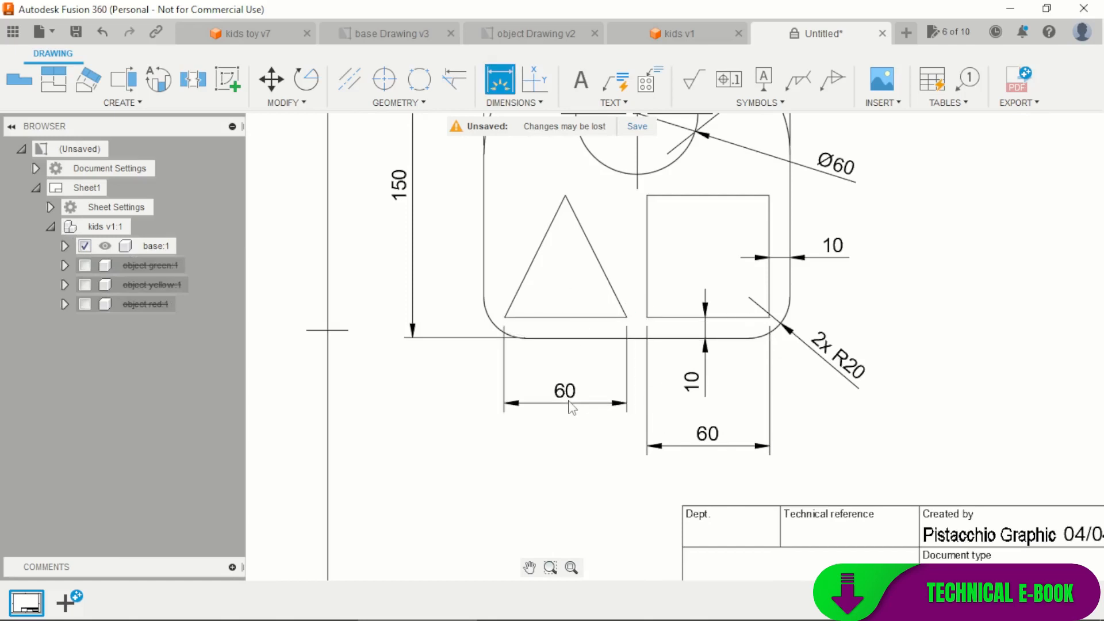
pyautogui.scroll(3, 578, 315)
# Dimension the triangular cutout's height from its bottom side to its apex, placed between the base and the overall height dimension
pyautogui.click(578, 316)
pyautogui.scroll(-3, 606, 363)
pyautogui.scroll(2, 575, 212)
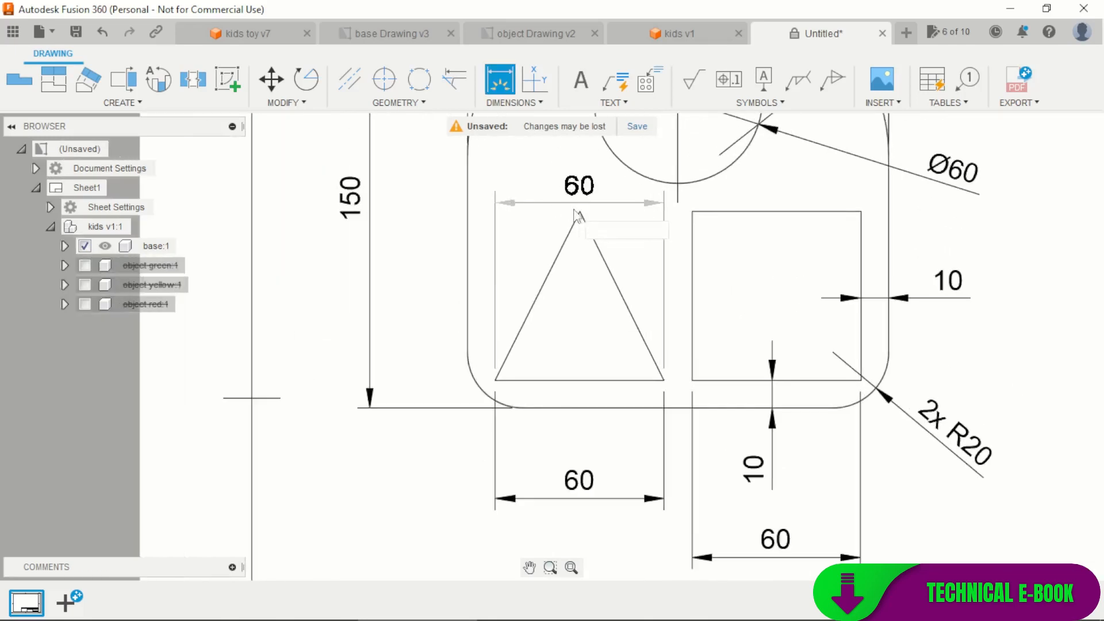
pyautogui.click(578, 213)
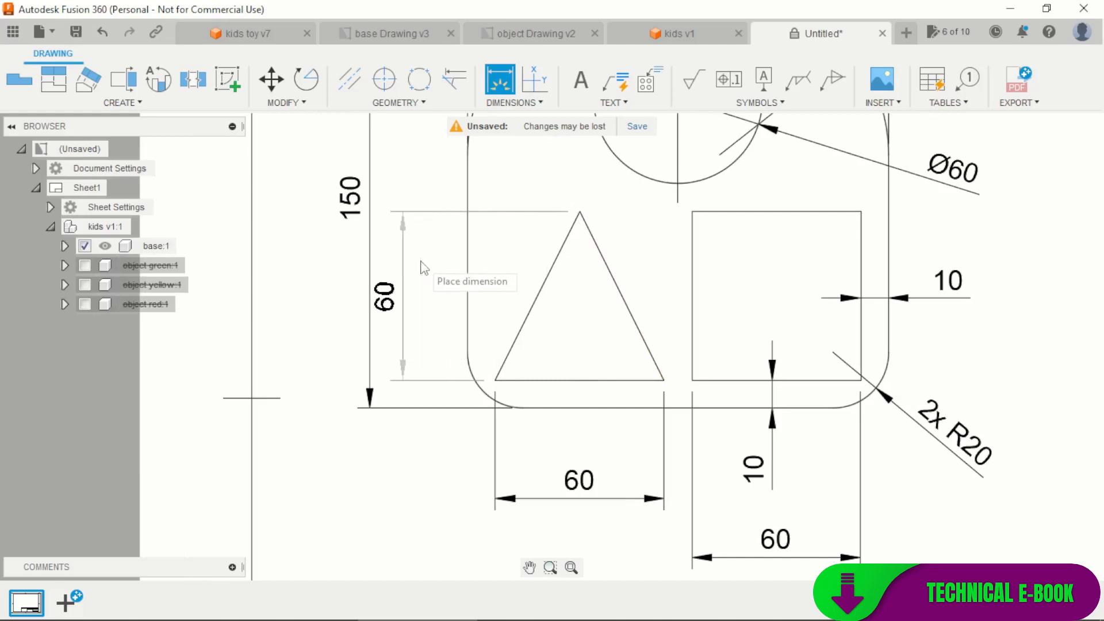
pyautogui.click(421, 263)
# Dimension the horizontal gap between the triangular cutout's lower-left corner and the base's left edge
pyautogui.scroll(4, 475, 365)
pyautogui.click(499, 392)
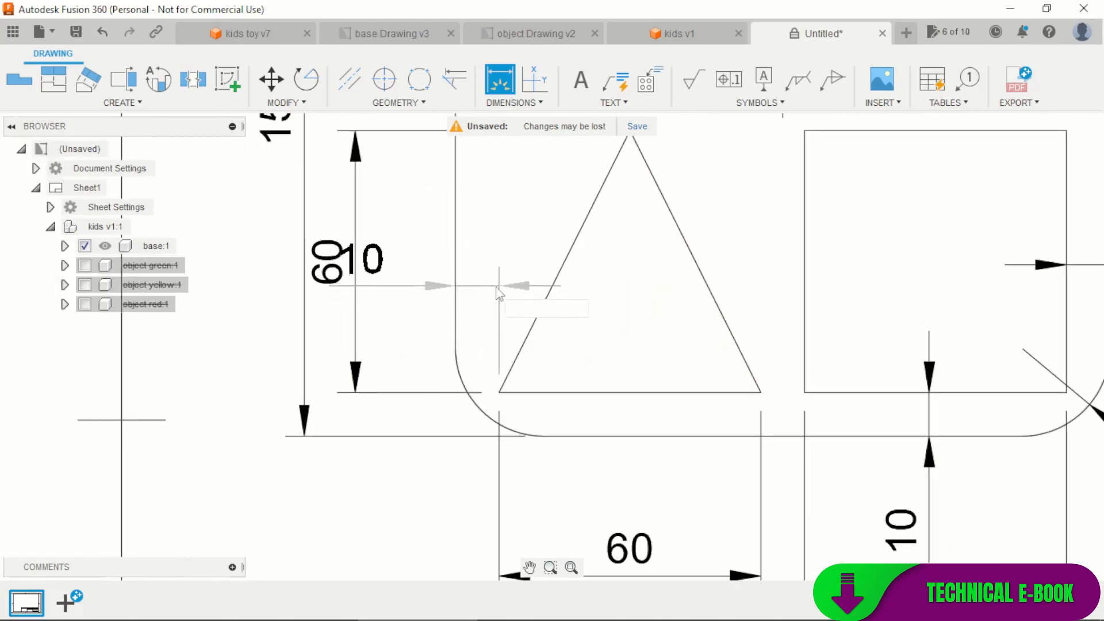
pyautogui.click(494, 290)
pyautogui.scroll(-5, 495, 305)
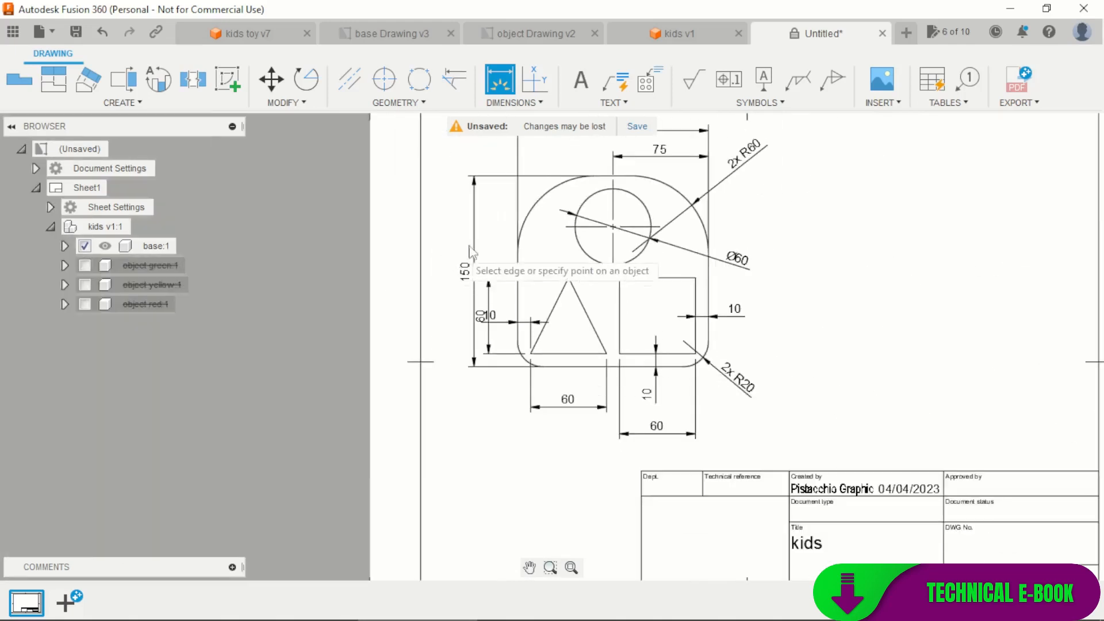
# Move the overall height dimension and the triangle's height dimension farther left to clear the overlapping gap dimension text
pyautogui.scroll(3, 492, 248)
pyautogui.press('Escape')
pyautogui.click(452, 285)
pyautogui.click(451, 285)
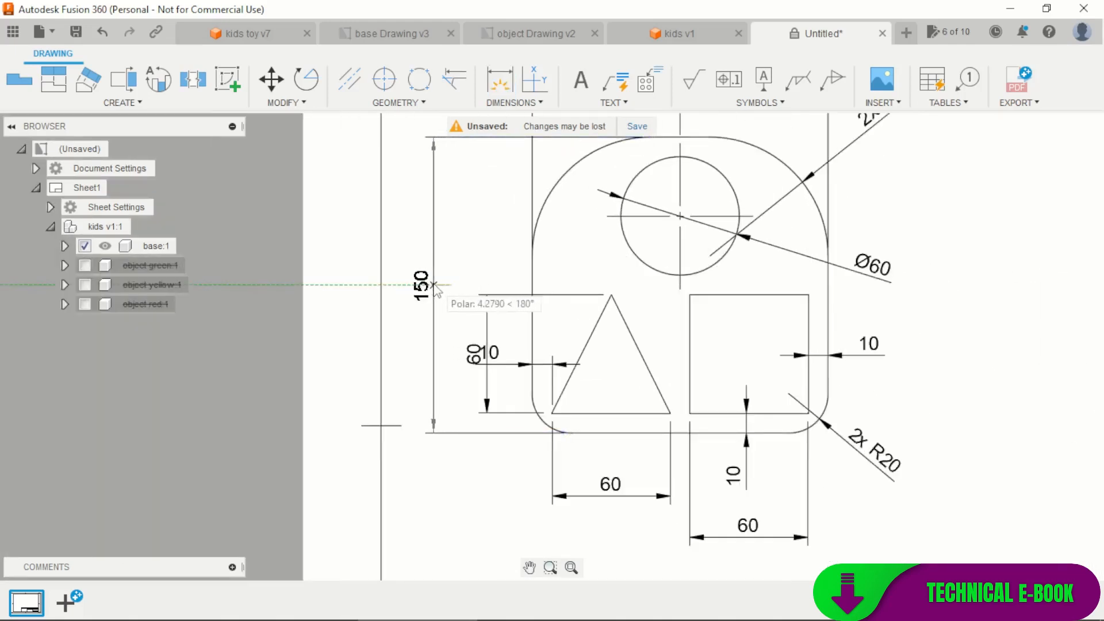
pyautogui.click(434, 284)
pyautogui.click(493, 355)
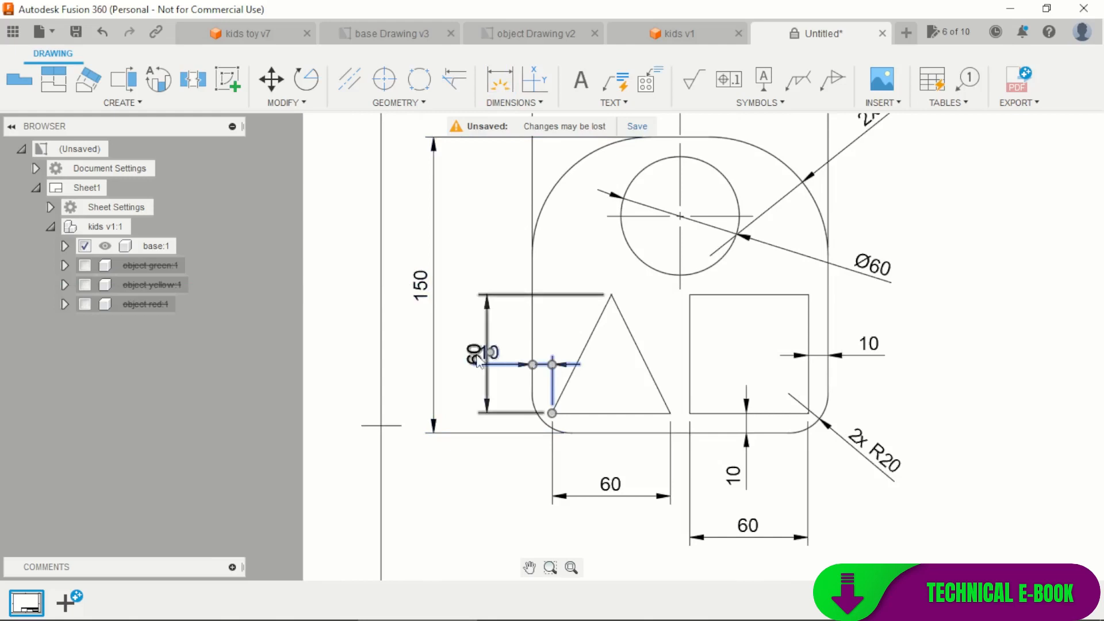
pyautogui.click(481, 359)
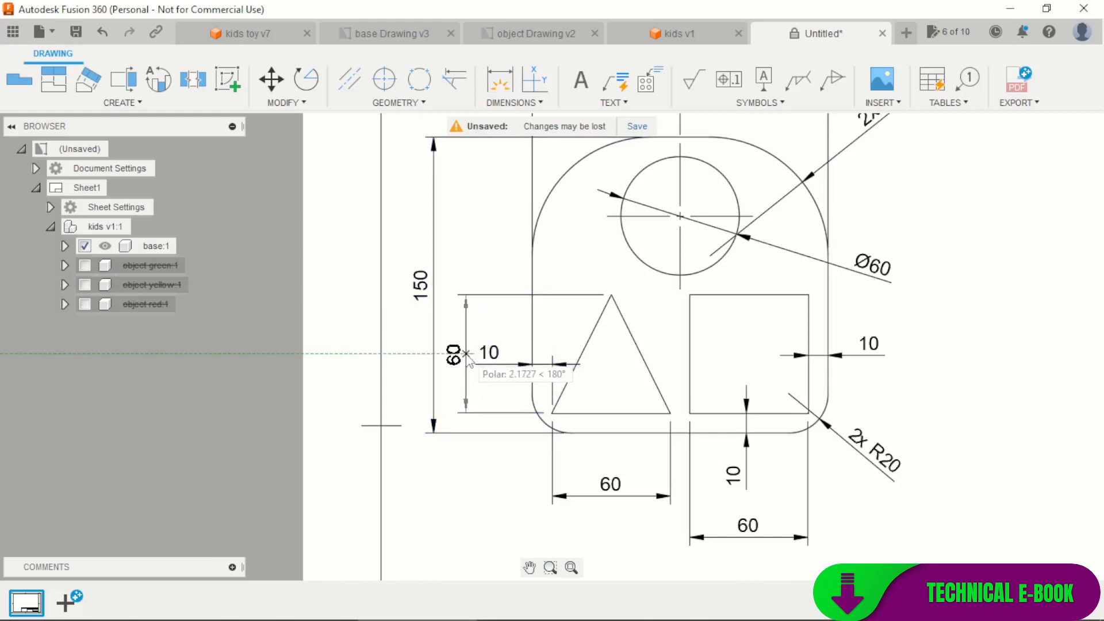
pyautogui.click(465, 355)
# Create a projected side view from the base's front view and place it to the right on the sheet
pyautogui.scroll(-5, 526, 438)
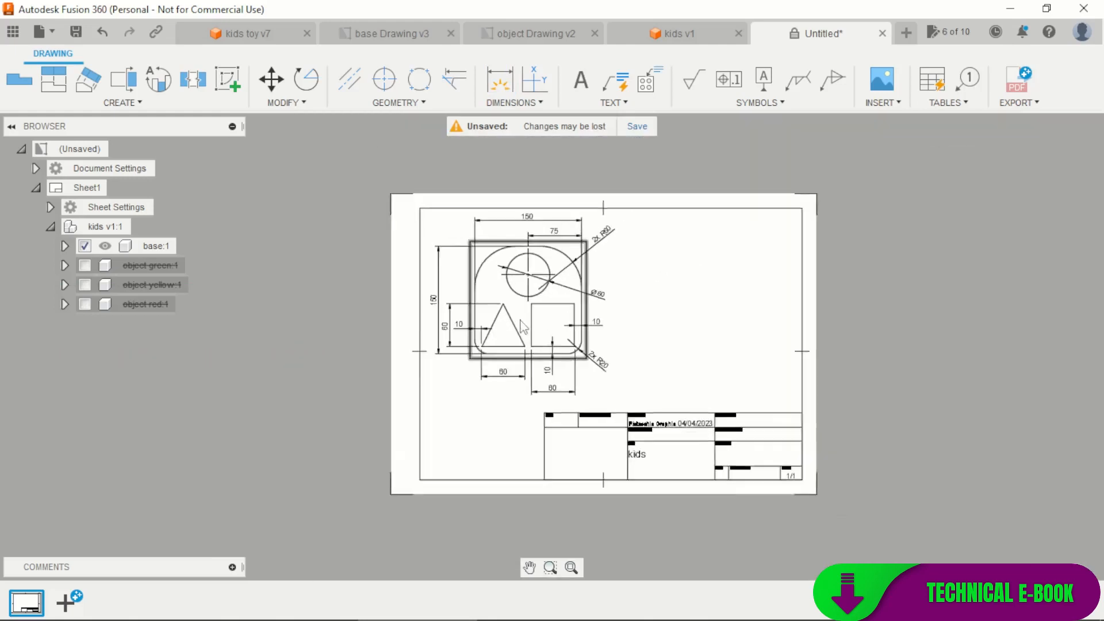
pyautogui.scroll(2, 552, 440)
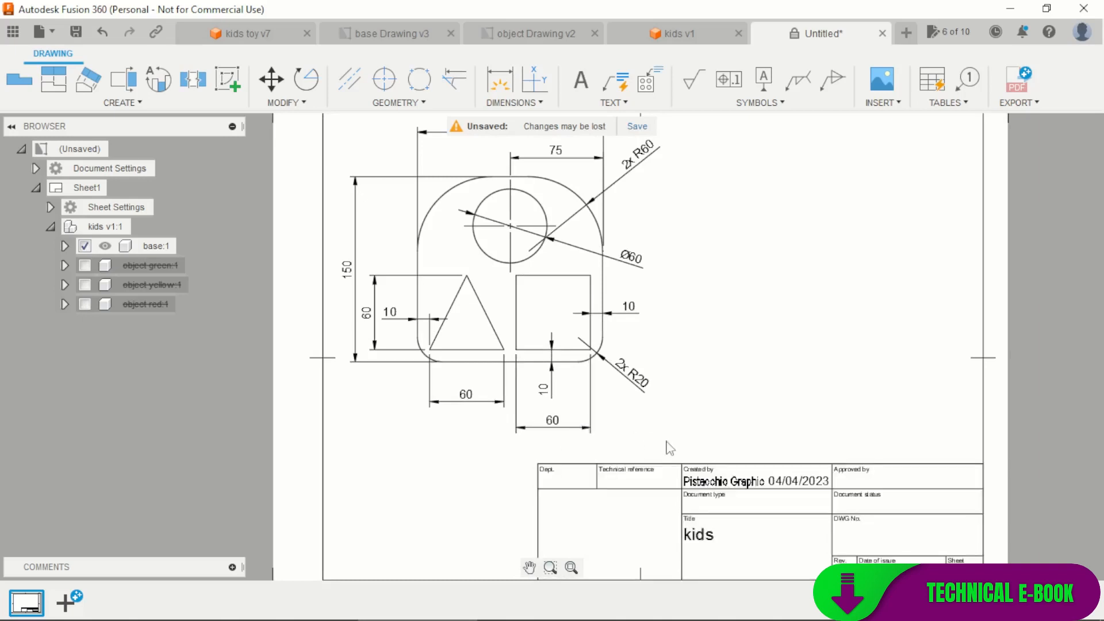
pyautogui.scroll(-2, 669, 448)
pyautogui.scroll(3, 664, 454)
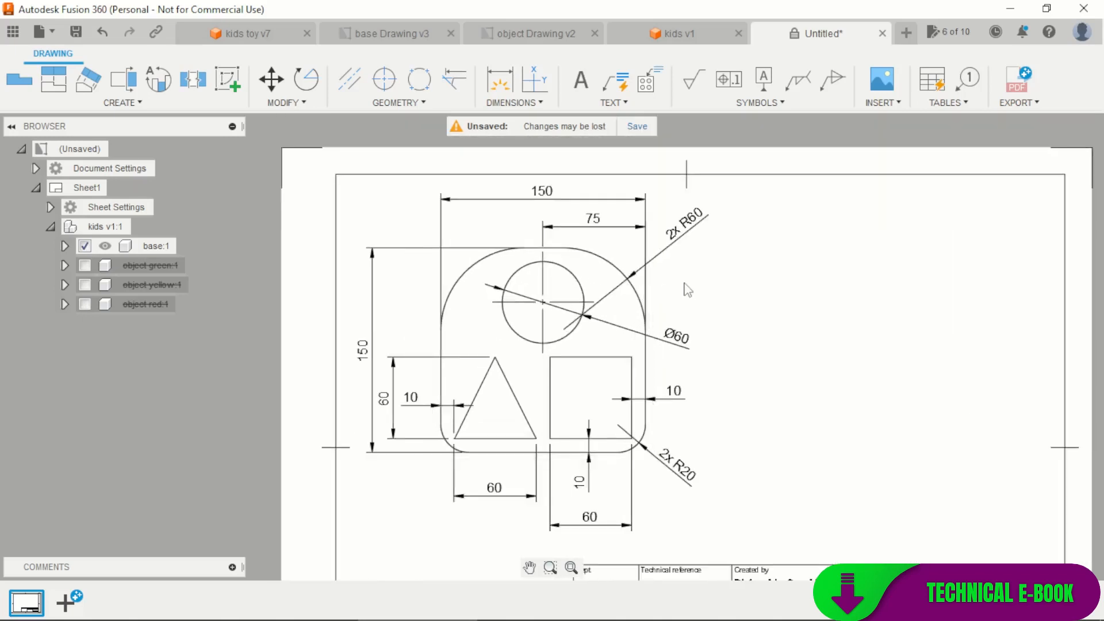
pyautogui.scroll(-5, 686, 288)
pyautogui.scroll(3, 747, 316)
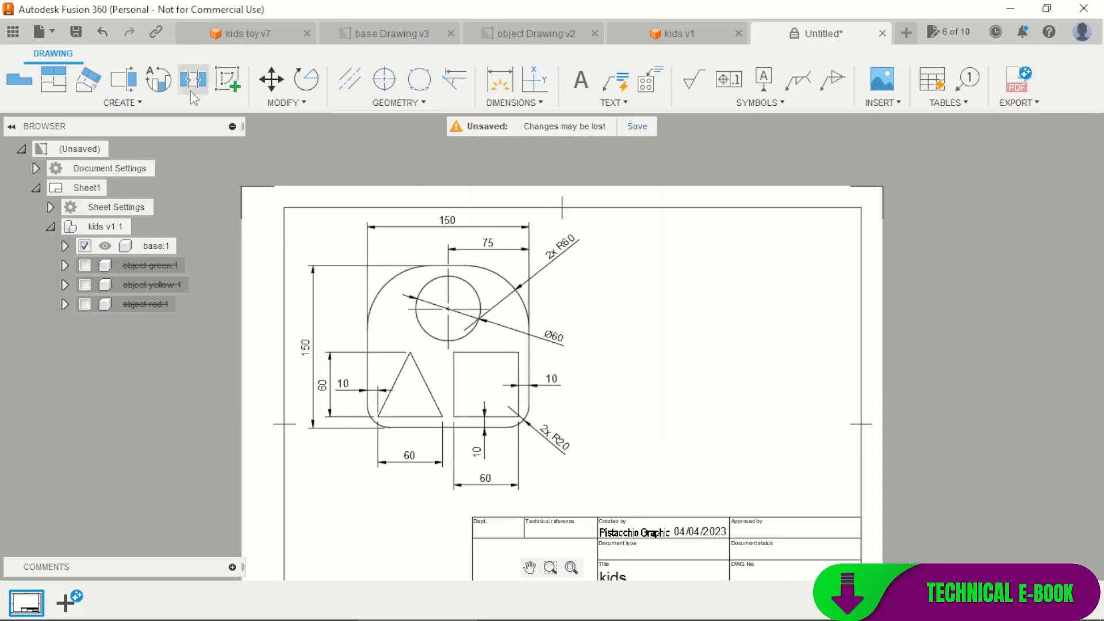
pyautogui.click(53, 78)
pyautogui.click(496, 347)
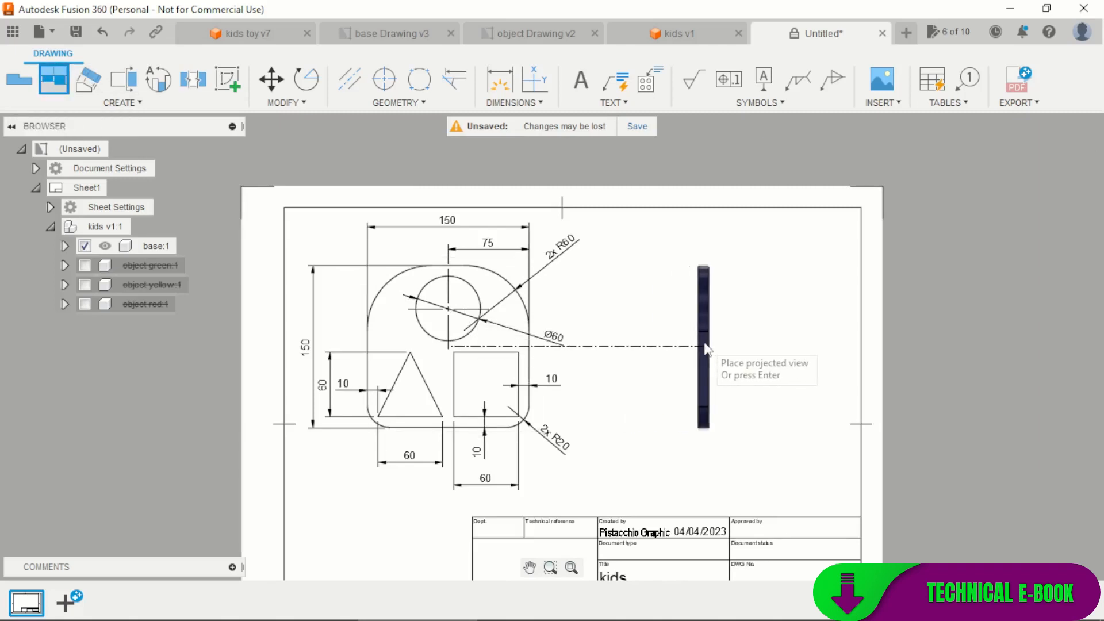
pyautogui.click(713, 345)
pyautogui.press('Return')
# Dimension the base's thickness in the side view, placing the dimension above the view
pyautogui.scroll(3, 740, 329)
pyautogui.press('d')
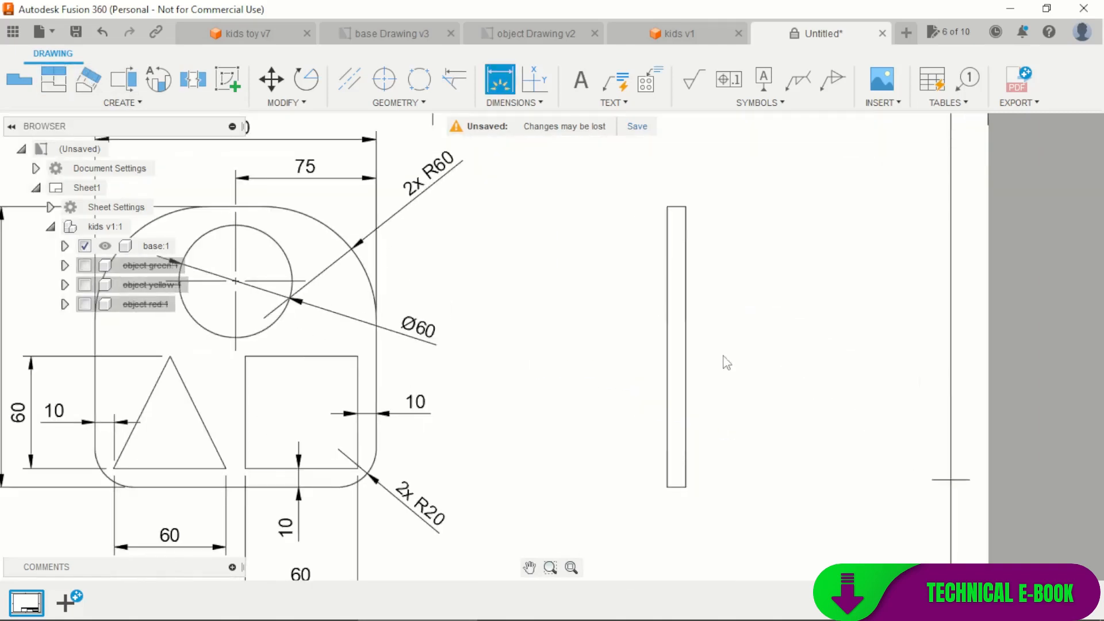
pyautogui.scroll(3, 672, 201)
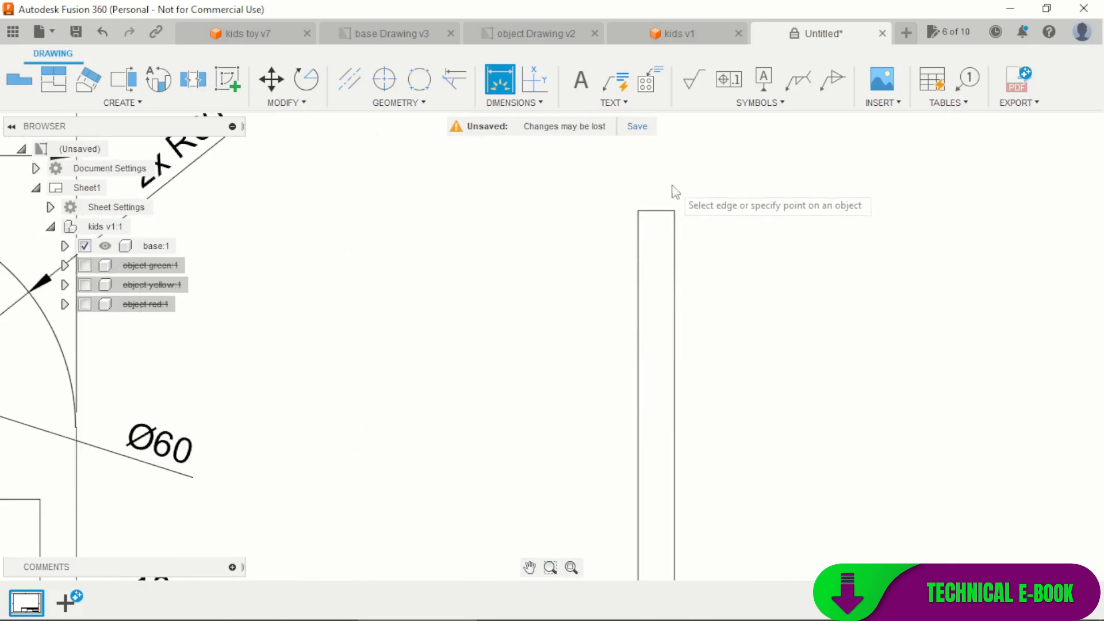
pyautogui.click(655, 228)
pyautogui.scroll(-2, 658, 218)
pyautogui.click(656, 205)
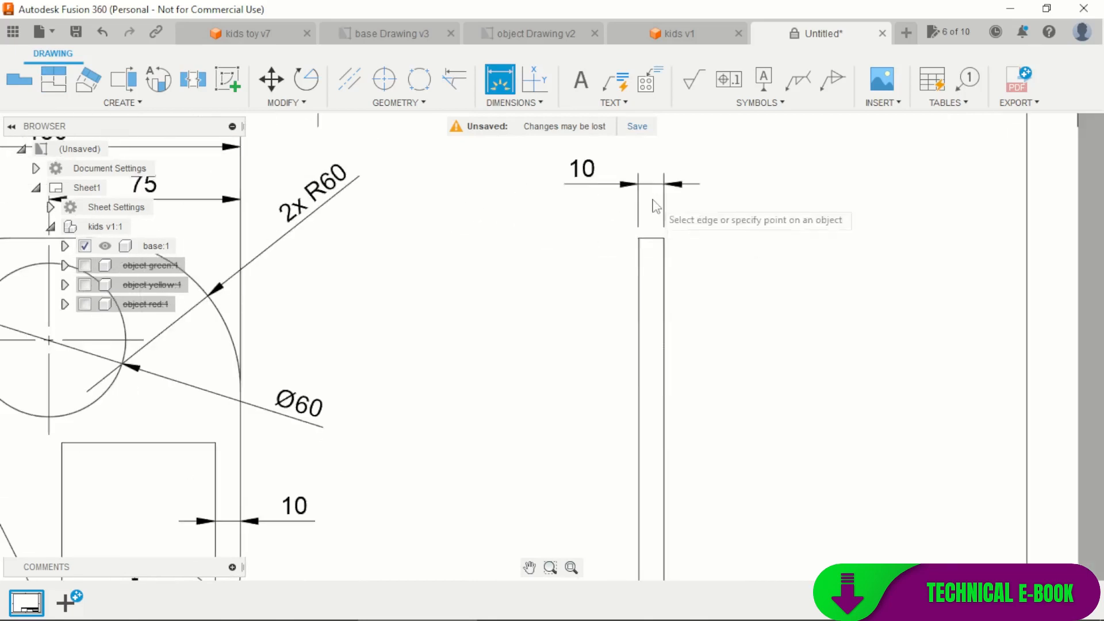
pyautogui.scroll(-4, 678, 230)
pyautogui.scroll(1, 615, 345)
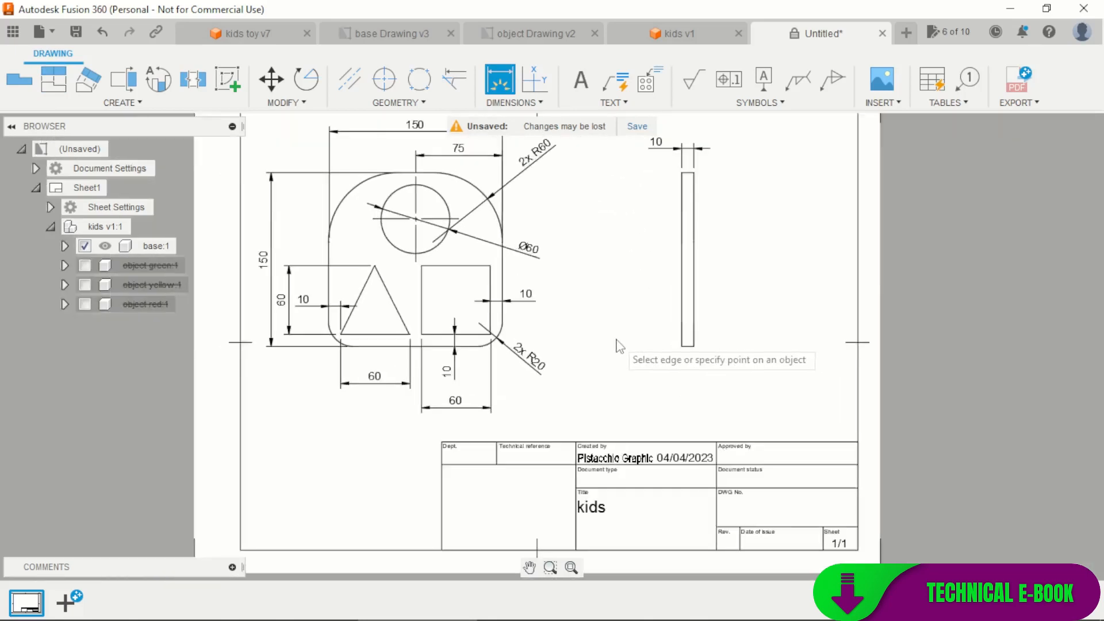
pyautogui.press('Escape')
# Edit the title block, setting the document type to "Fusion 360 #28" and the title to "Base"
pyautogui.scroll(-2, 598, 333)
pyautogui.scroll(1, 609, 385)
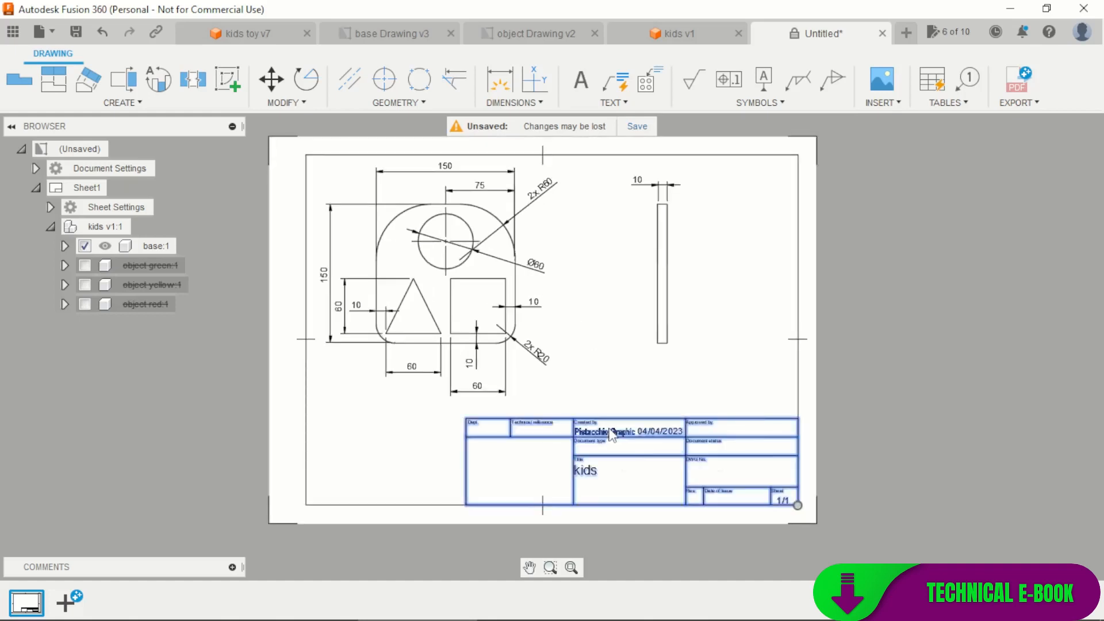
pyautogui.doubleClick(610, 436)
pyautogui.click(524, 327)
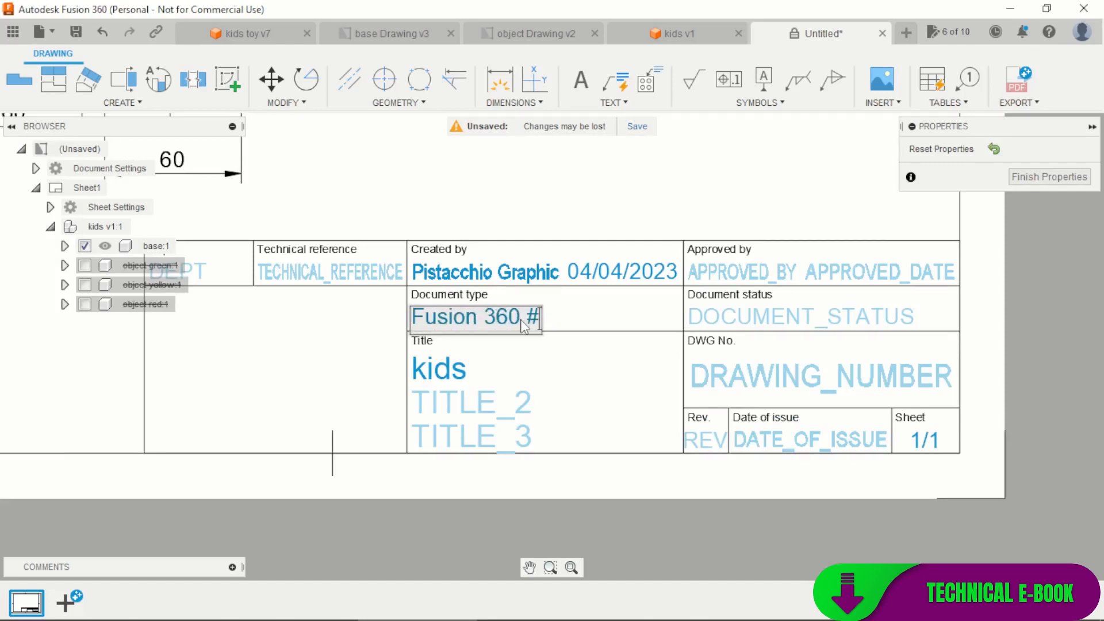
pyautogui.press('Return')
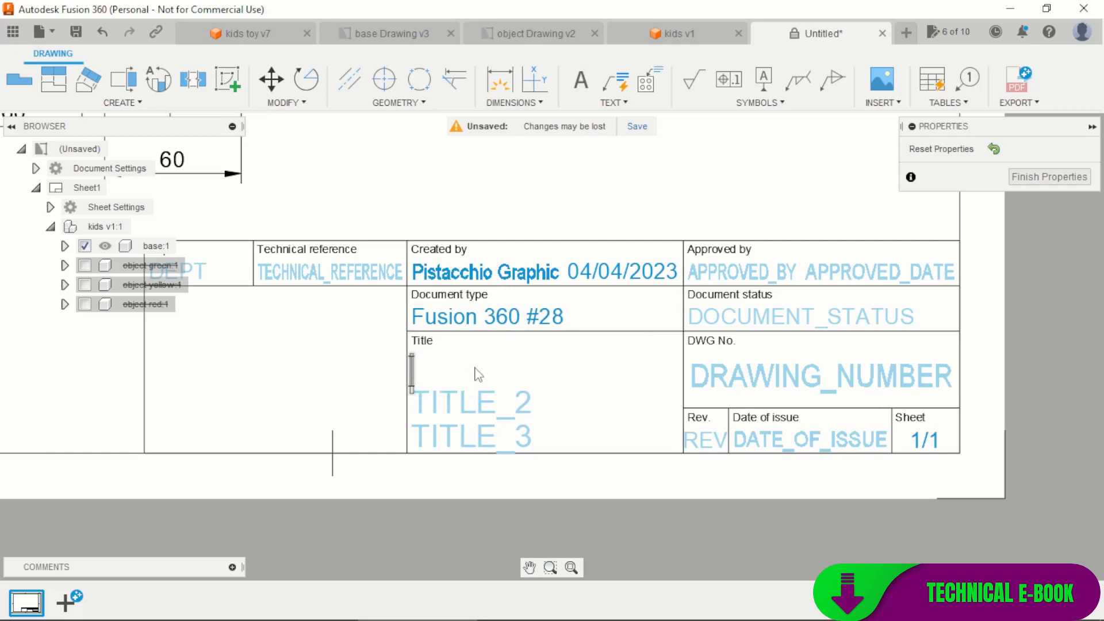
pyautogui.write('Base')
pyautogui.press('Return')
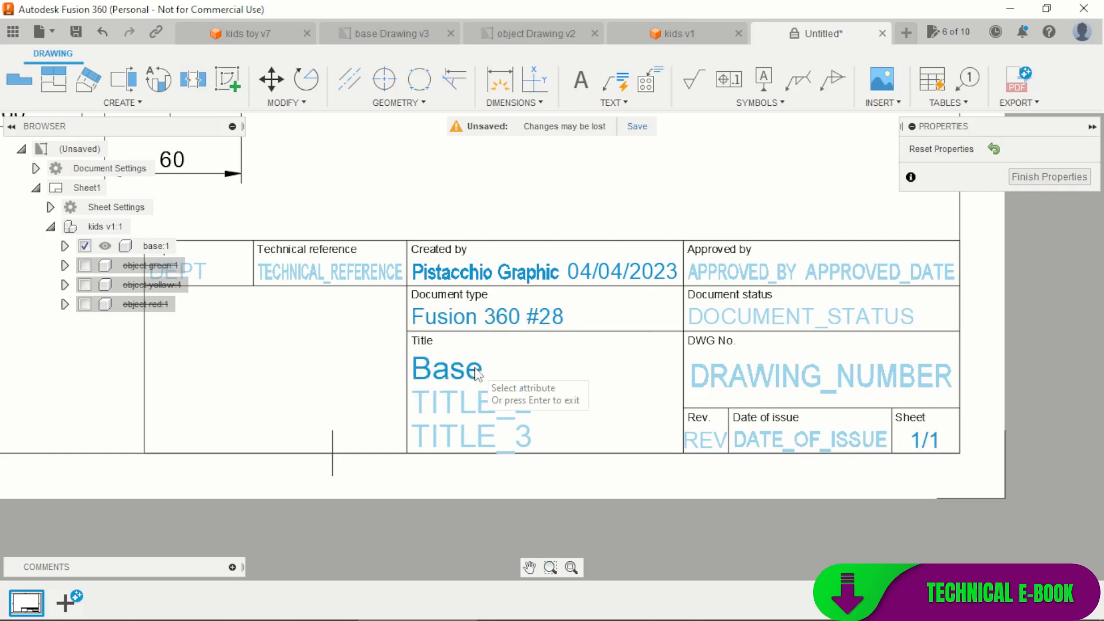
# Set the title block's document status to "Toys Kids" and its technical reference to "mm"
pyautogui.click(722, 320)
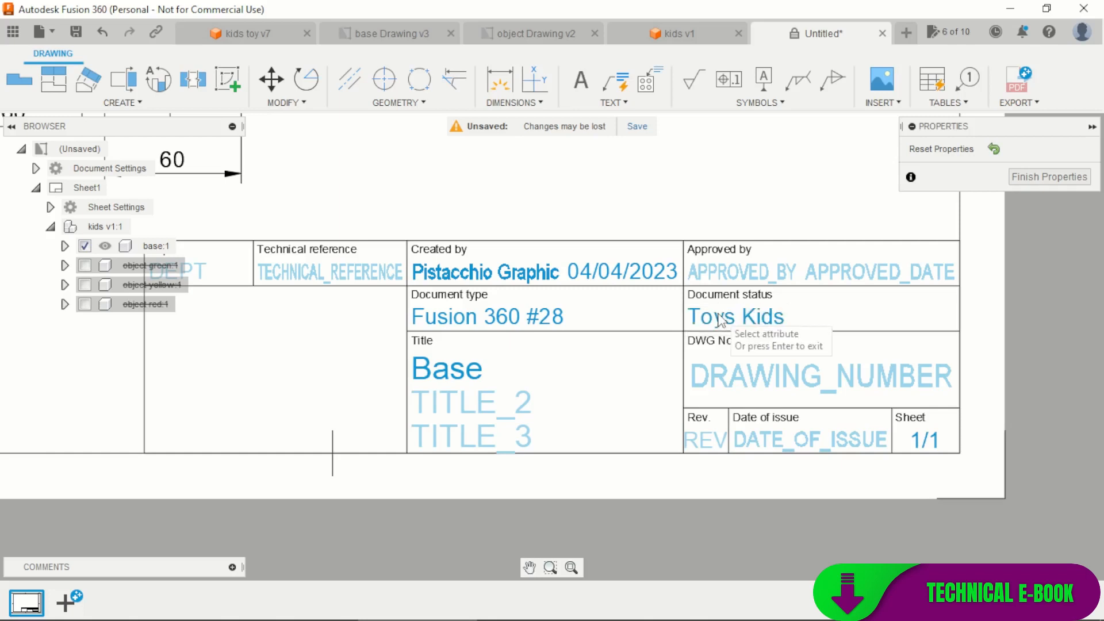
pyautogui.scroll(-2, 759, 395)
pyautogui.scroll(-1, 792, 425)
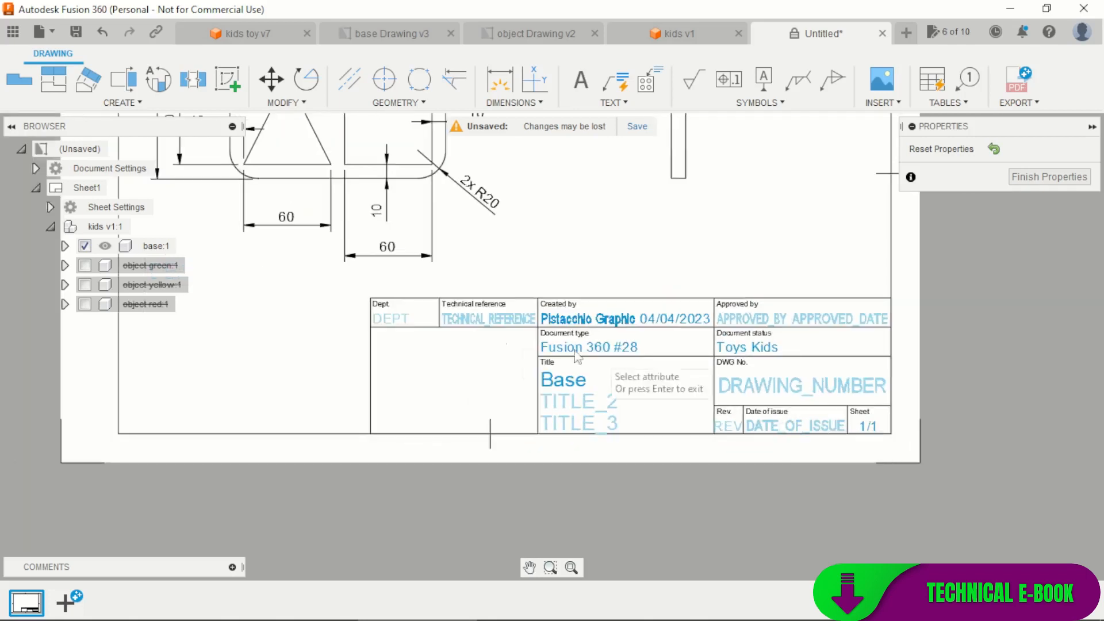
pyautogui.click(468, 325)
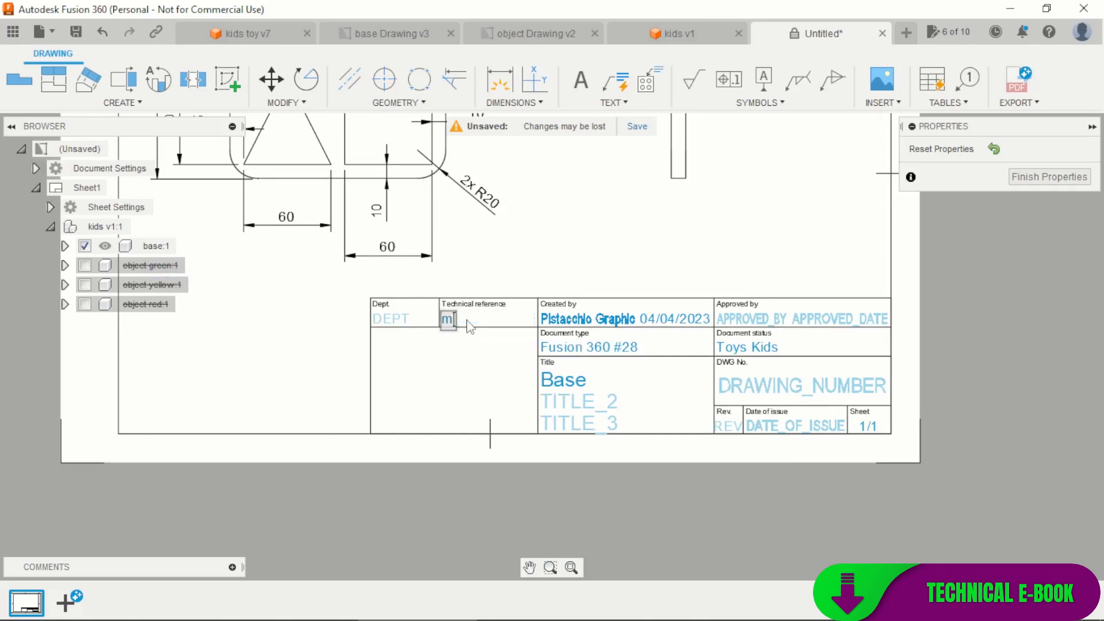
pyautogui.press('Return')
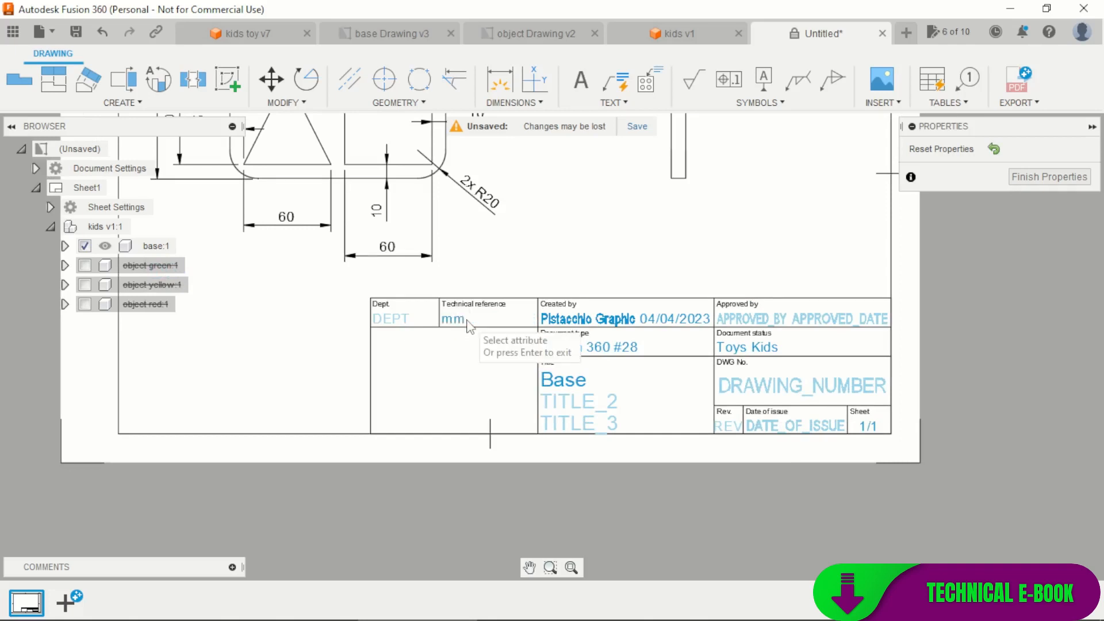
# Finish editing the title block and create an isometric projected view from the base's front view
pyautogui.click(1064, 177)
pyautogui.scroll(-3, 757, 425)
pyautogui.scroll(3, 704, 368)
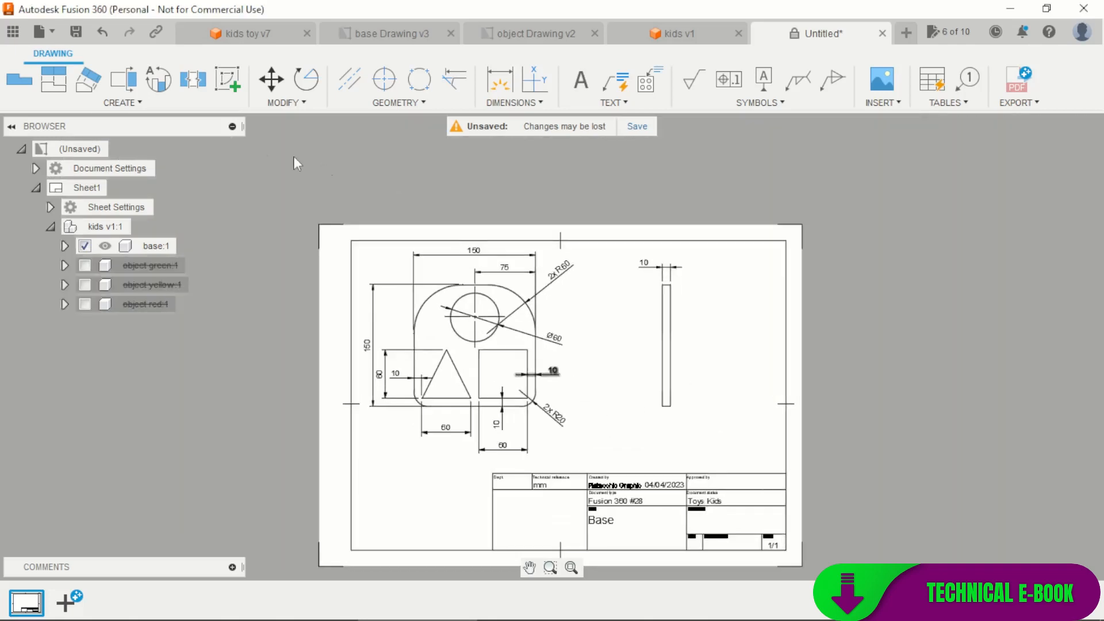
pyautogui.click(65, 87)
pyautogui.click(552, 352)
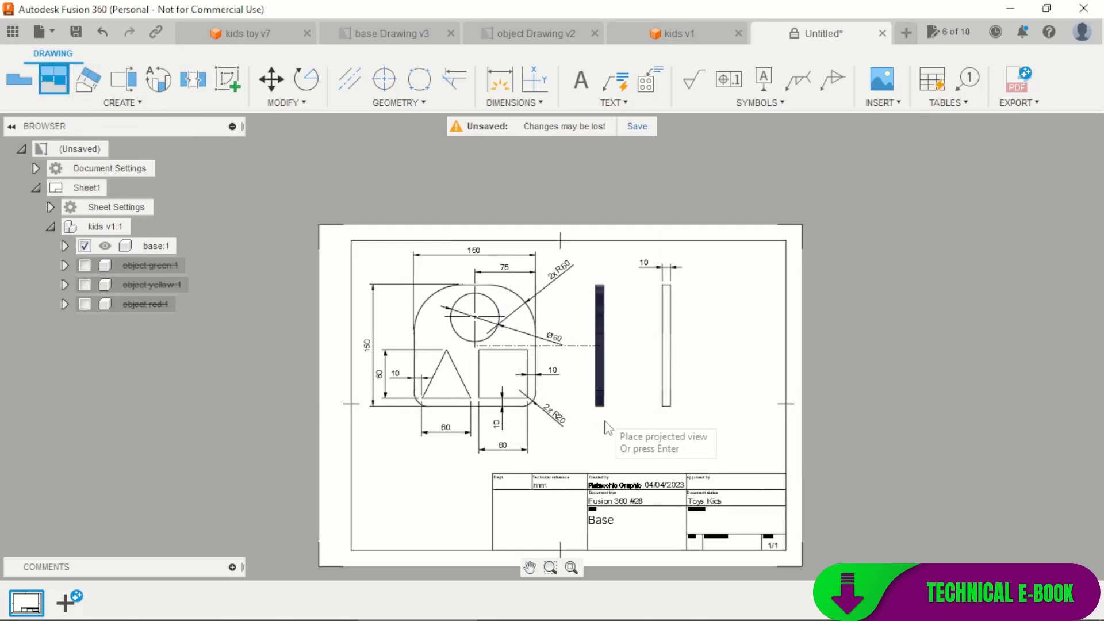
pyautogui.click(592, 486)
pyautogui.press('Return')
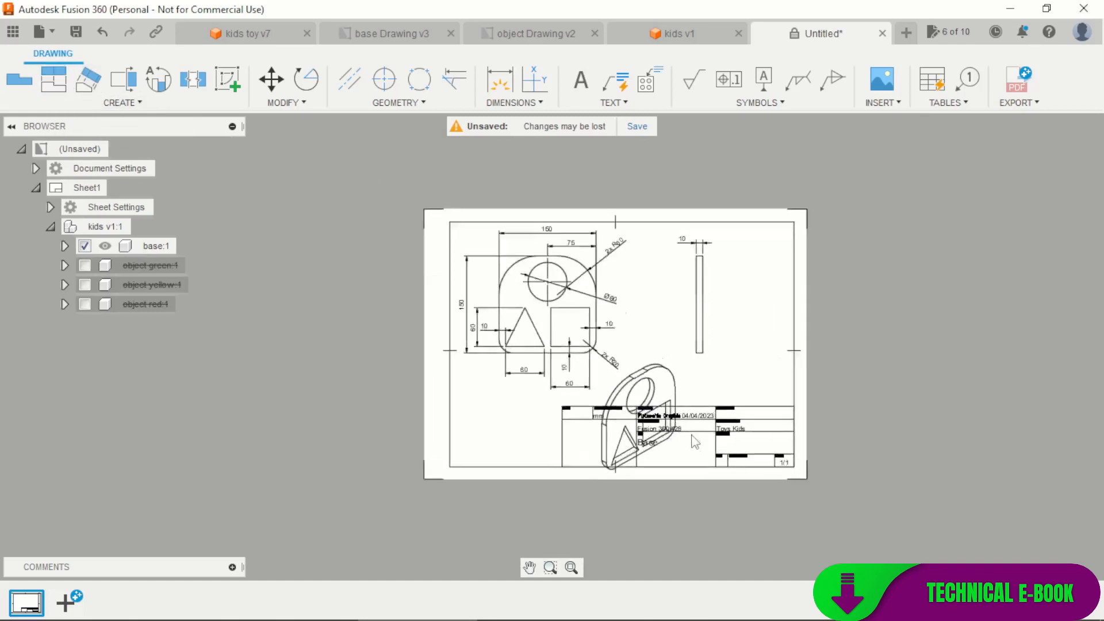
# Move the base's isometric view beside the title block, below the front view, and set its scale to 1:3
pyautogui.moveTo(649, 383); pyautogui.dragTo(463, 394)
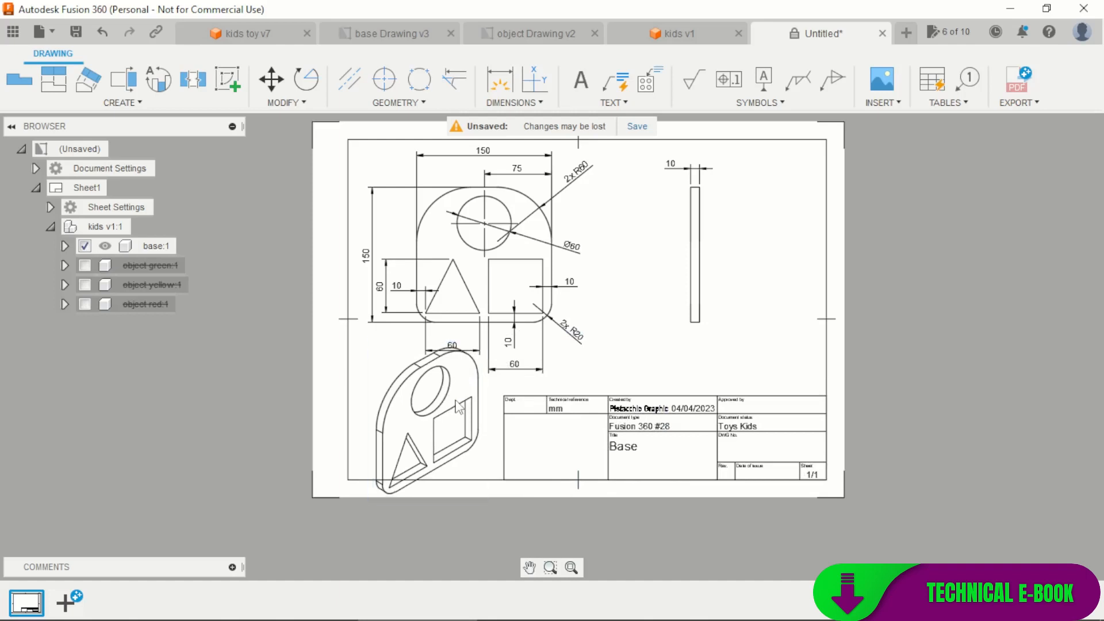
pyautogui.doubleClick(458, 407)
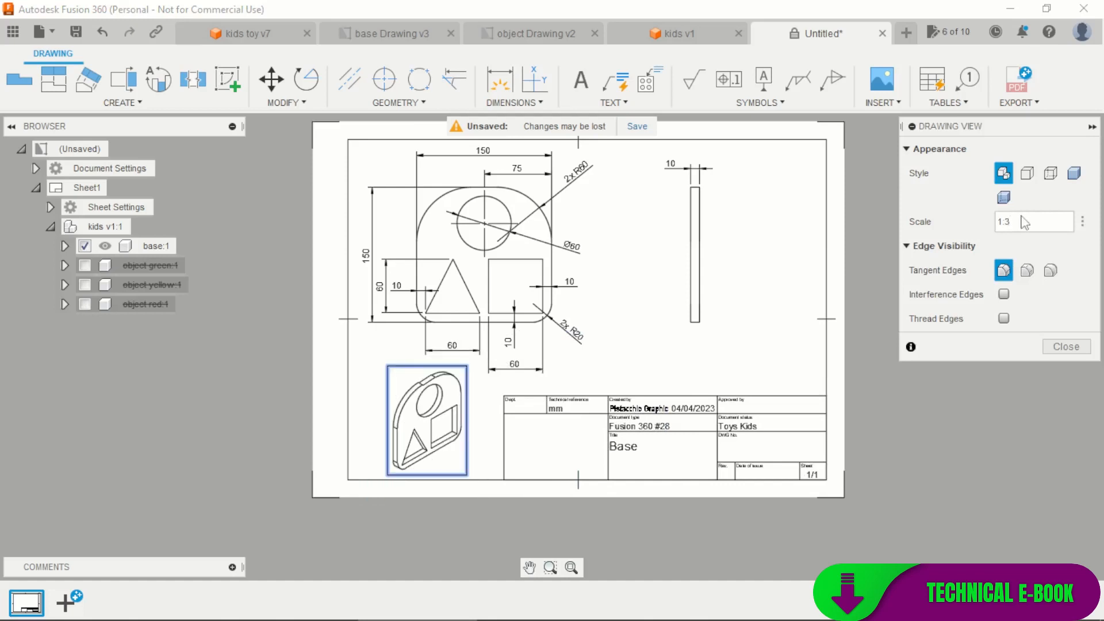
pyautogui.press('Return')
pyautogui.click(905, 250)
pyautogui.click(903, 251)
pyautogui.scroll(-6, 621, 310)
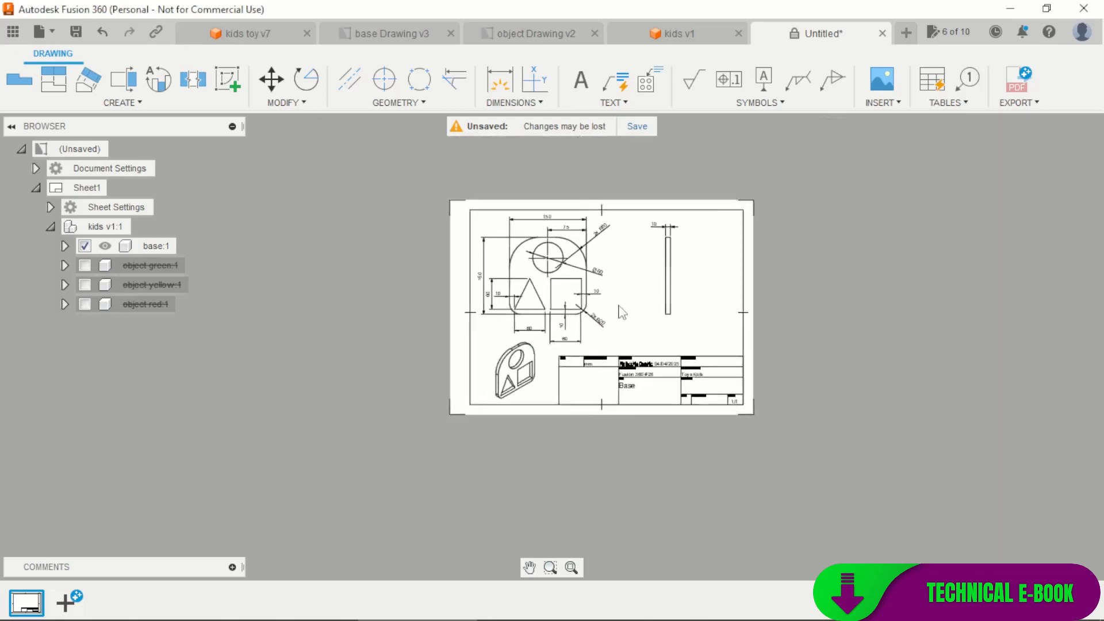
pyautogui.scroll(3, 788, 242)
pyautogui.scroll(2, 353, 286)
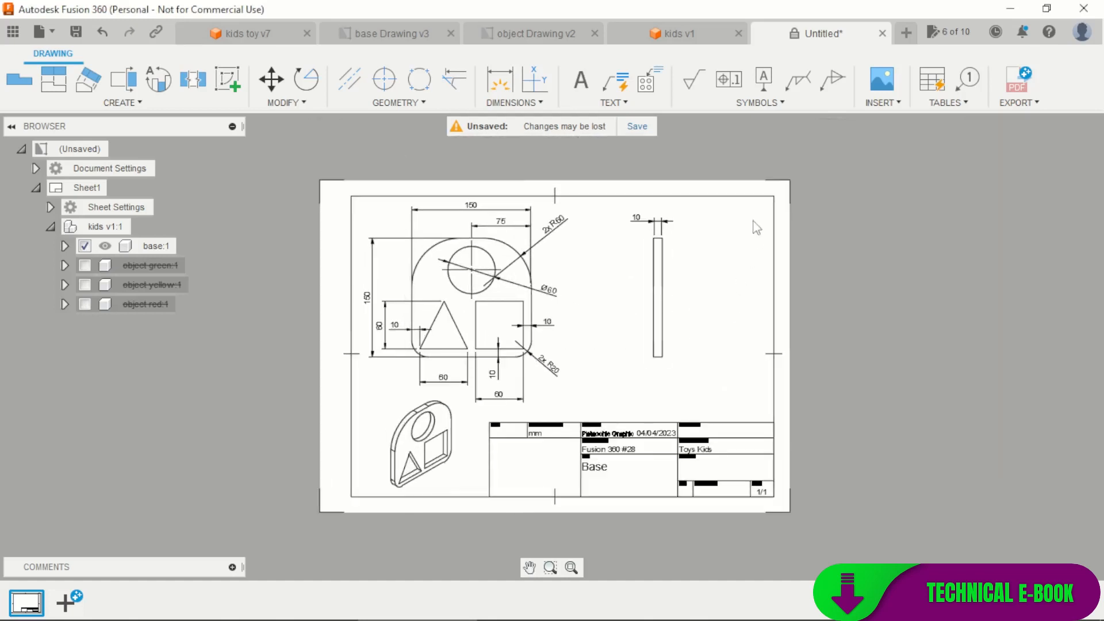
# Switch to the kids v1 design and start a new drawing from it
pyautogui.click(699, 35)
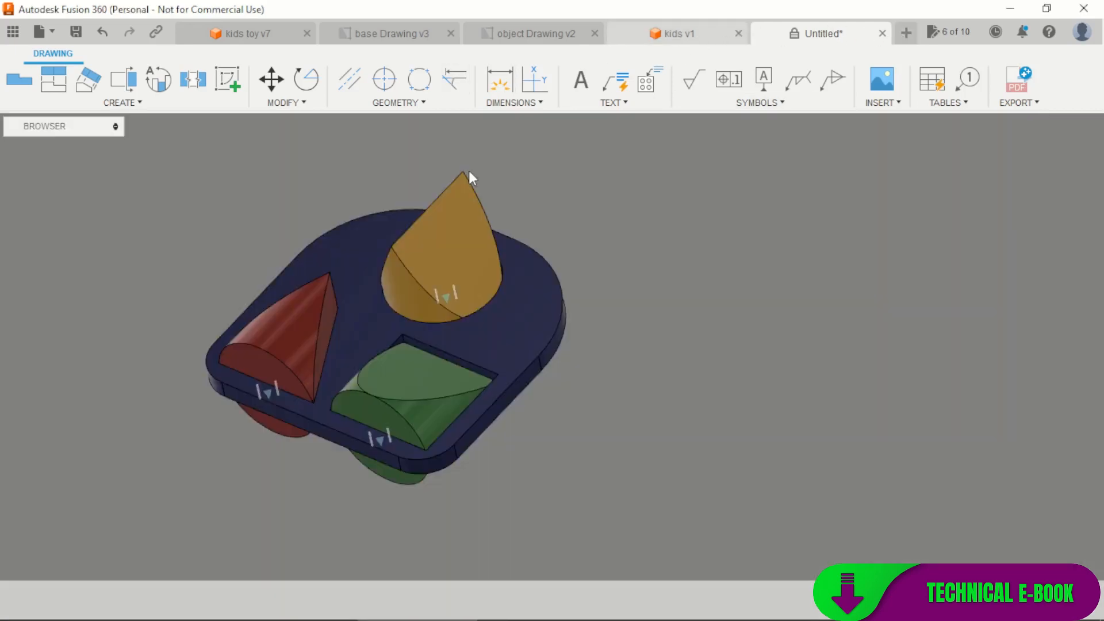
pyautogui.scroll(3, 621, 131)
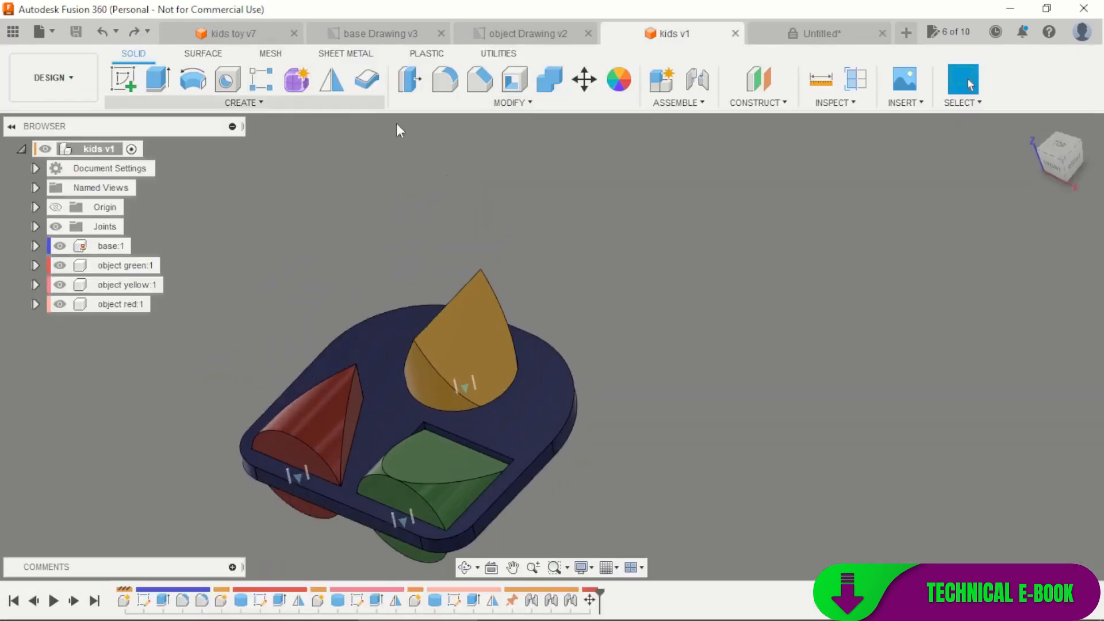
pyautogui.scroll(-4, 368, 230)
pyautogui.scroll(2, 296, 250)
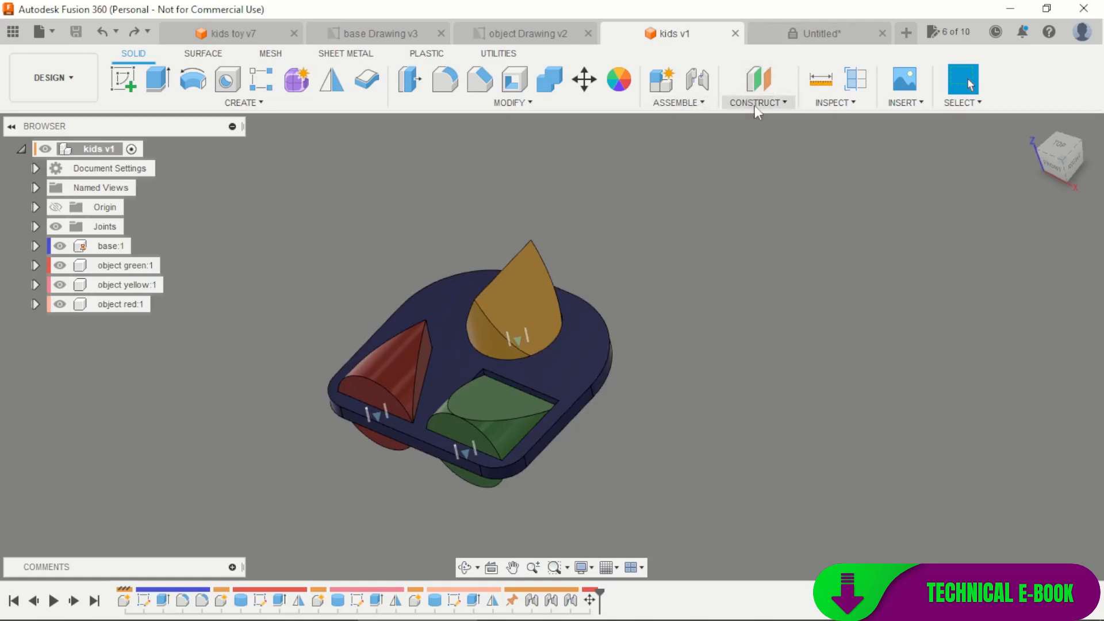
pyautogui.click(52, 77)
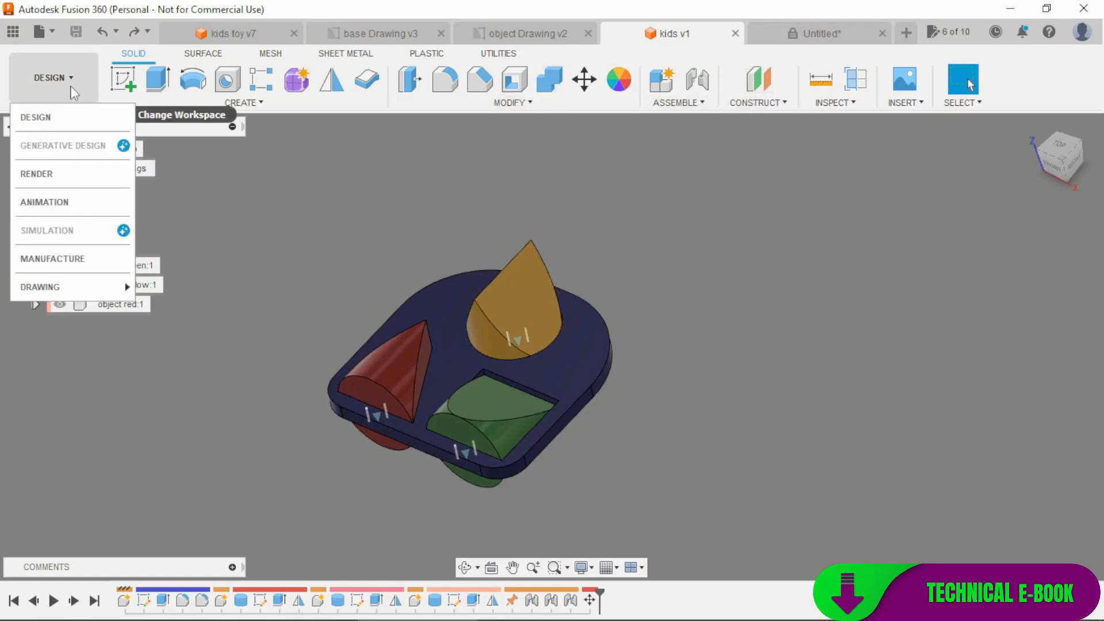
pyautogui.moveTo(89, 287)
pyautogui.click(155, 290)
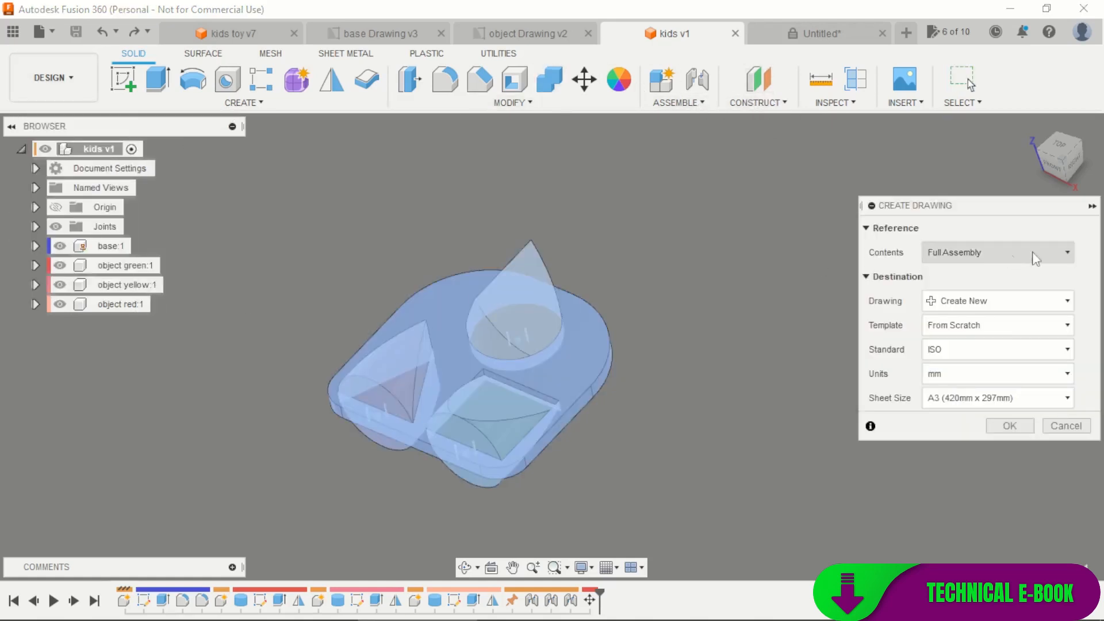
# Limit the drawing's contents to the red object, set the sheet size to A4 (297mm x 210mm) and create the drawing
pyautogui.click(1019, 260)
pyautogui.click(949, 308)
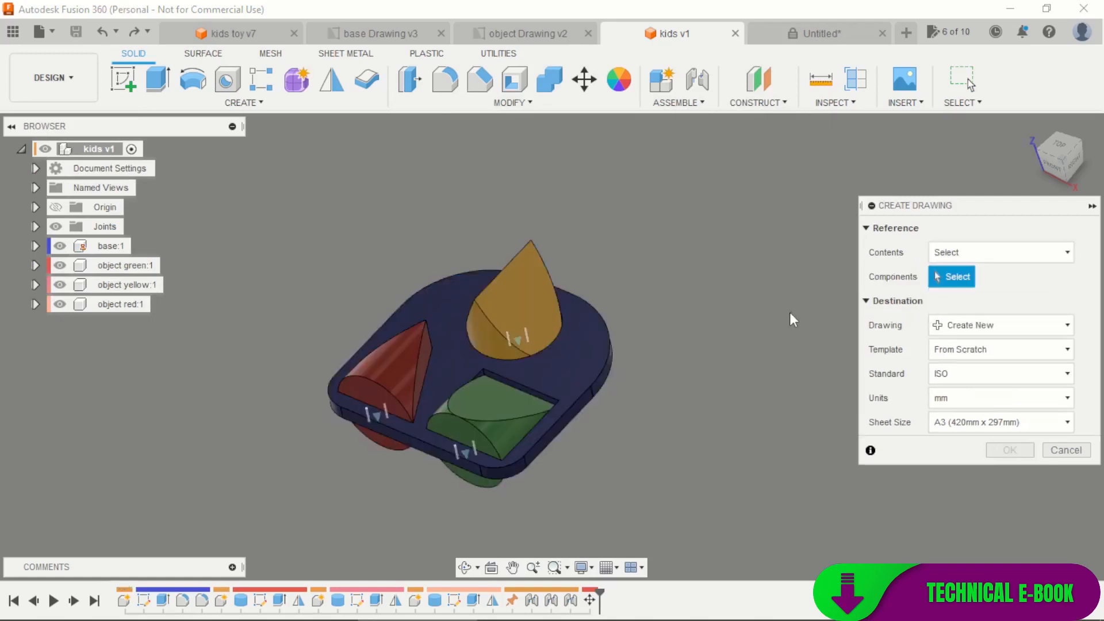
pyautogui.click(377, 372)
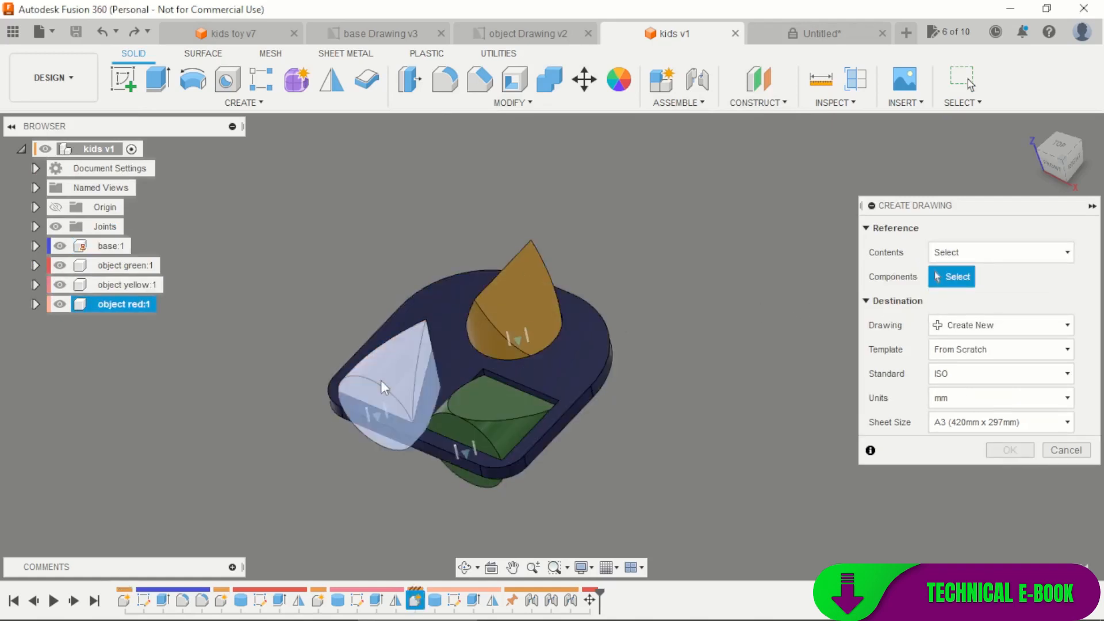
pyautogui.click(977, 423)
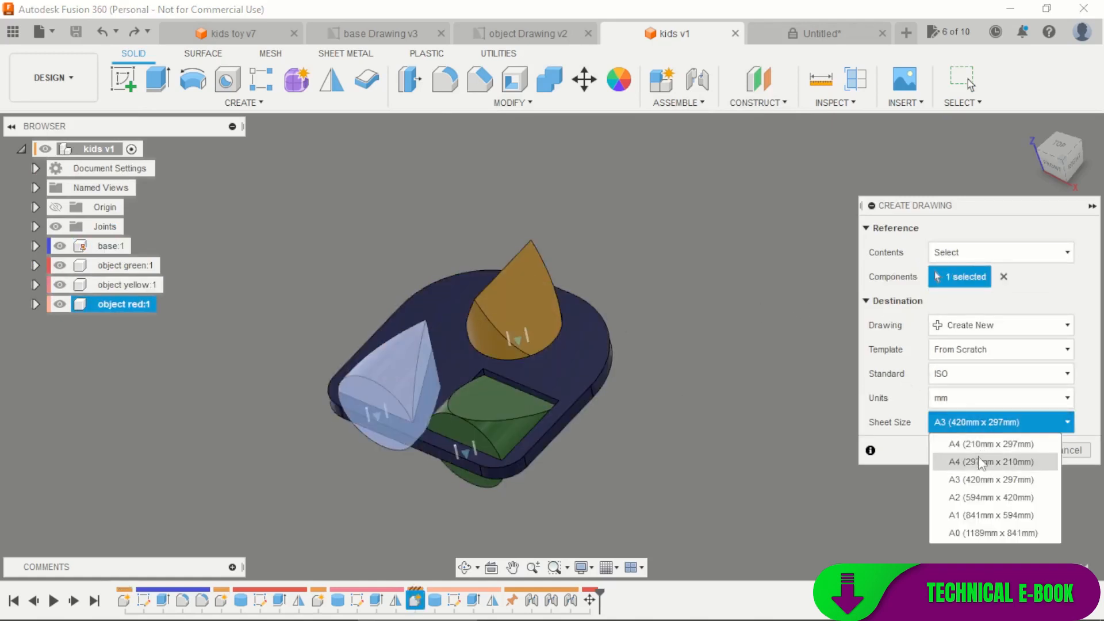
pyautogui.click(985, 459)
pyautogui.click(994, 448)
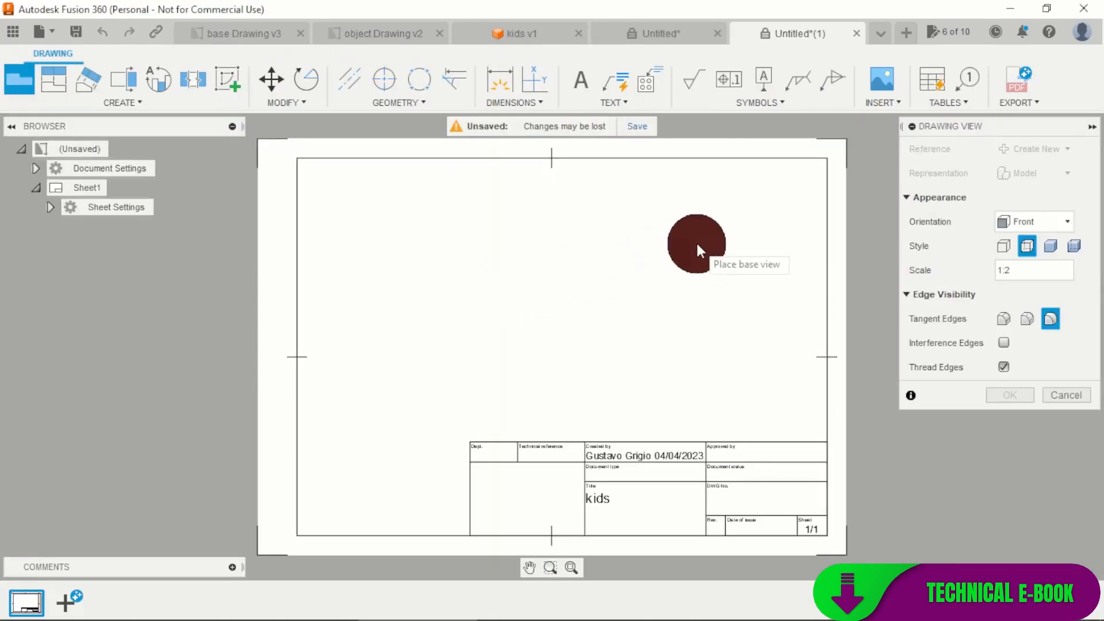
# Place the red object's base view in the sheet's upper-left area with TOP orientation and 1:1 scale
pyautogui.click(1035, 221)
pyautogui.click(1005, 243)
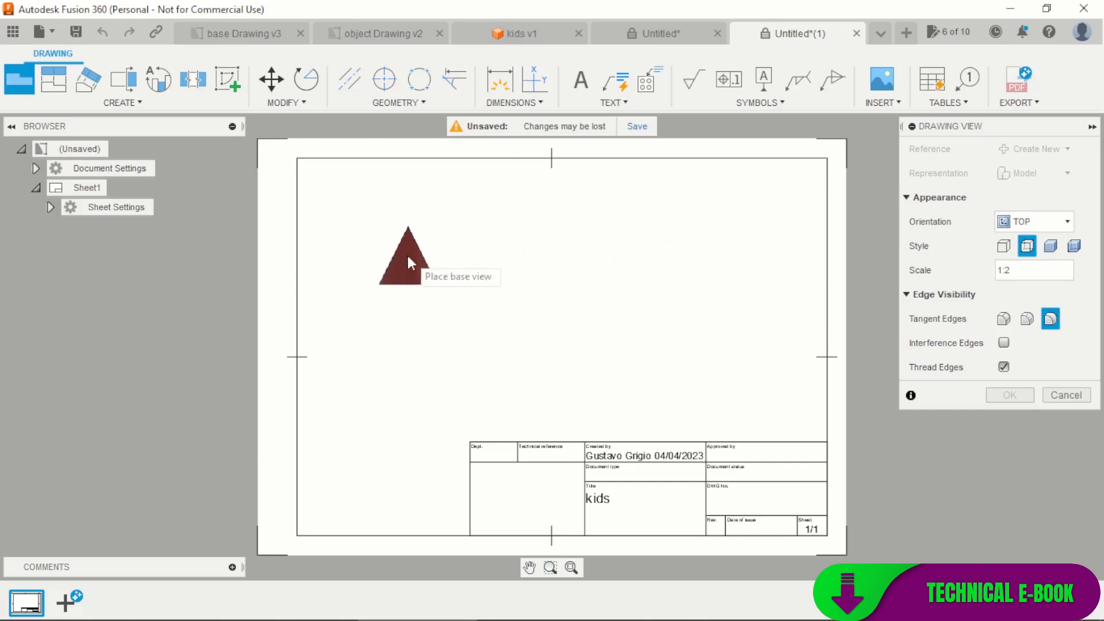
pyautogui.click(1019, 271)
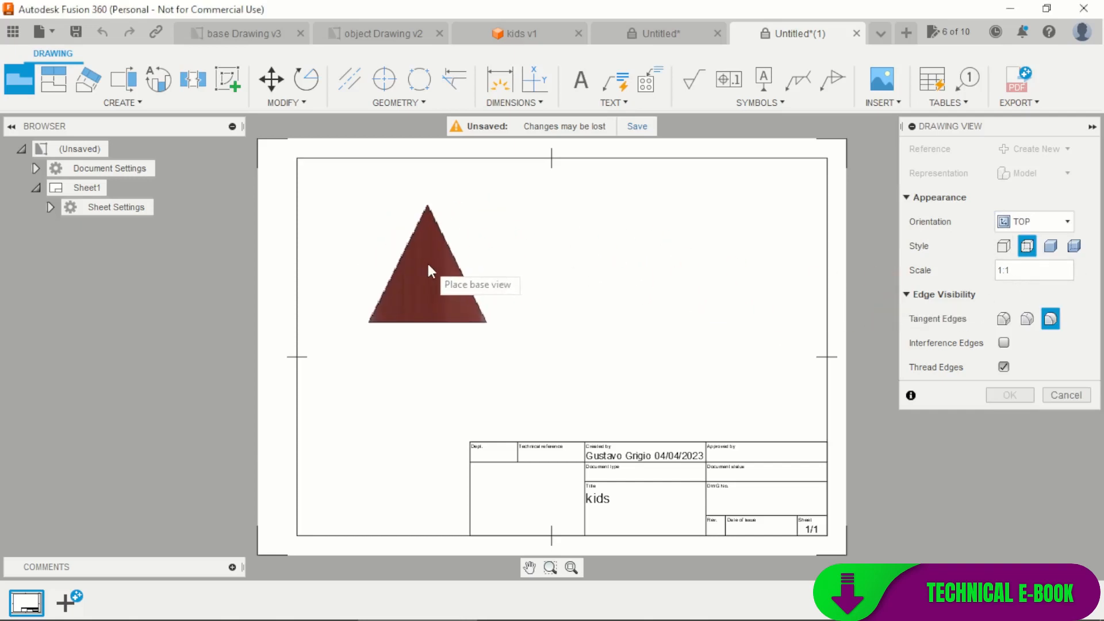
pyautogui.click(428, 254)
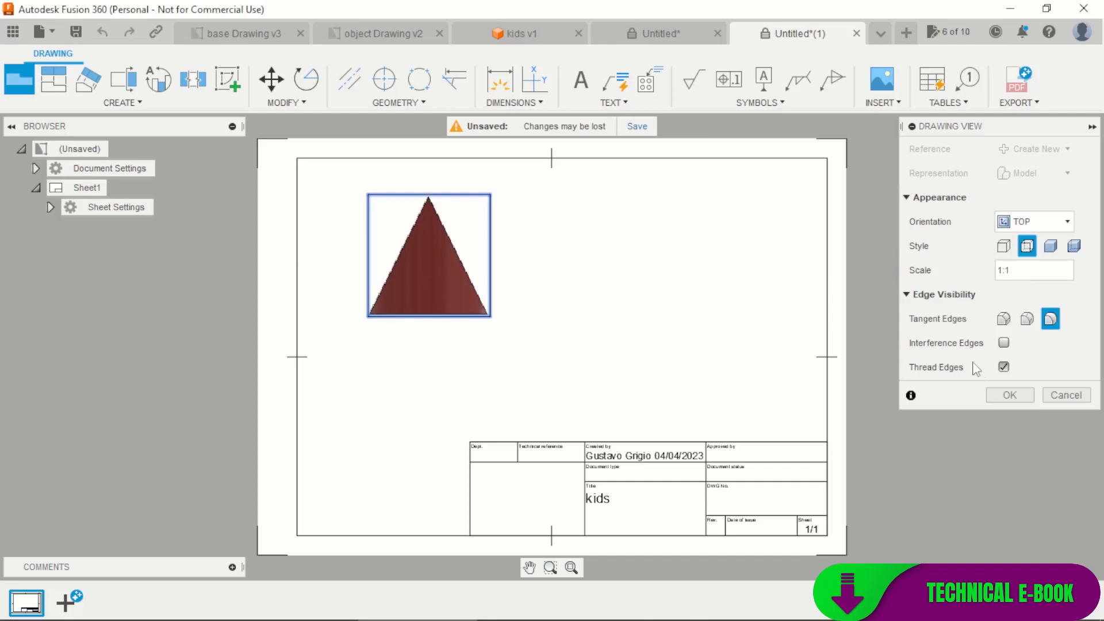
pyautogui.click(1010, 395)
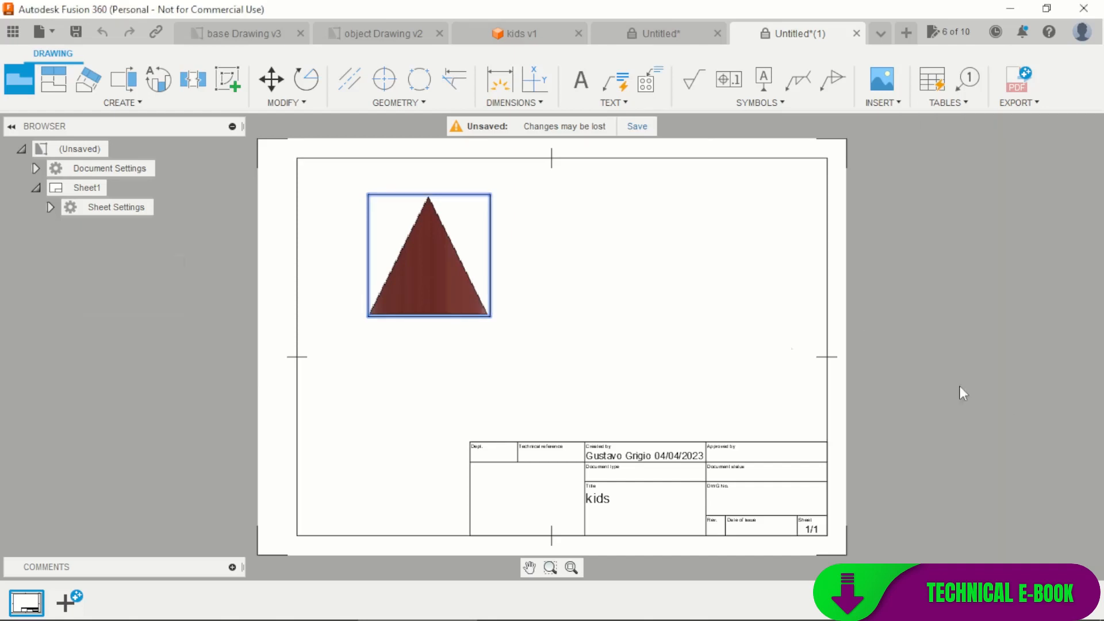
# Project three views from the triangular base view: one to its right, one below it and an isometric one diagonally below
pyautogui.click(46, 86)
pyautogui.click(443, 279)
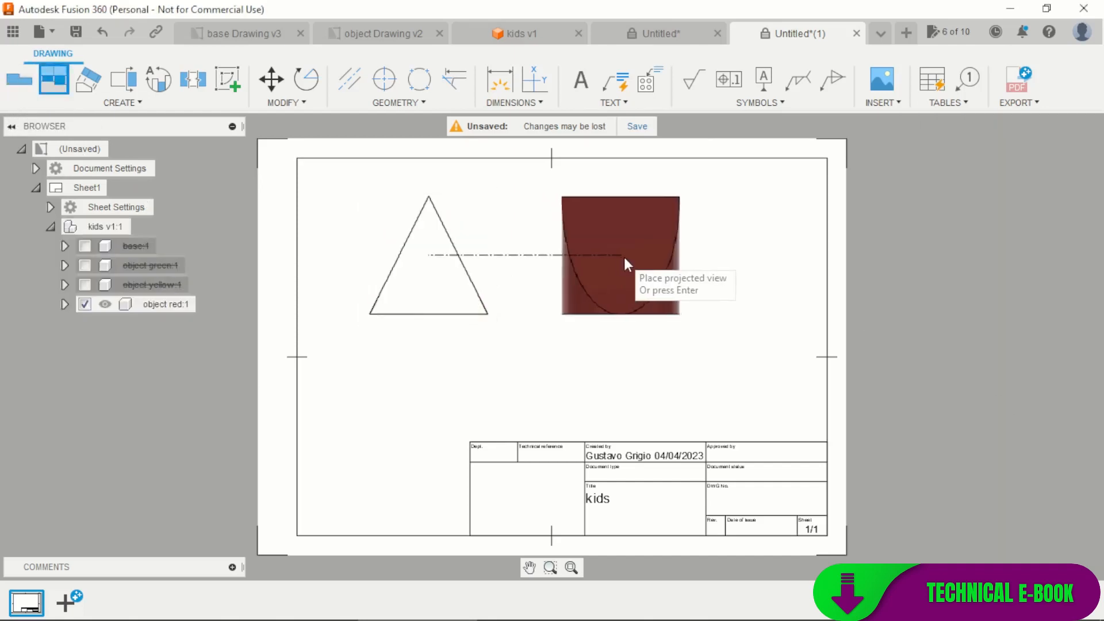
pyautogui.click(642, 261)
pyautogui.click(436, 389)
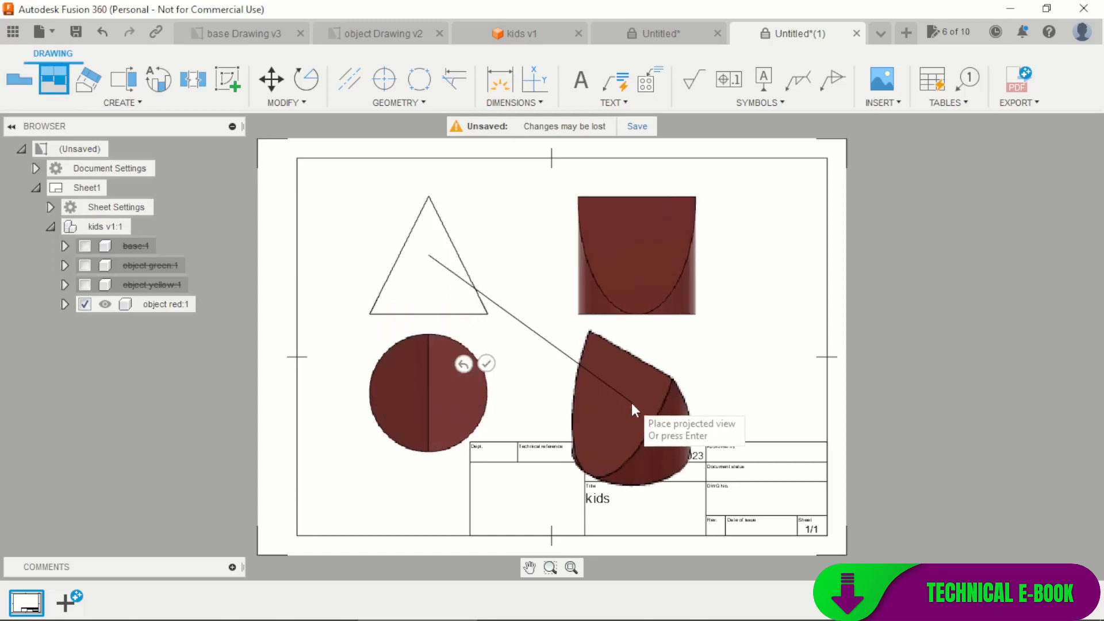
pyautogui.click(632, 404)
pyautogui.click(683, 380)
# Set the red object's isometric view scale to 1:2 and move the view to the right, clear of the title block
pyautogui.scroll(-2, 711, 363)
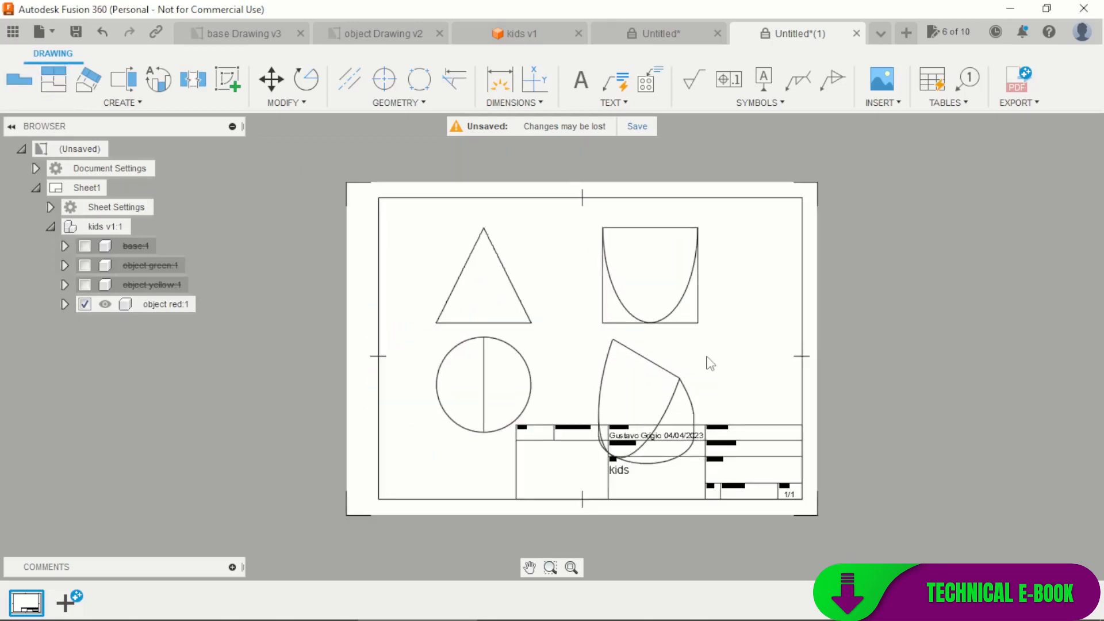
pyautogui.scroll(2, 711, 363)
pyautogui.doubleClick(657, 380)
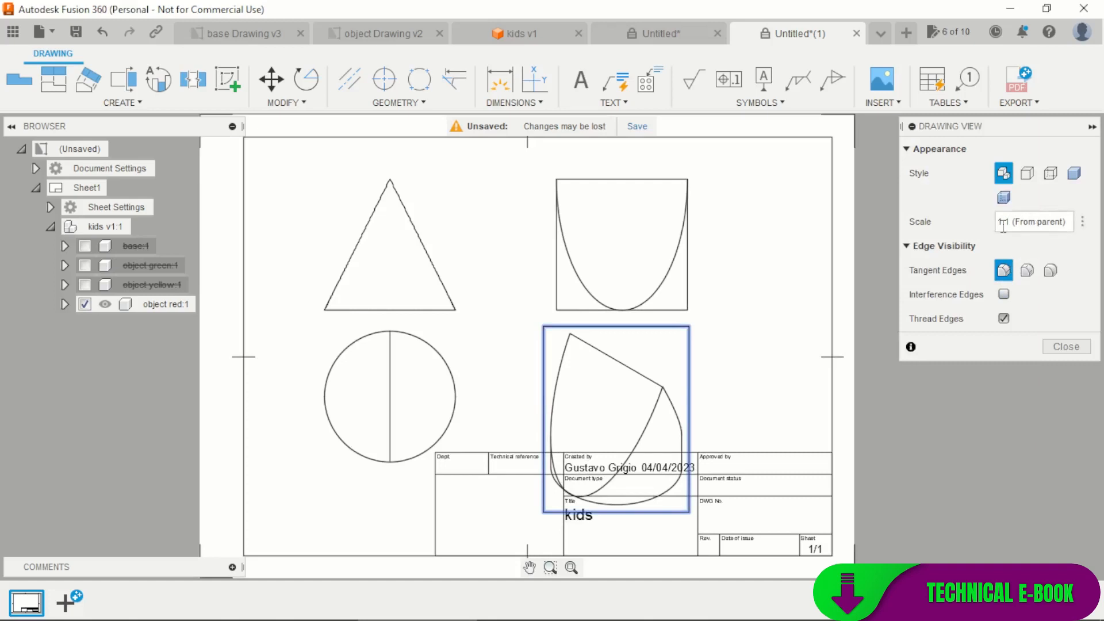
pyautogui.write('1:2')
pyautogui.press('Return')
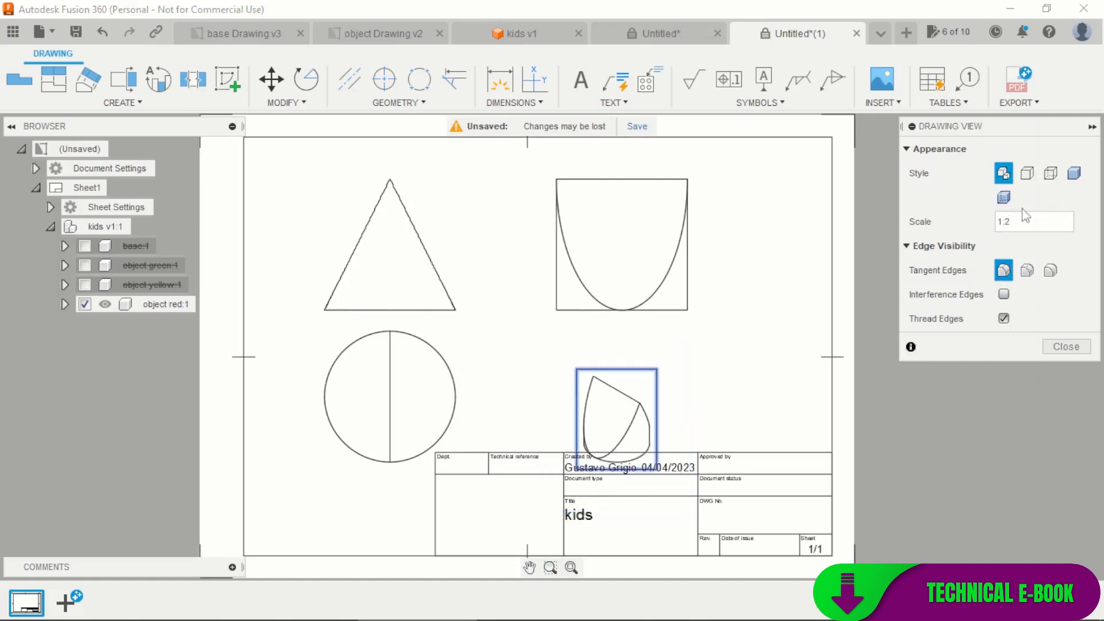
pyautogui.click(1052, 345)
pyautogui.moveTo(621, 403); pyautogui.dragTo(754, 374)
# Set the title block's "Created by" field to "Pistacchio Graphic" and finish editing the title block
pyautogui.doubleClick(701, 449)
pyautogui.click(462, 277)
pyautogui.write('Pistacc')
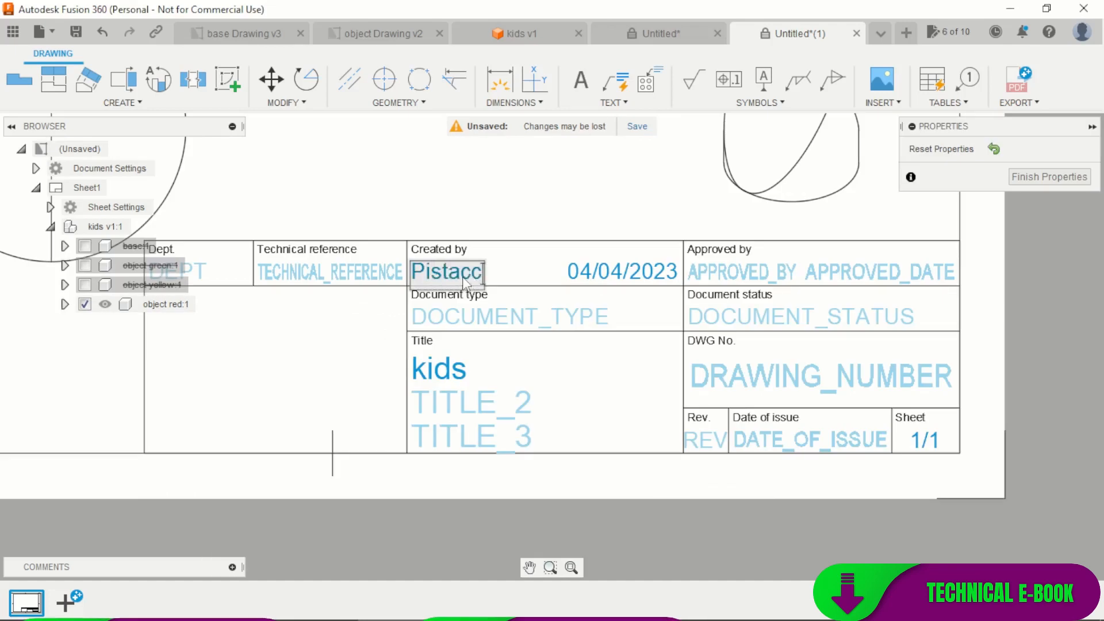
pyautogui.write('hio Graphic')
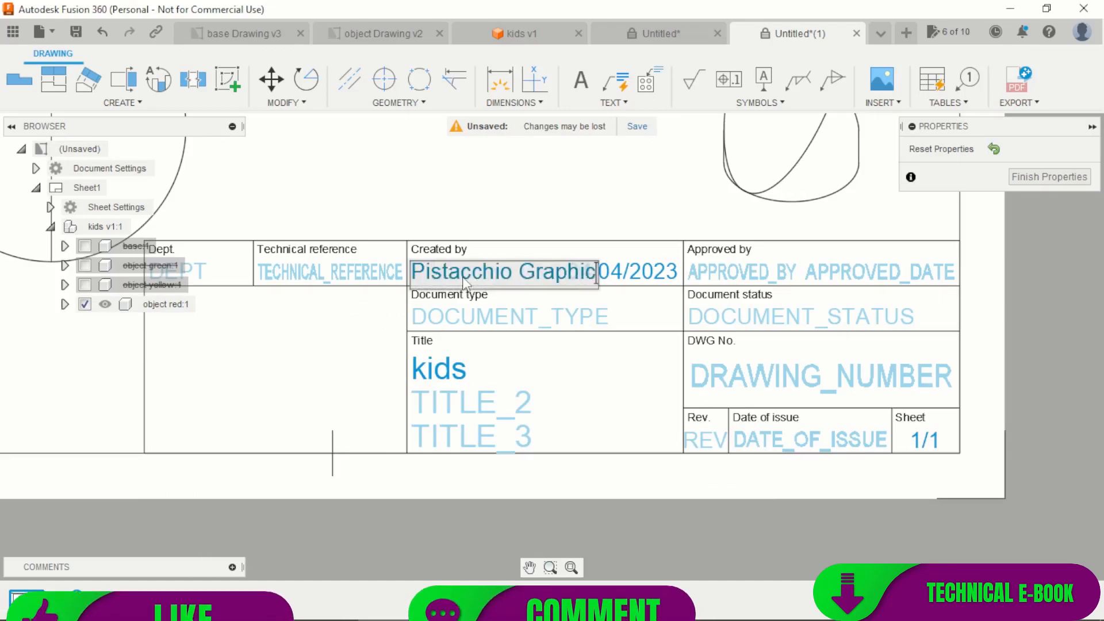
pyautogui.press('Return')
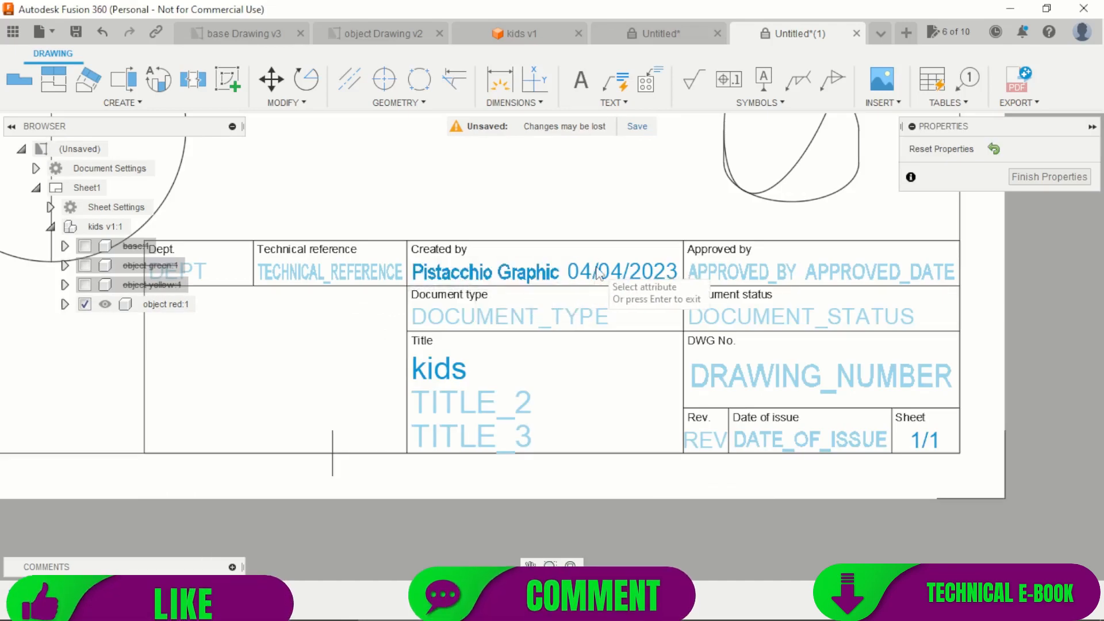
pyautogui.click(466, 320)
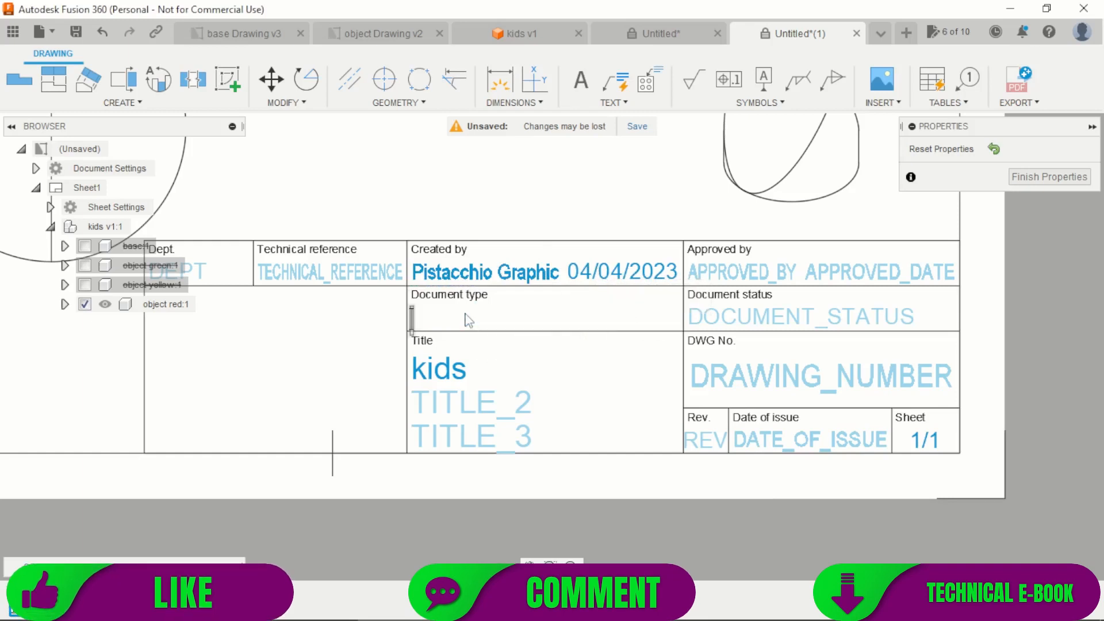
pyautogui.scroll(-3, 575, 396)
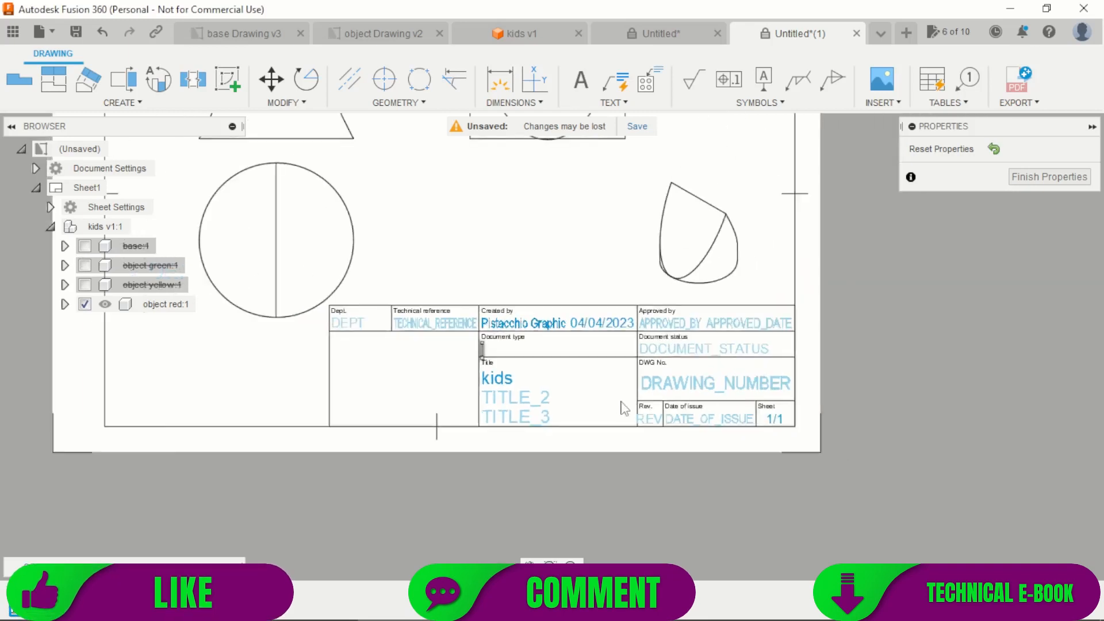
pyautogui.click(841, 365)
pyautogui.scroll(-3, 824, 373)
pyautogui.scroll(2, 824, 371)
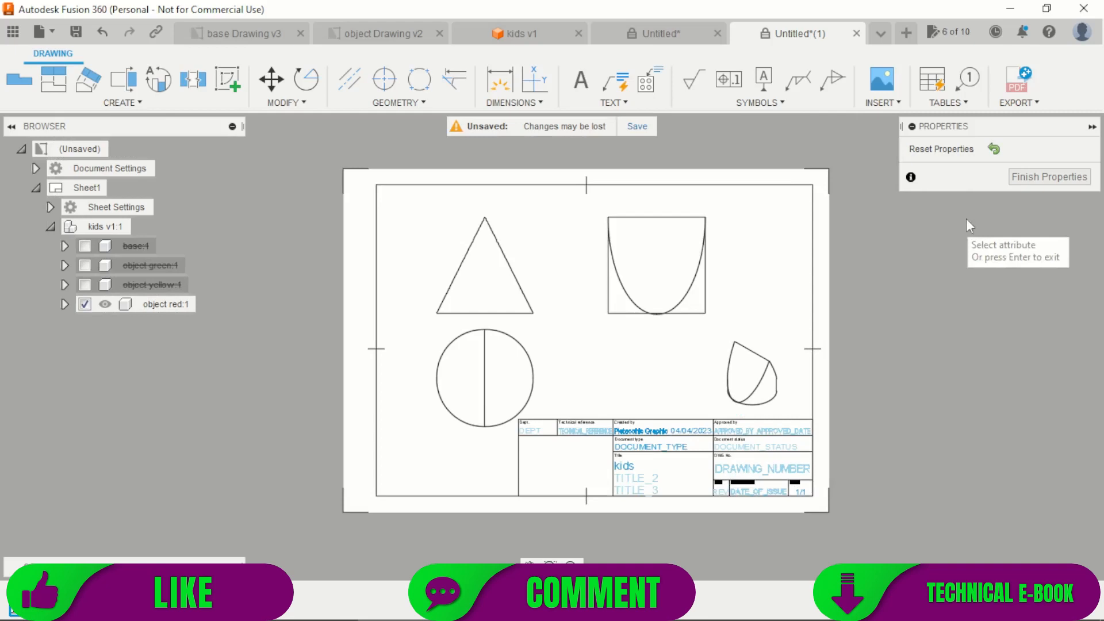
pyautogui.click(1018, 177)
pyautogui.scroll(2, 525, 306)
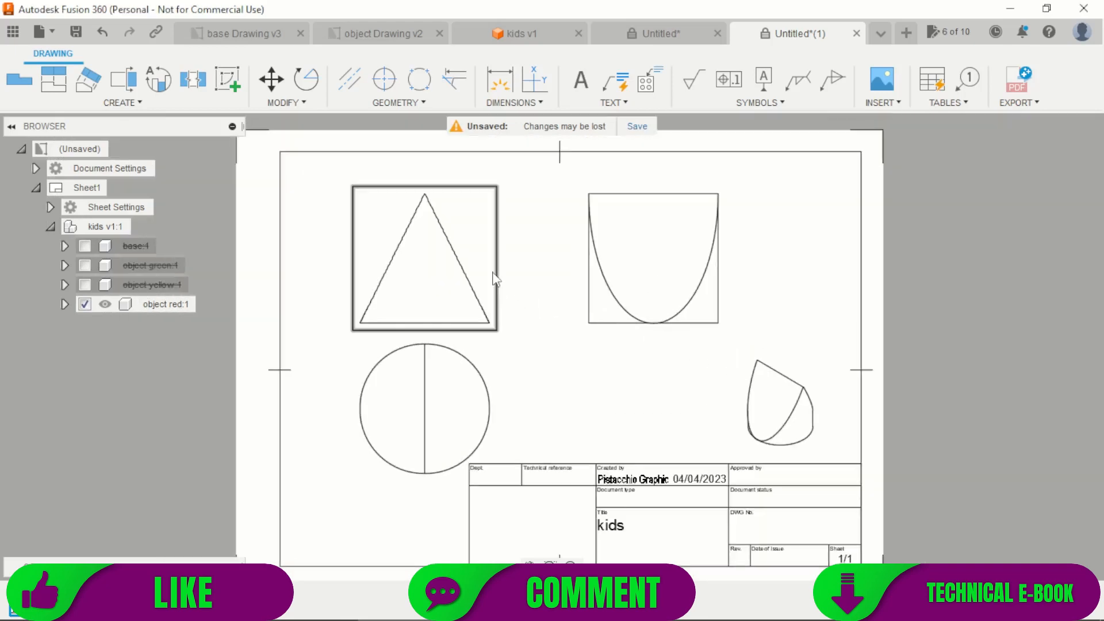